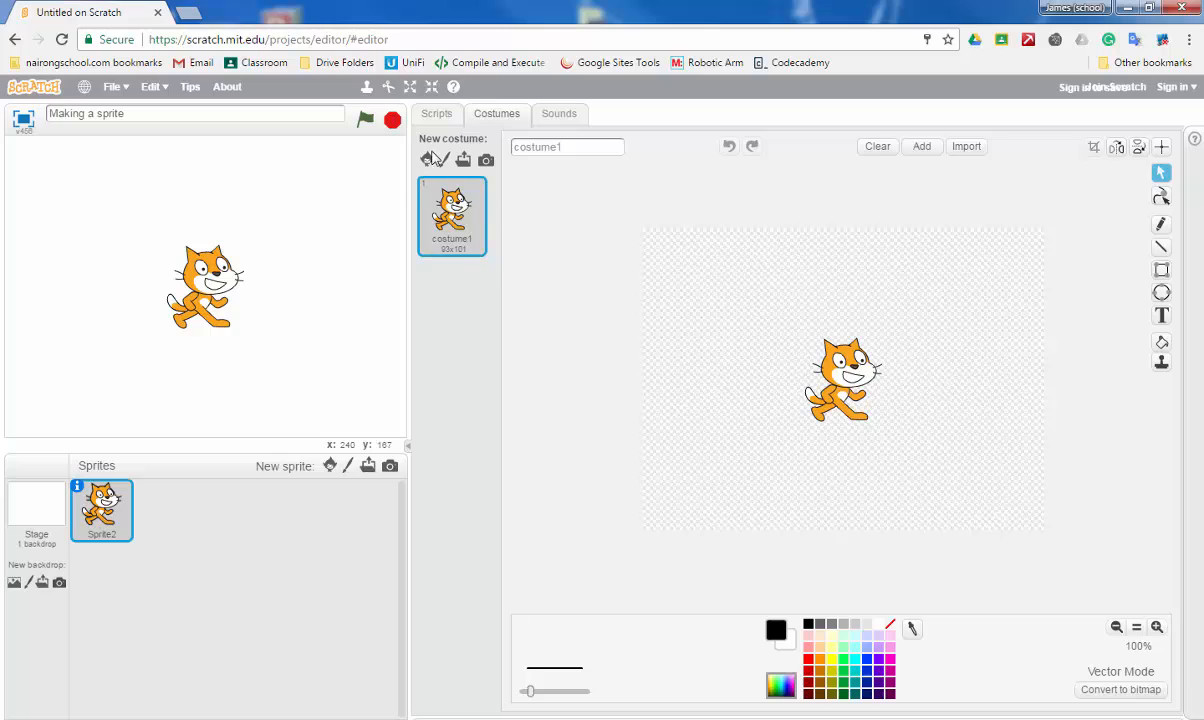
Step: Create a new blank painted costume and delete the cat costume from the sprite
click(445, 160)
click(452, 205)
click(484, 182)
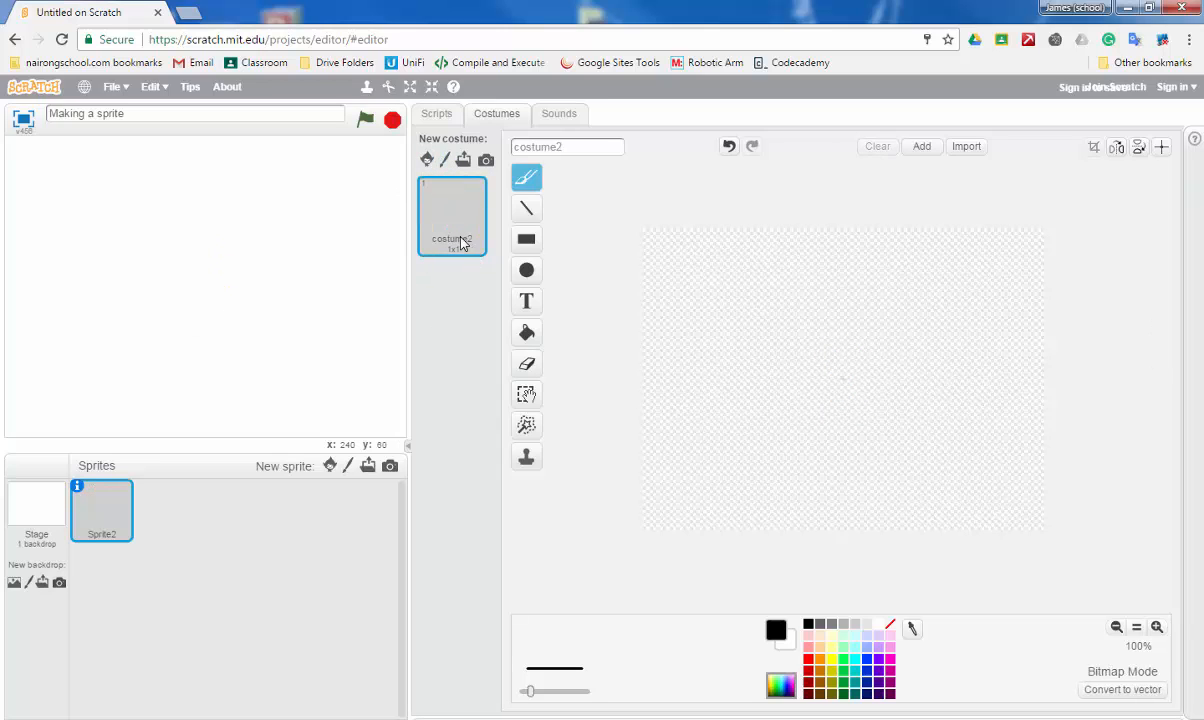
Step: Draw a black circle outline for the head in the upper middle of the canvas
click(526, 270)
drag(790, 272, 877, 350)
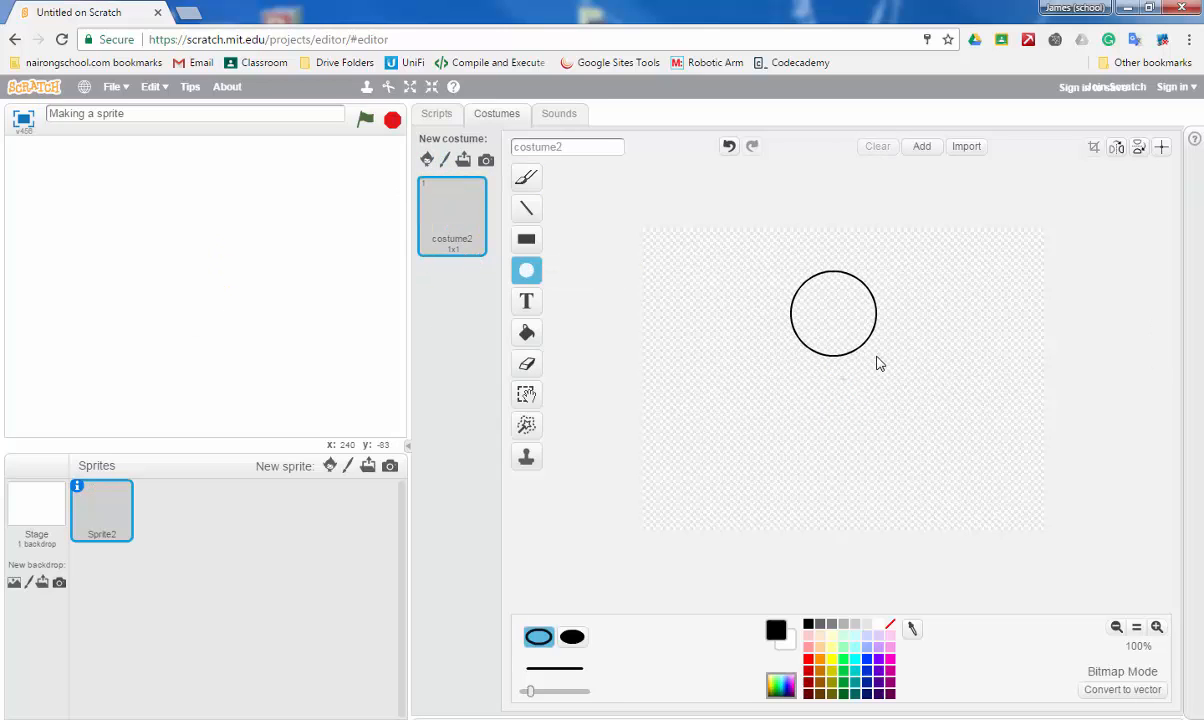
click(693, 305)
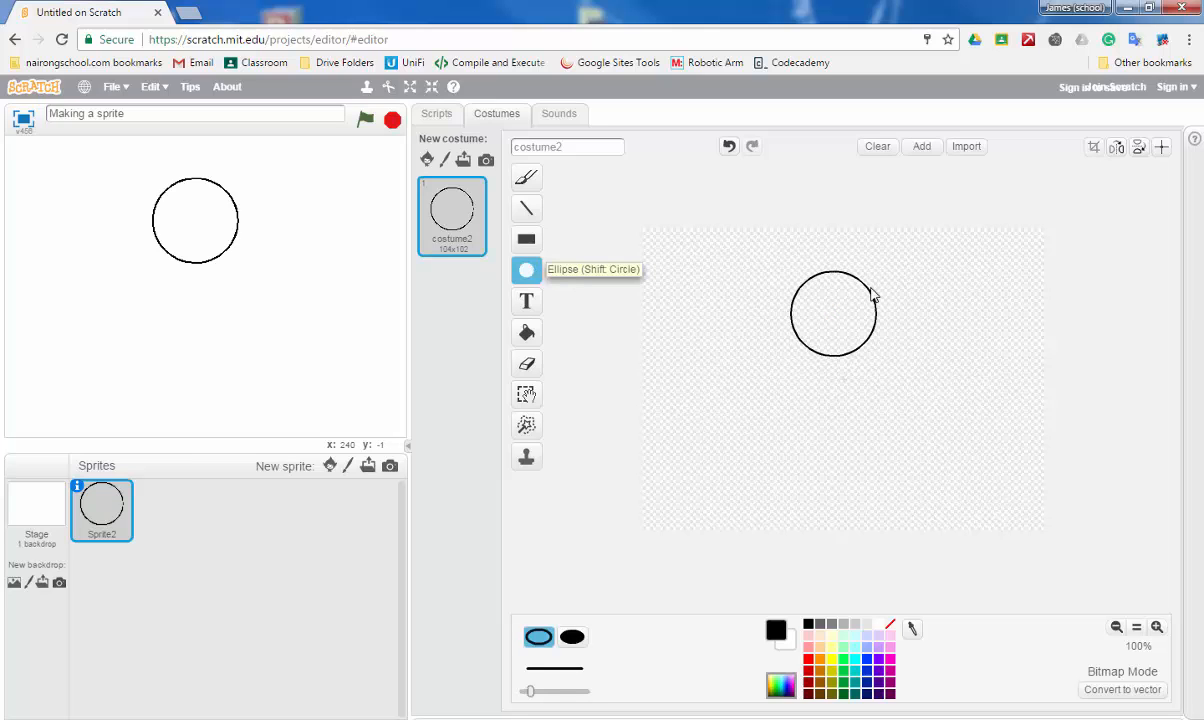
Step: Draw an eye beside the head from a small circle outline with a tiny inner pupil filled black
mouse_move(899, 283)
mouse_down()
mouse_move(935, 330)
mouse_move(881, 300)
mouse_up()
click(1156, 626)
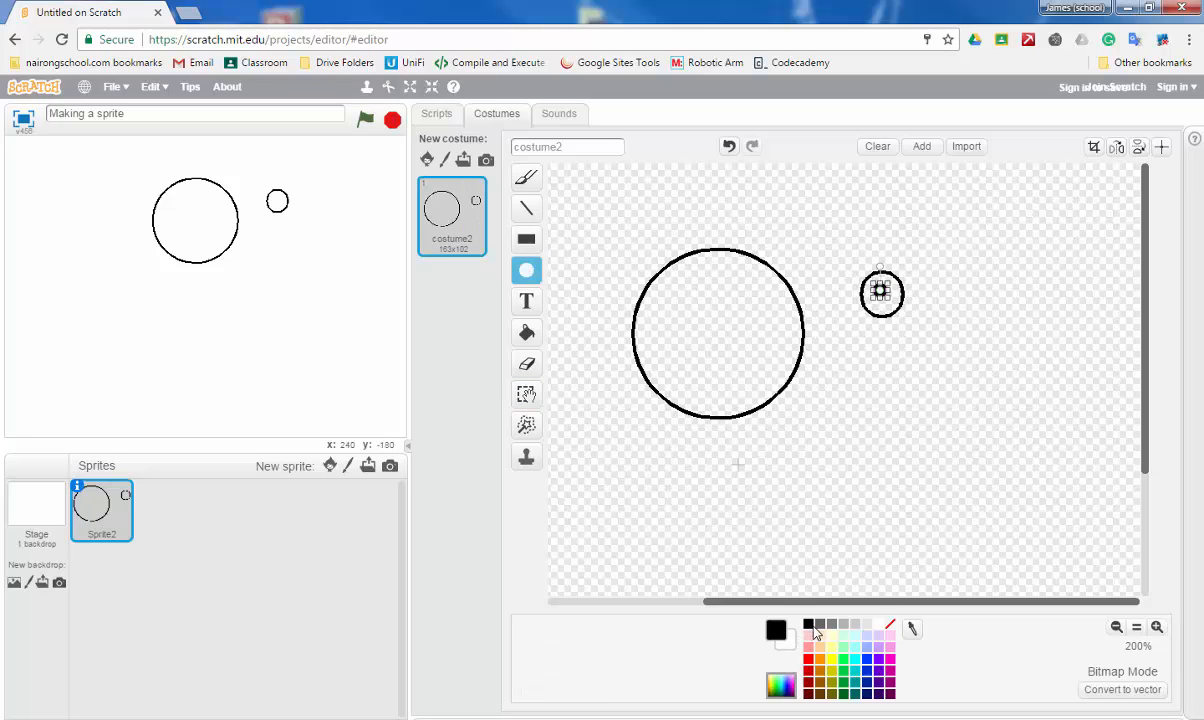
click(526, 332)
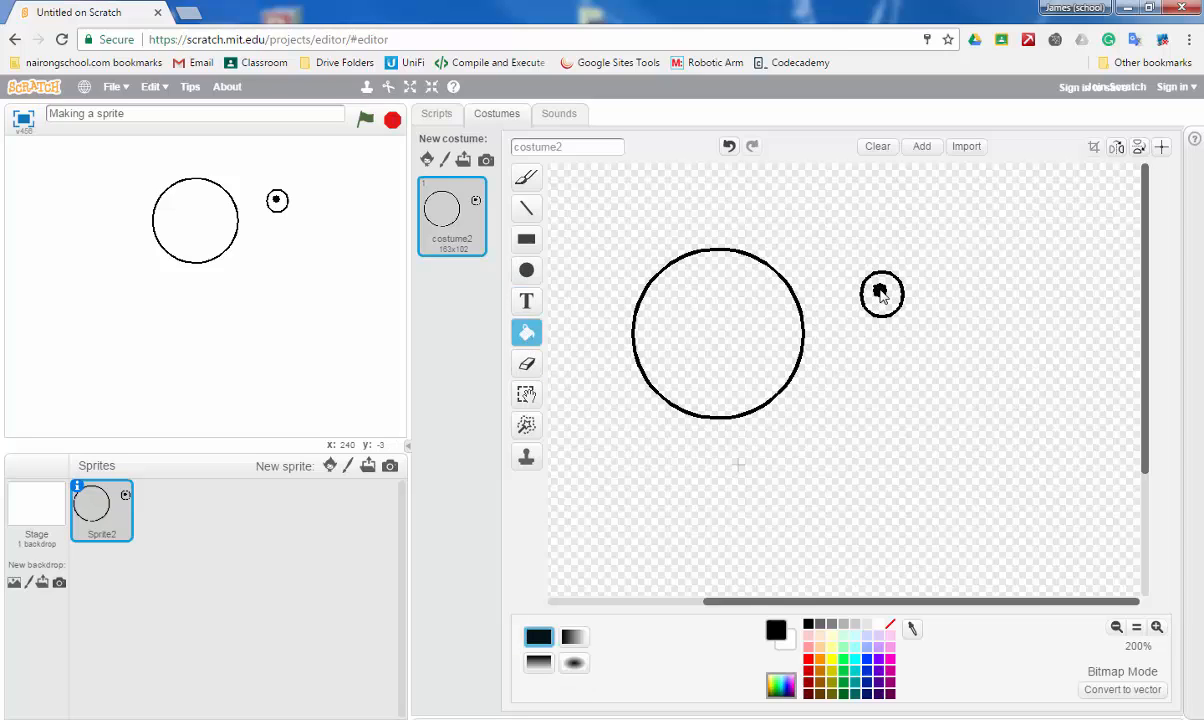
Step: Duplicate the eye beside the original and move the pair into the upper half of the head circle
click(526, 394)
drag(845, 252, 979, 311)
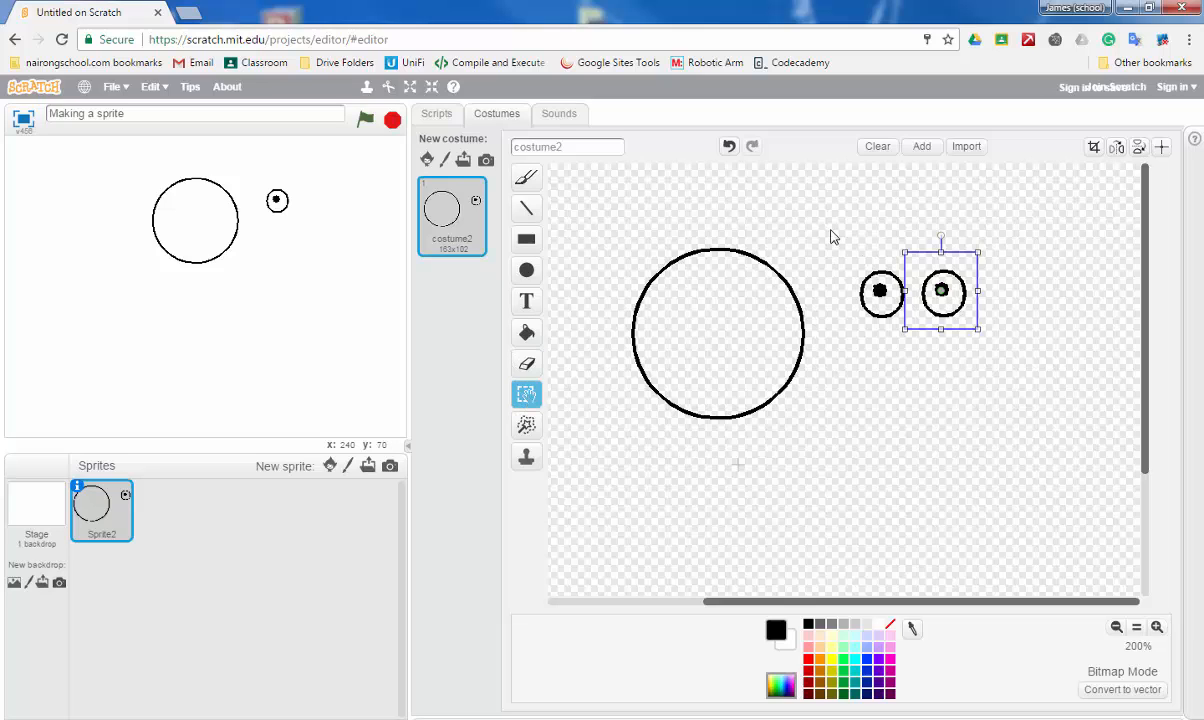
drag(829, 229, 1013, 344)
drag(909, 292, 712, 290)
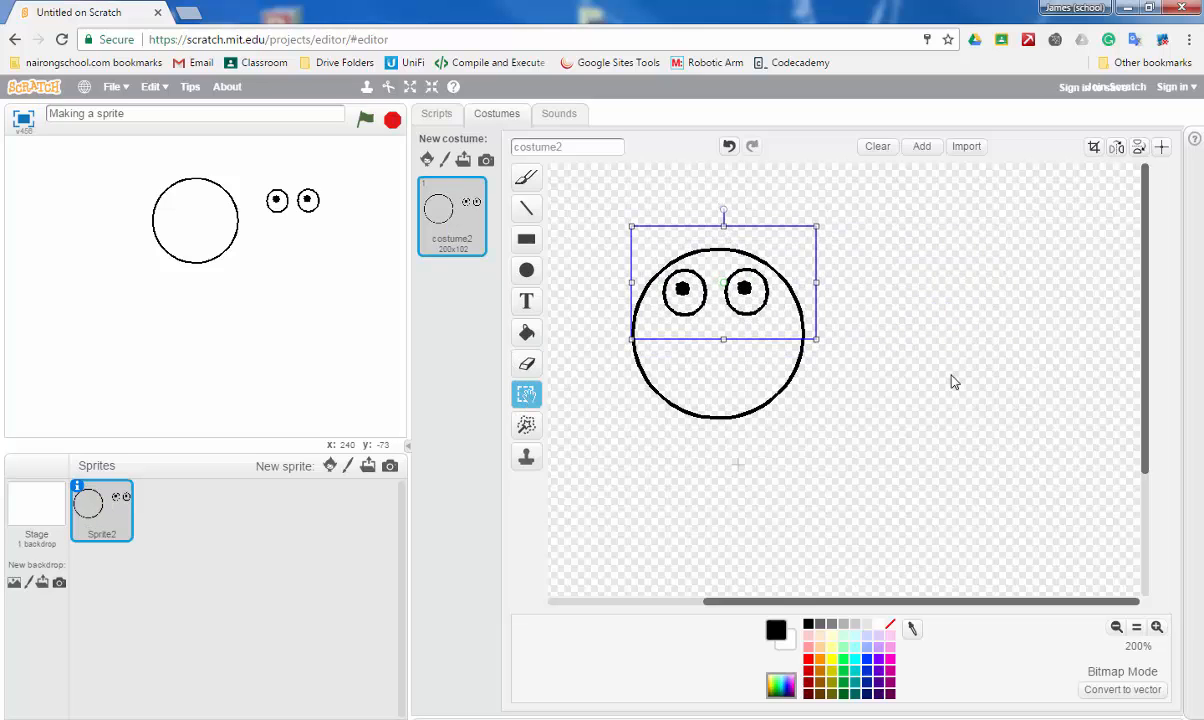
click(953, 381)
Step: Make a curved nose by drawing a narrow ellipse, erasing its right side and centring the remaining curve below the eyes
click(527, 177)
click(527, 270)
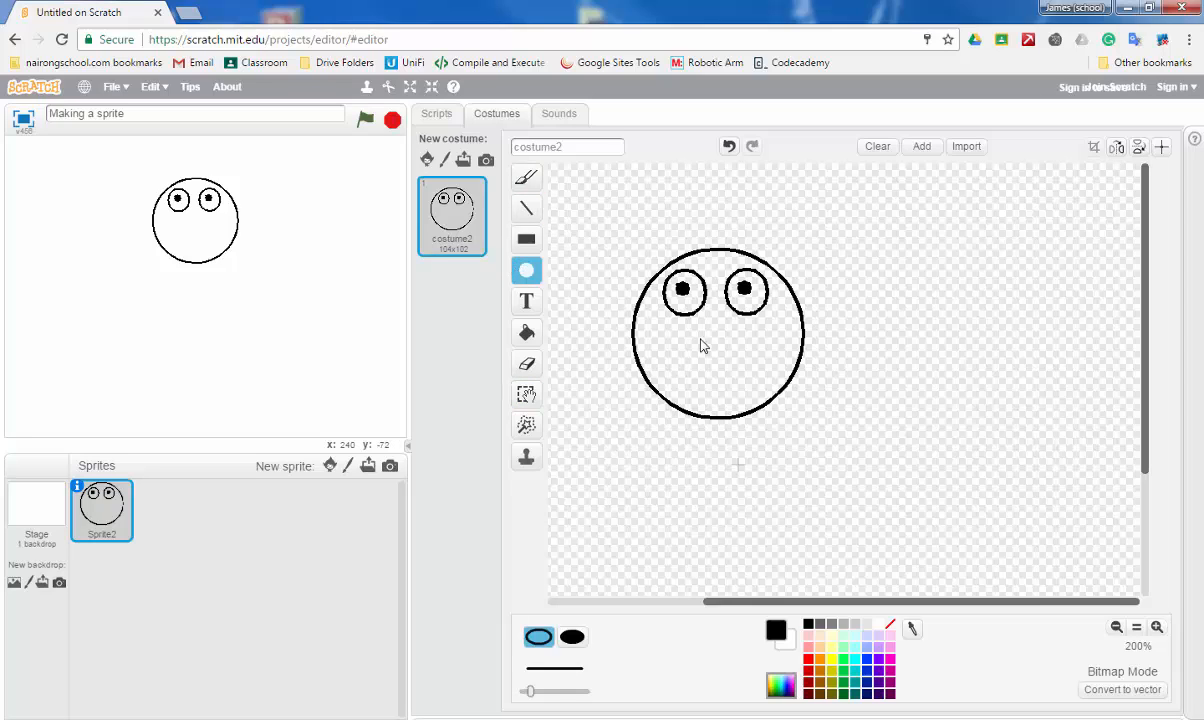
drag(716, 345, 705, 352)
click(527, 363)
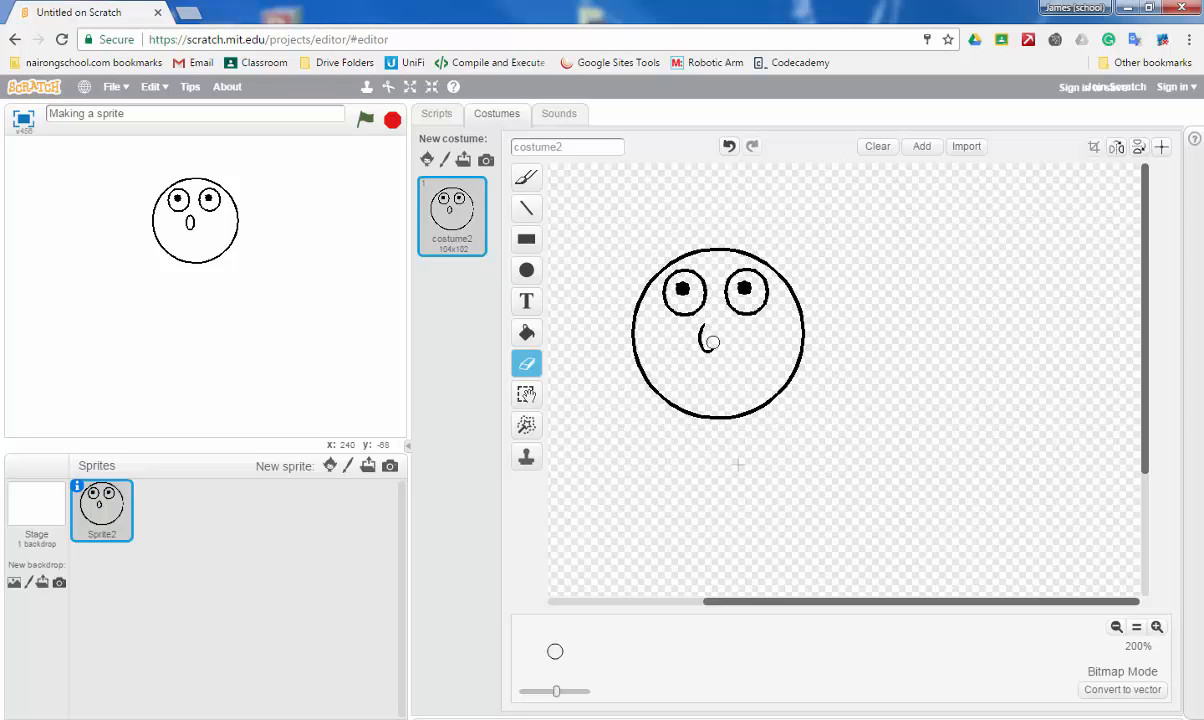
click(527, 394)
drag(686, 323, 732, 337)
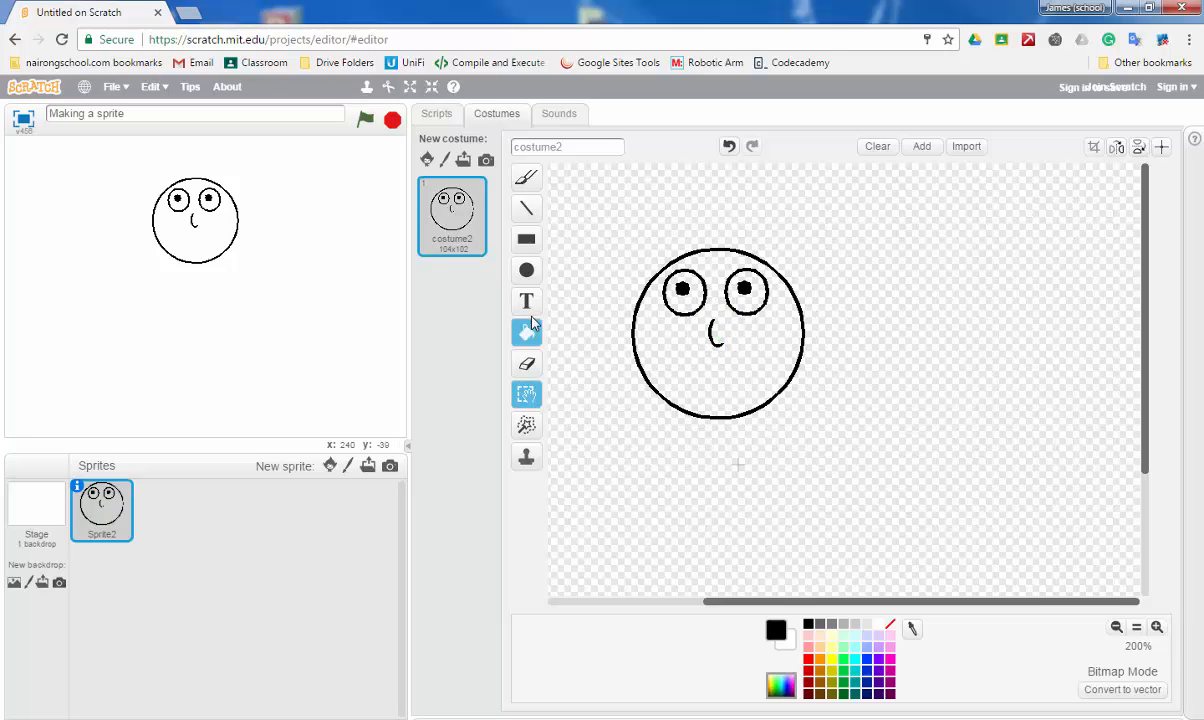
Step: Draw a wide ellipse below the nose and erase its upper part to leave a smiling curve
click(526, 270)
mouse_move(706, 400)
mouse_down()
mouse_move(783, 406)
mouse_move(777, 414)
mouse_move(775, 404)
mouse_up()
mouse_move(720, 374)
mouse_down()
mouse_move(725, 364)
mouse_move(688, 344)
mouse_move(662, 363)
mouse_up()
click(527, 363)
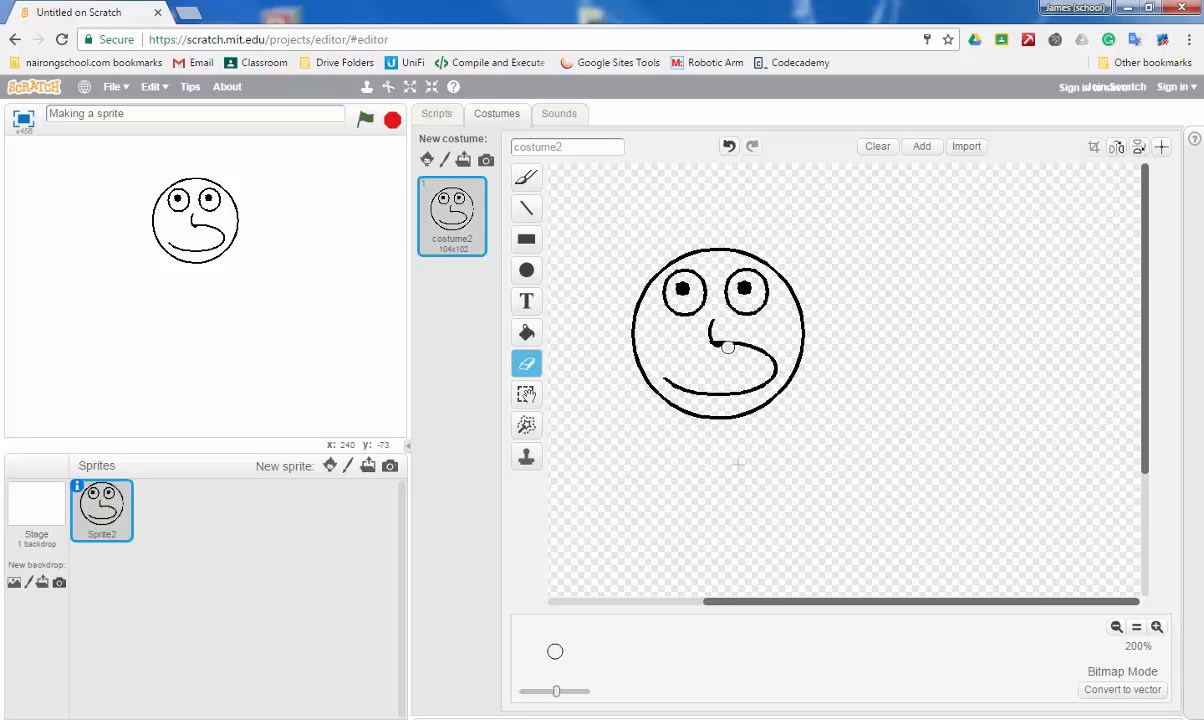
mouse_move(731, 343)
mouse_down()
mouse_move(771, 349)
mouse_move(795, 392)
mouse_up()
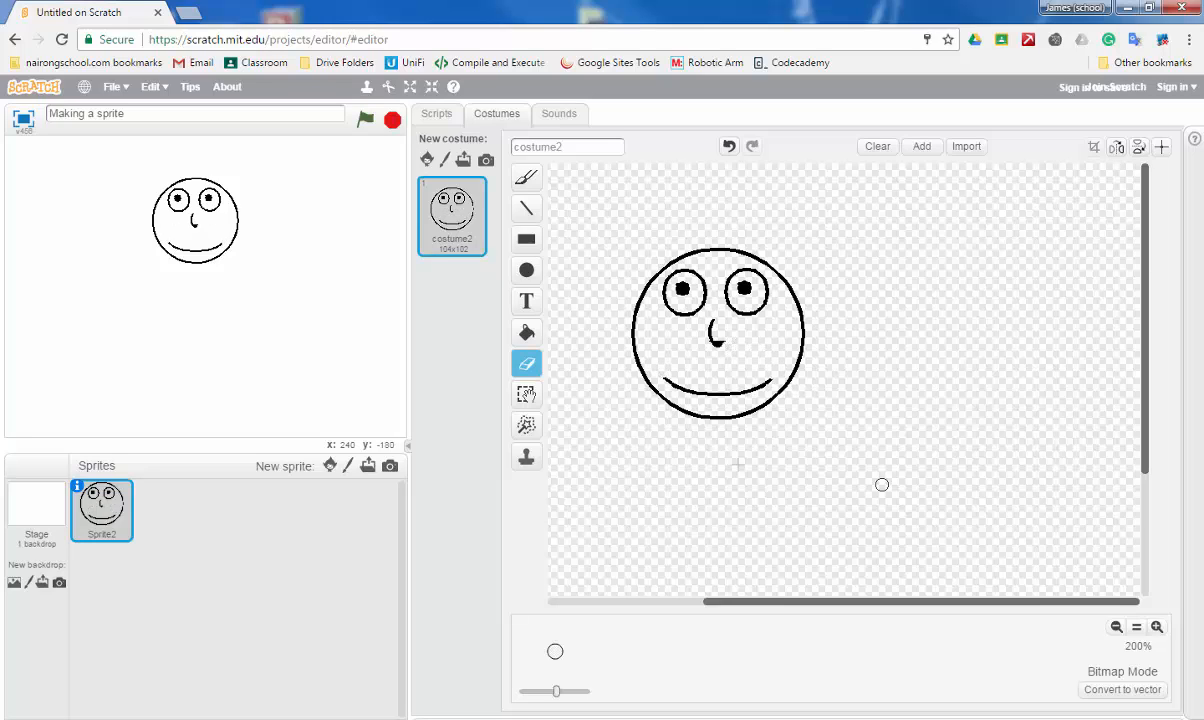
Step: Add a lower lip by drawing a second ellipse over the smile and erasing the part above it
click(527, 270)
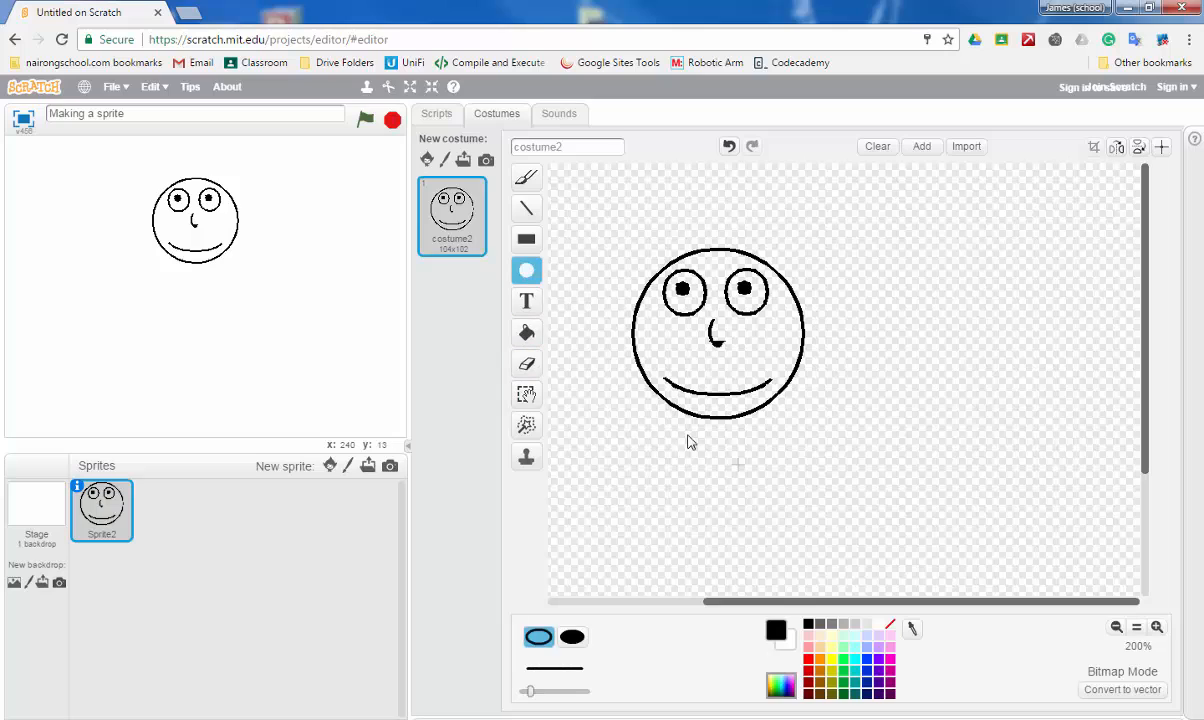
mouse_move(675, 344)
mouse_down()
mouse_move(766, 398)
mouse_move(752, 416)
mouse_up()
click(529, 366)
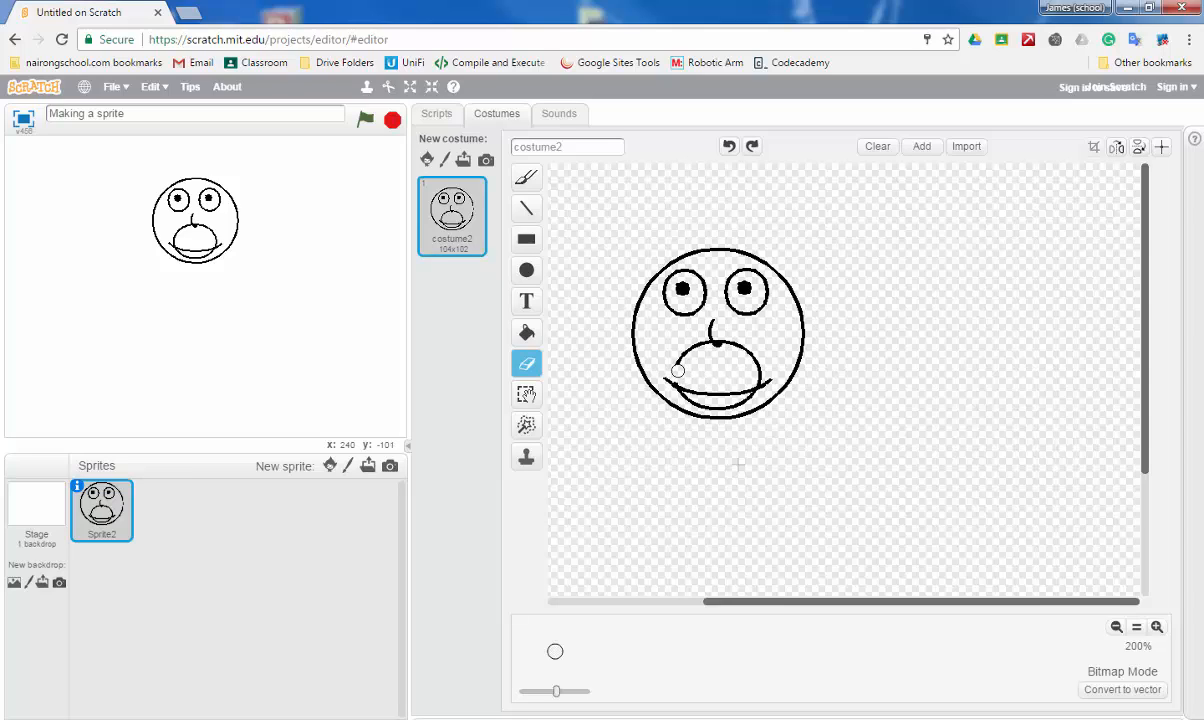
mouse_move(677, 371)
mouse_down()
mouse_move(699, 347)
mouse_move(760, 385)
mouse_move(738, 350)
mouse_move(705, 352)
mouse_up()
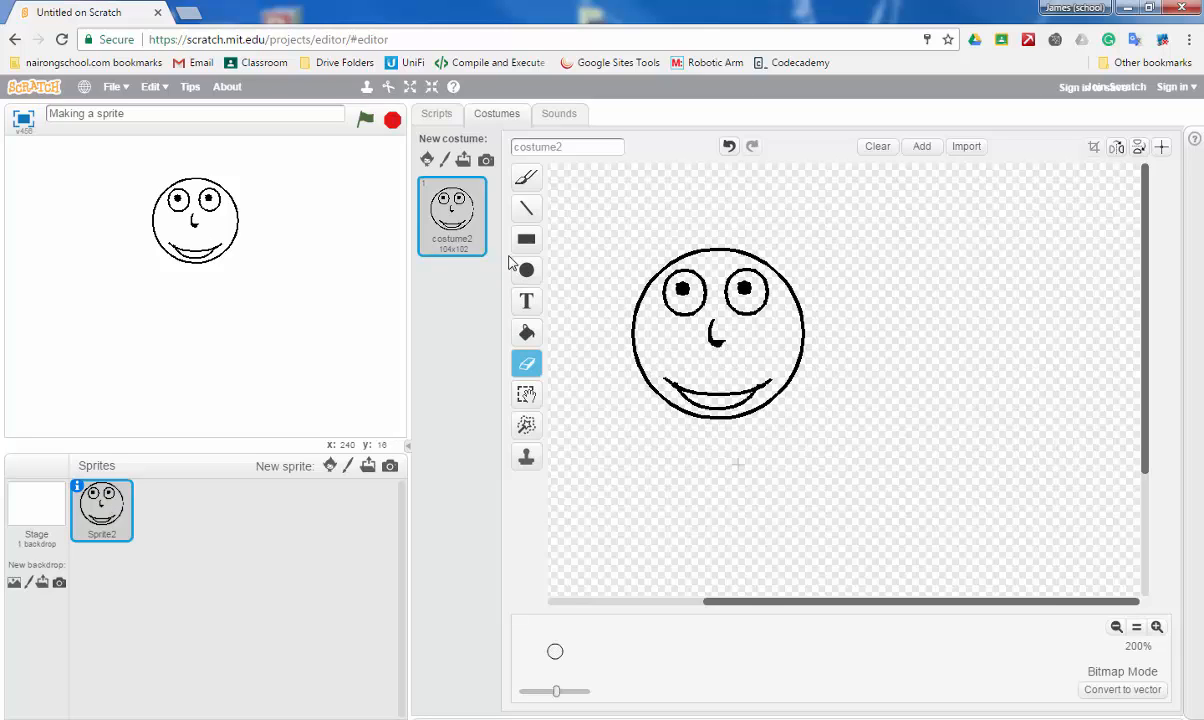
Step: Draw a small ellipse outline beside the head and separate it into two halves for the ears
click(1117, 628)
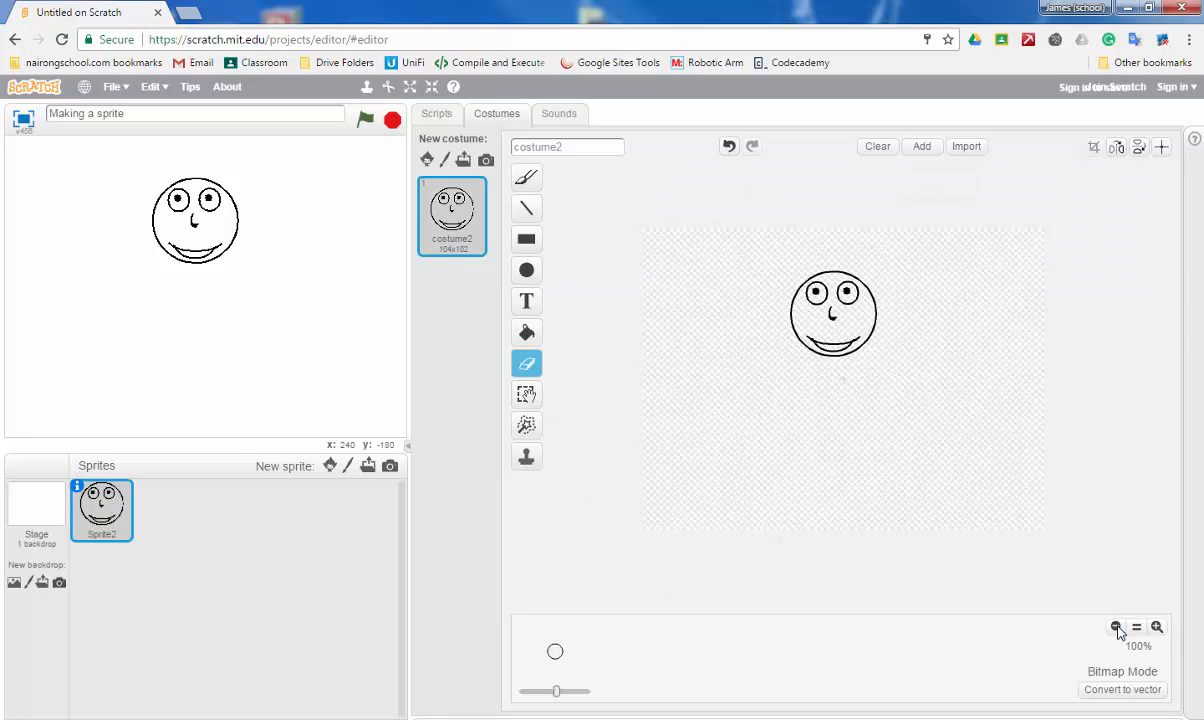
click(526, 270)
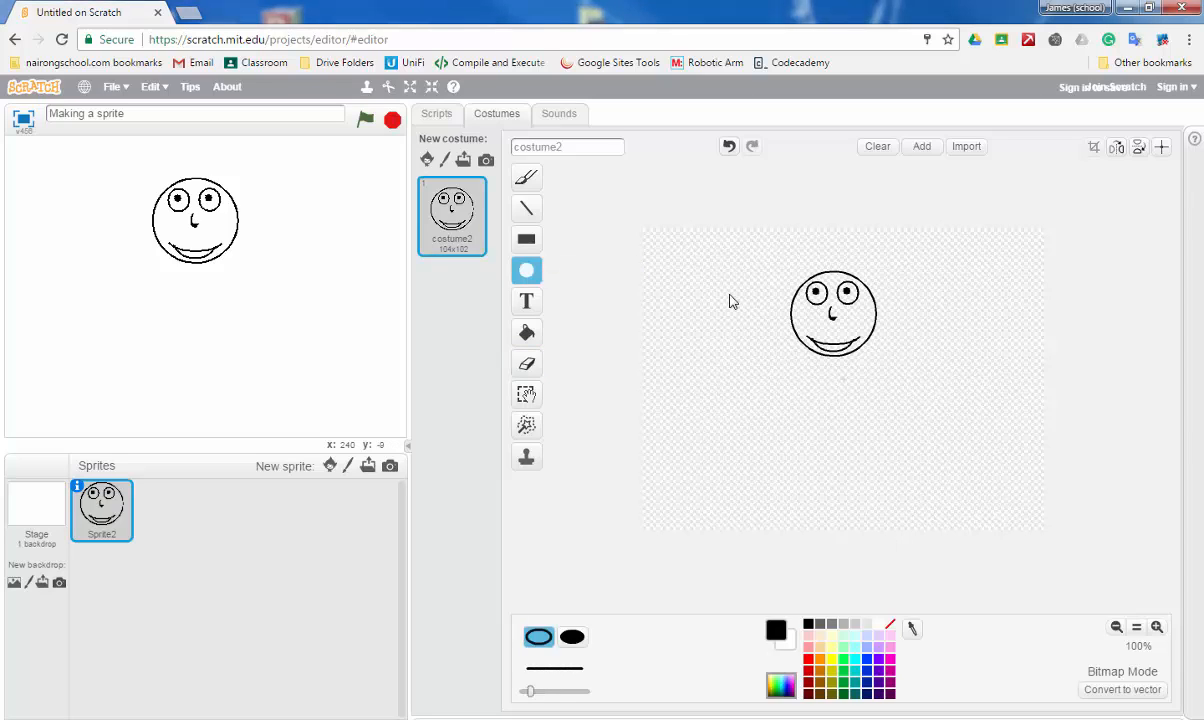
drag(728, 296, 752, 311)
click(741, 302)
click(526, 394)
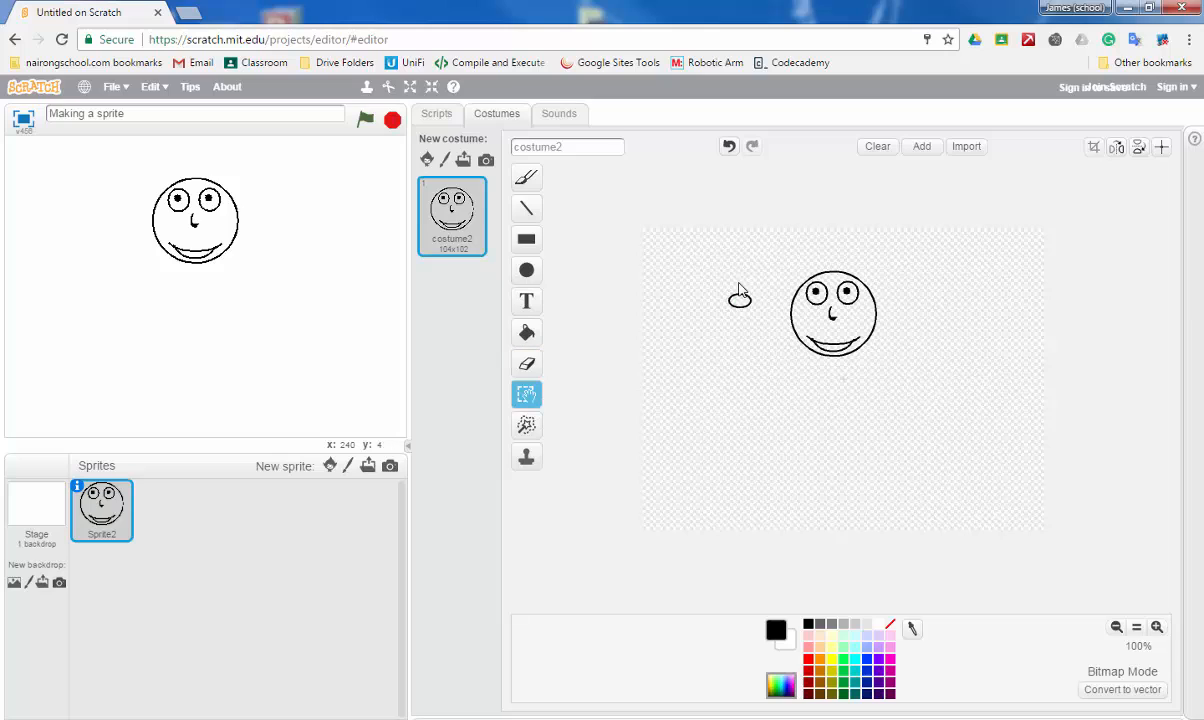
drag(736, 262, 756, 321)
key(Delete)
click(526, 457)
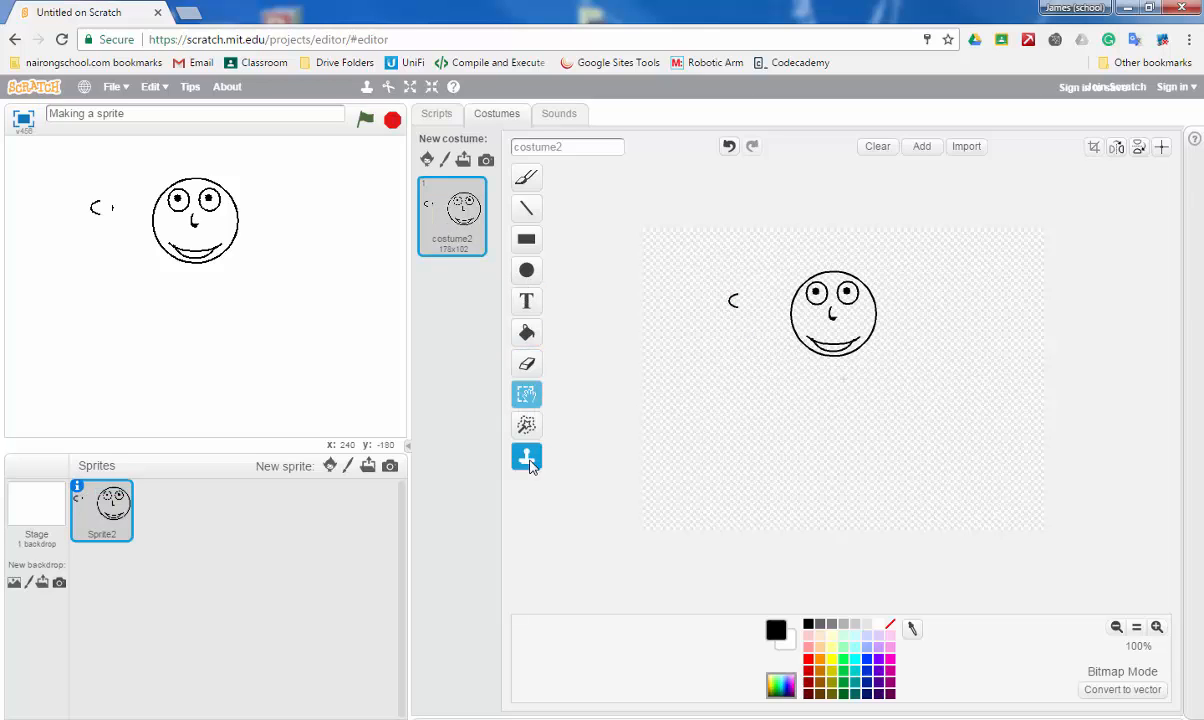
mouse_move(720, 280)
mouse_down()
mouse_move(747, 328)
mouse_move(736, 376)
mouse_move(750, 460)
mouse_move(726, 460)
mouse_up()
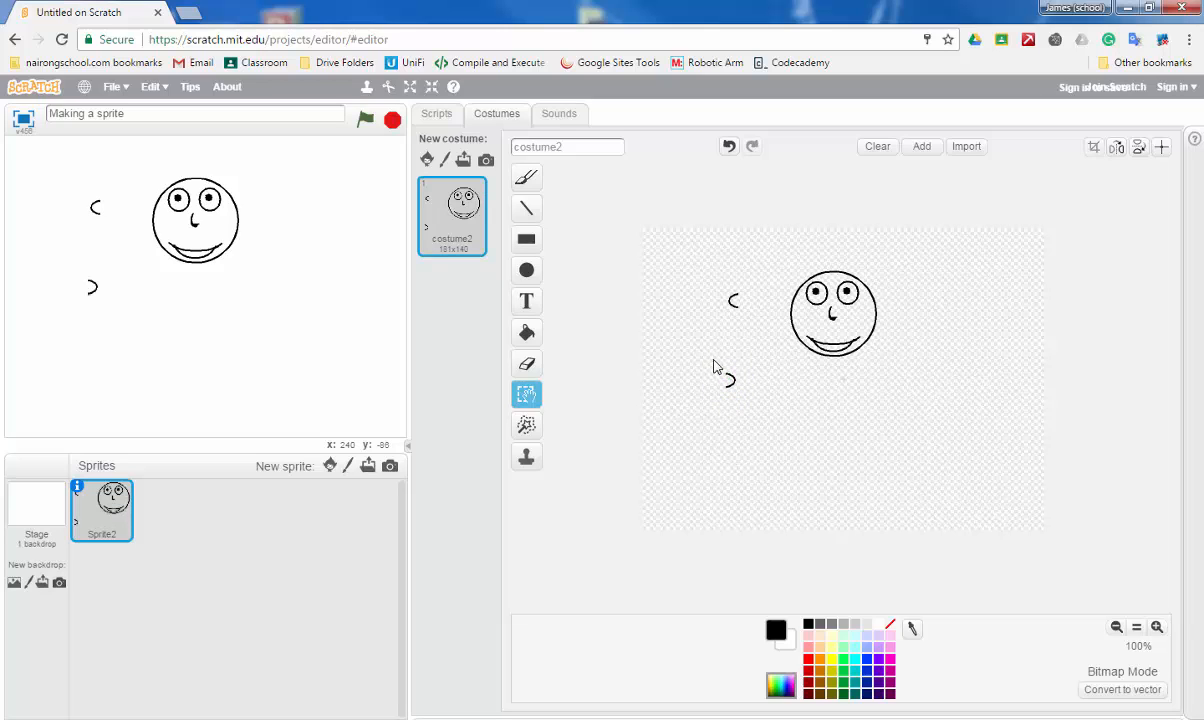
Step: Rotate and attach the two ear halves to the right and left sides of the head at eye level
drag(734, 344, 884, 289)
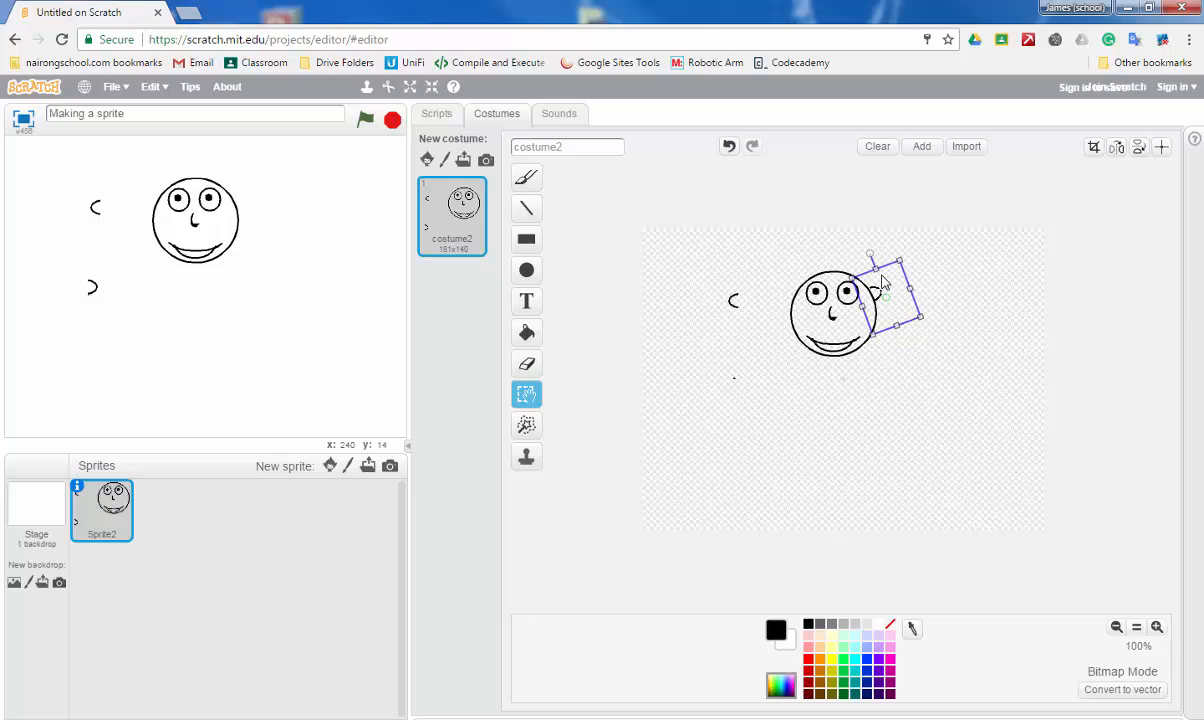
click(753, 302)
drag(720, 282, 760, 330)
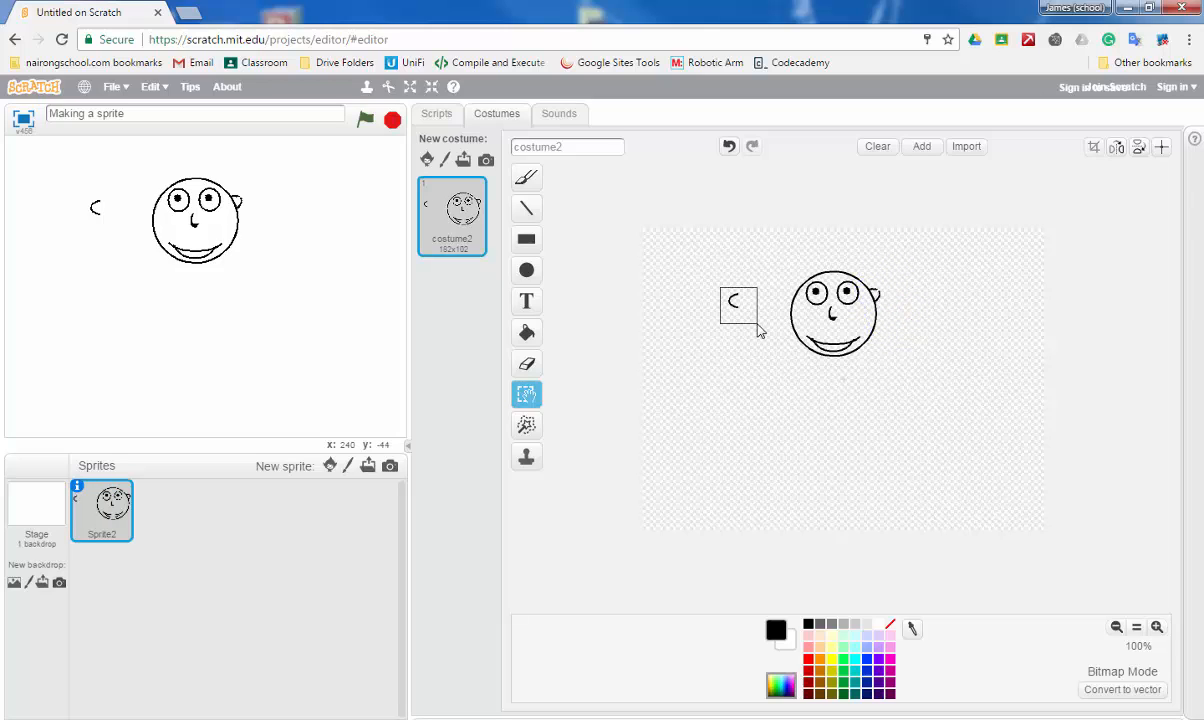
drag(739, 270, 806, 303)
click(799, 402)
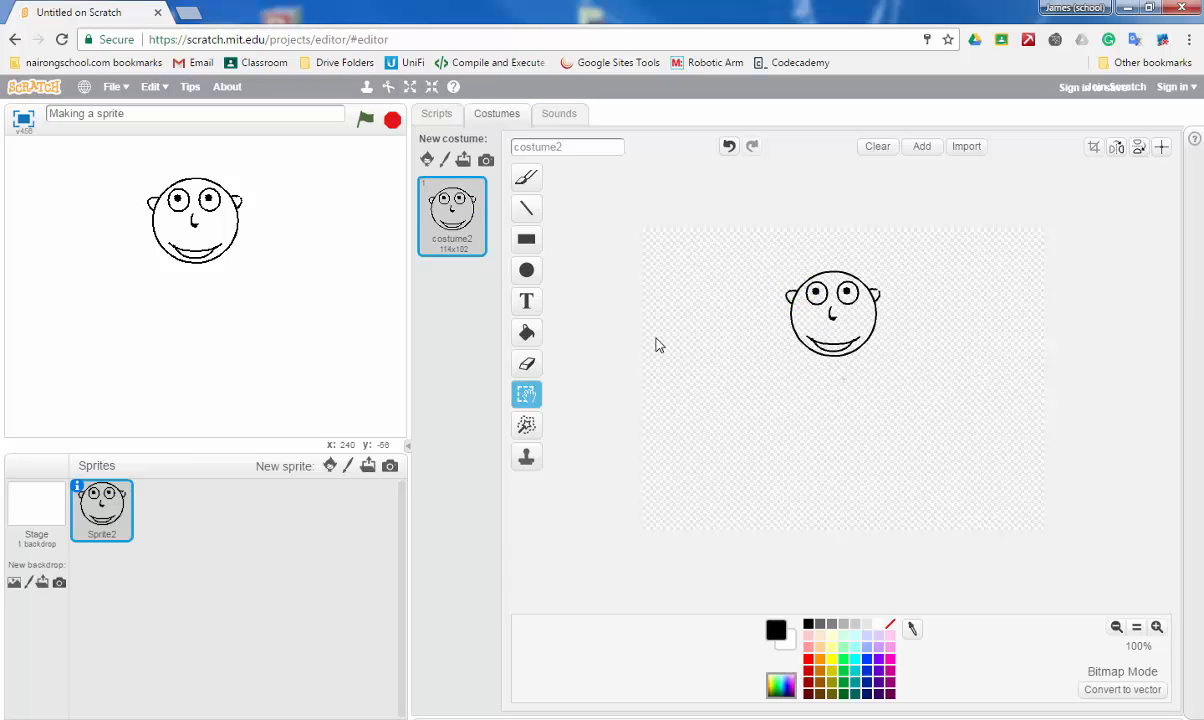
Step: Brush a black outline of spiky hair across the top of the head
click(526, 207)
click(527, 177)
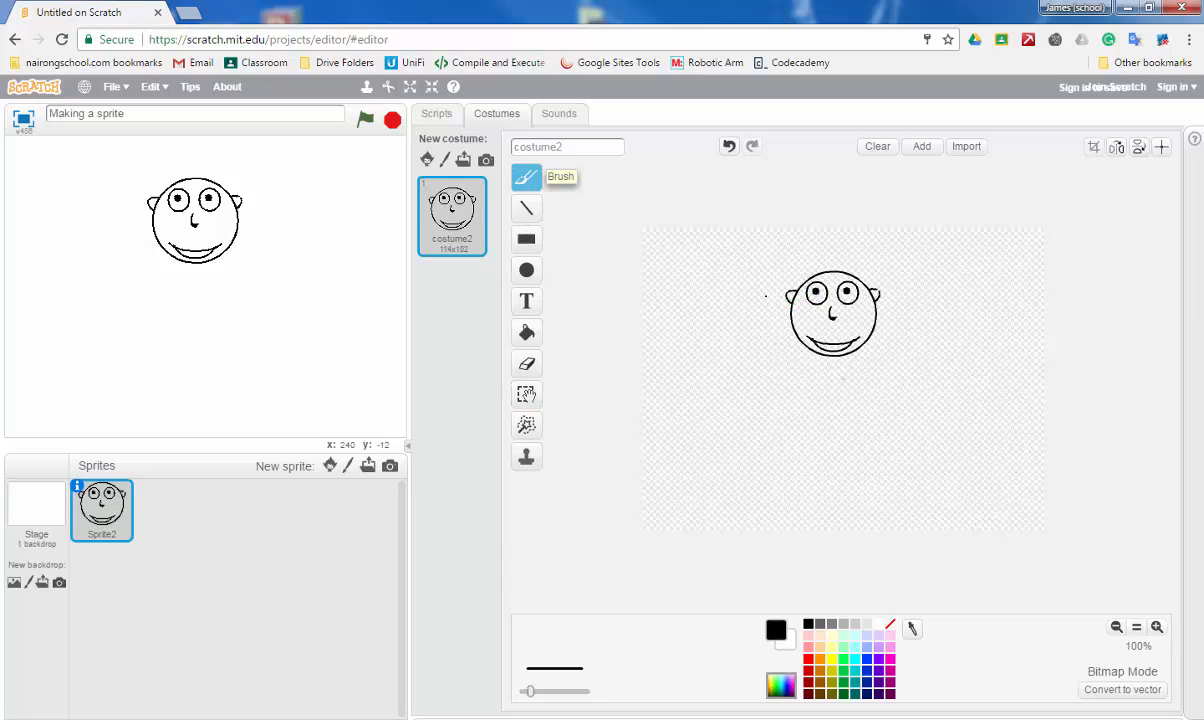
click(1157, 626)
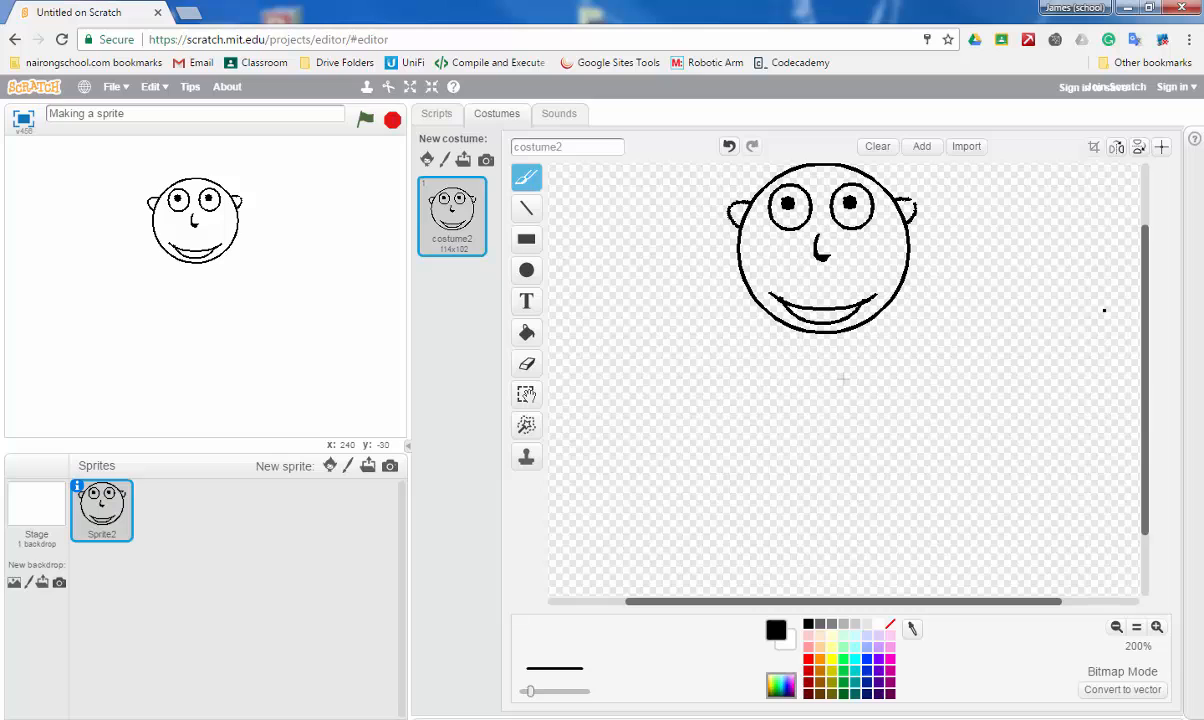
drag(1152, 308, 1148, 234)
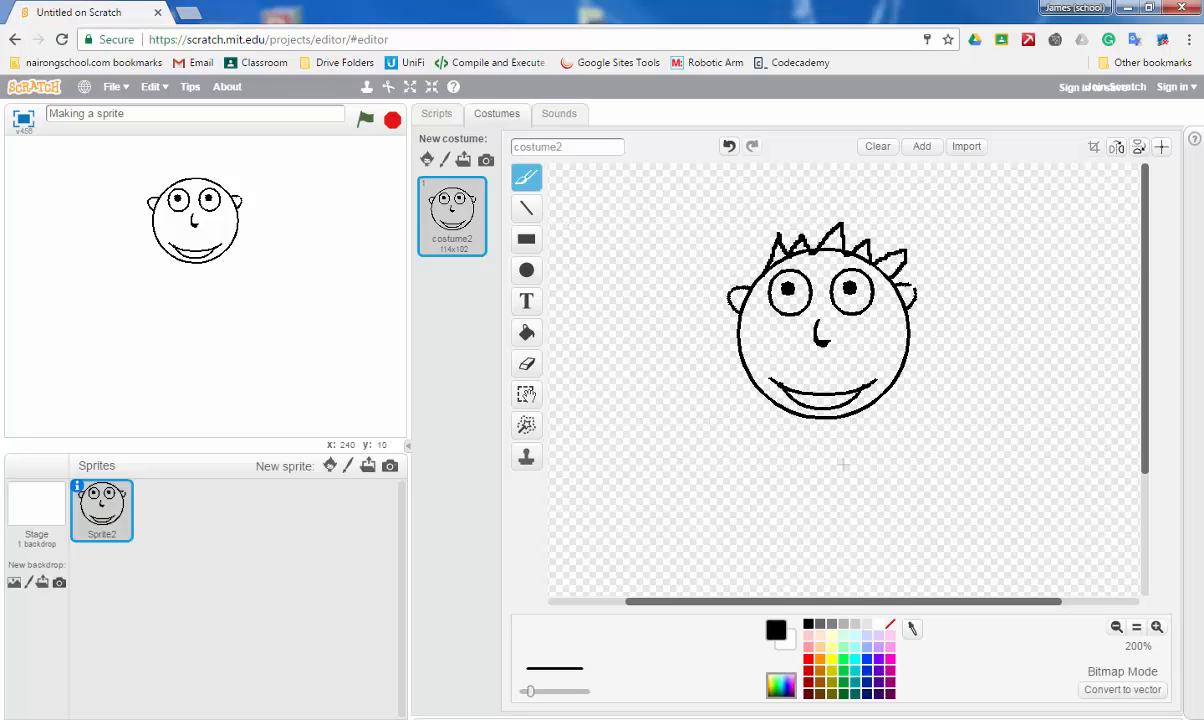
Step: Fill the face with yellow and both ears with orange
click(831, 659)
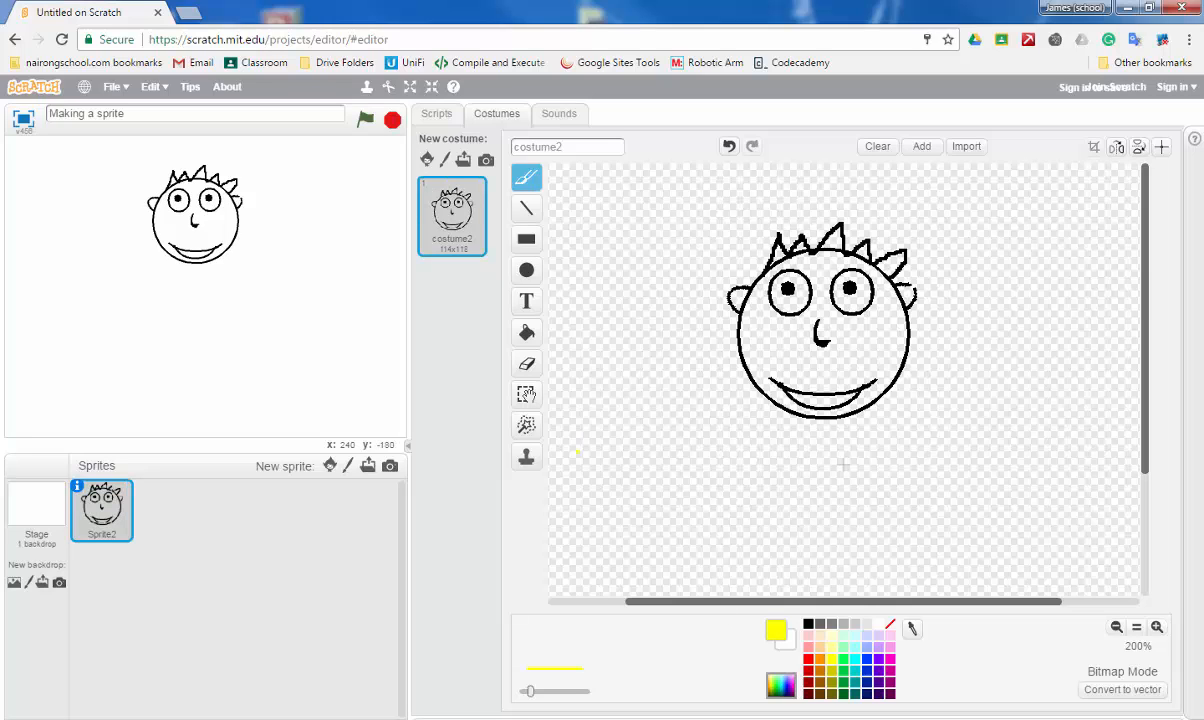
click(526, 332)
click(757, 362)
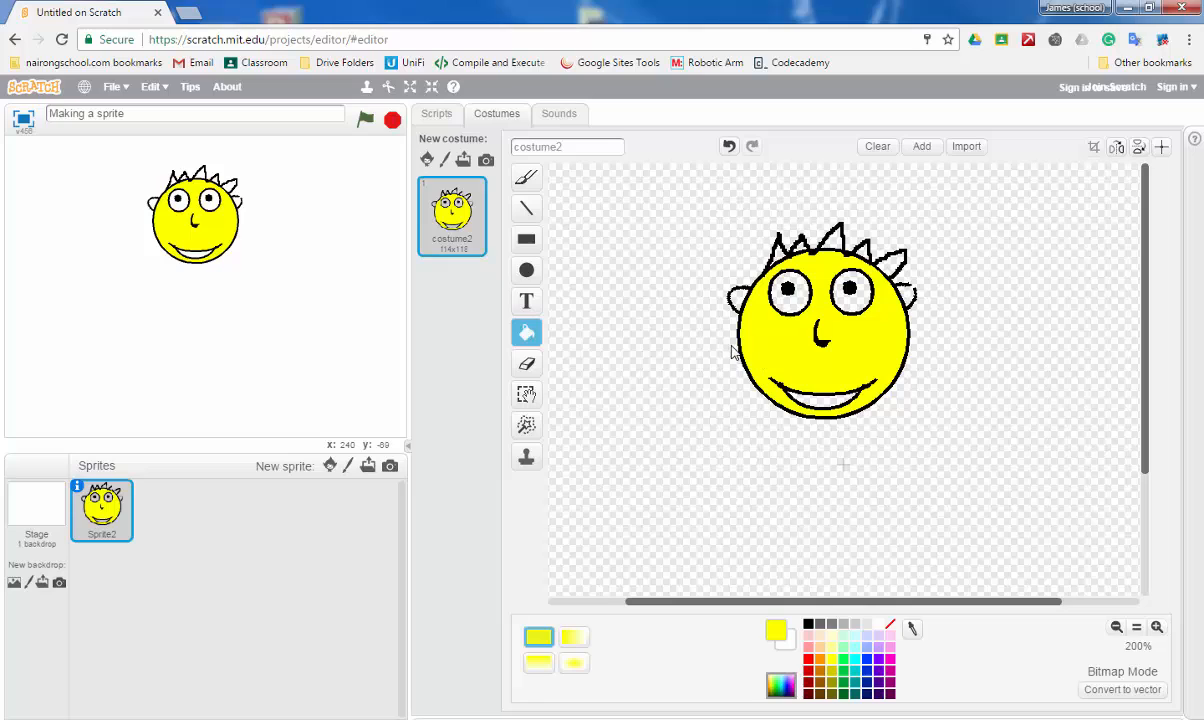
click(820, 659)
click(735, 298)
click(907, 295)
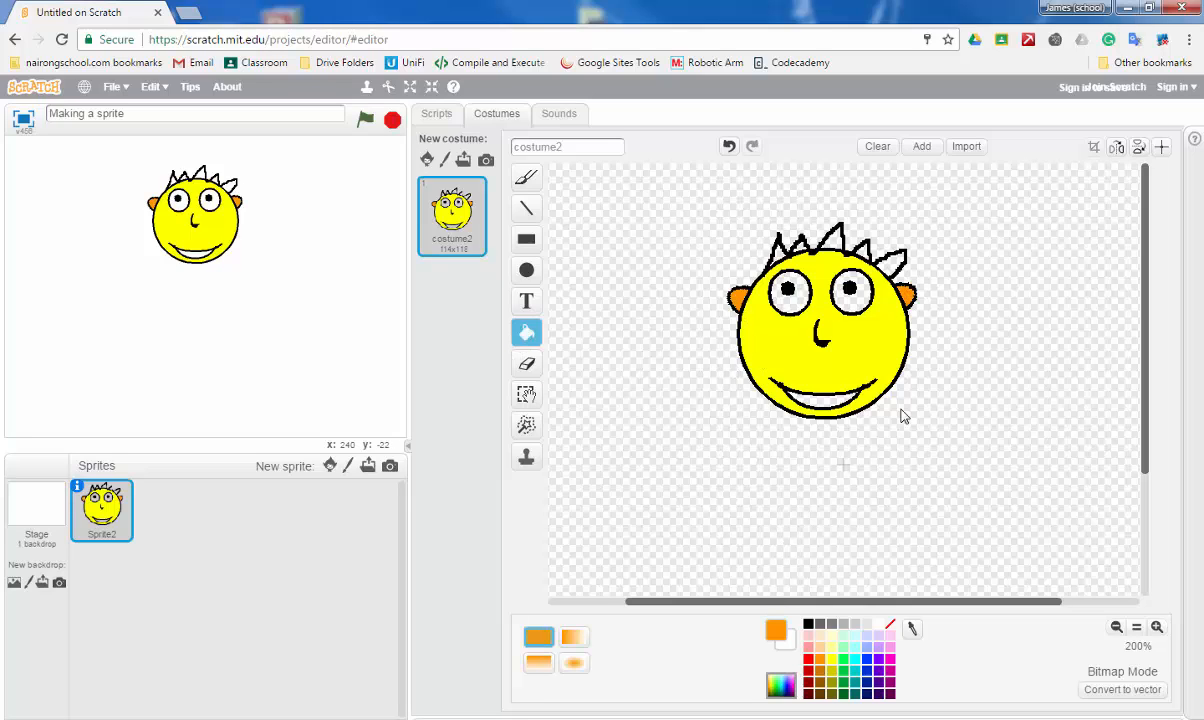
Step: Fill all the hair spikes with black
click(808, 624)
click(893, 258)
click(862, 248)
click(834, 243)
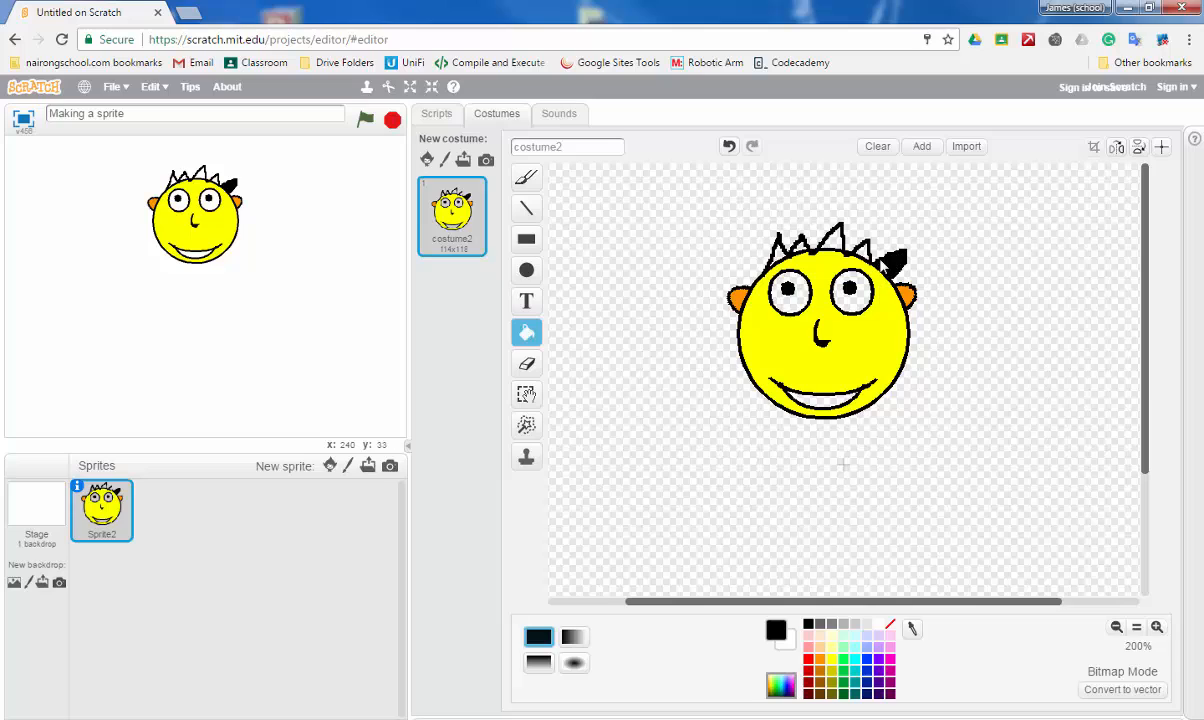
click(802, 250)
click(779, 252)
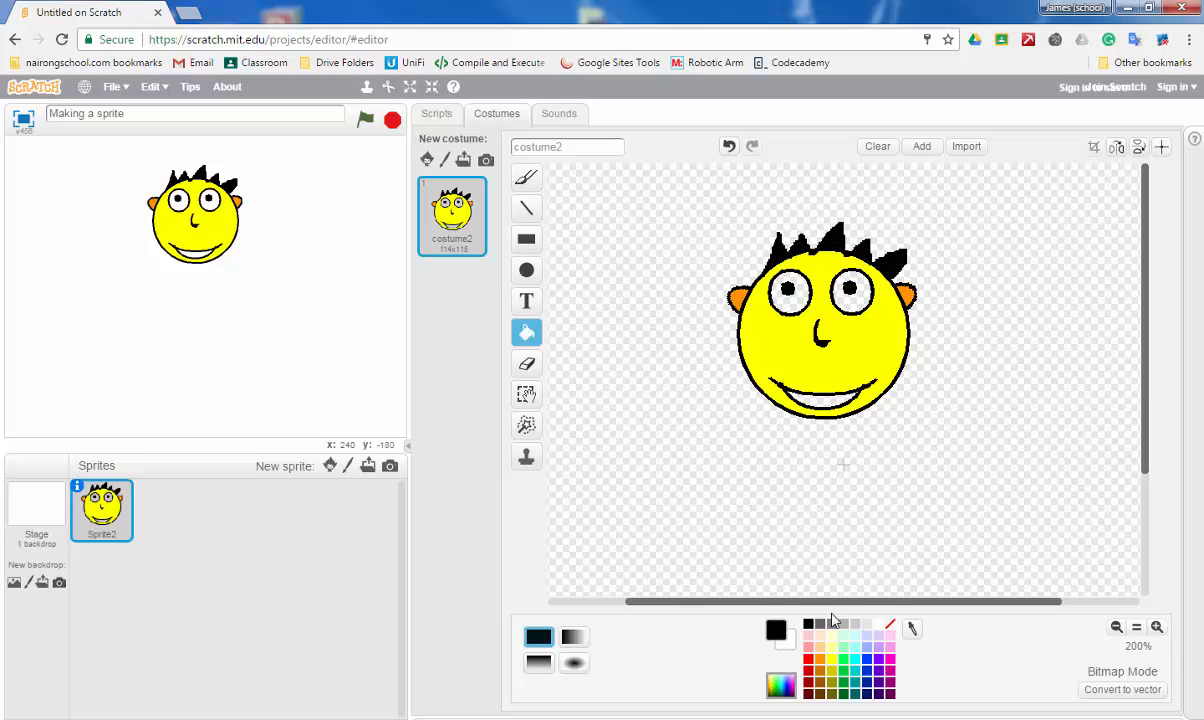
Step: Fill both eyes and the mouth with white
click(881, 625)
click(848, 305)
click(795, 305)
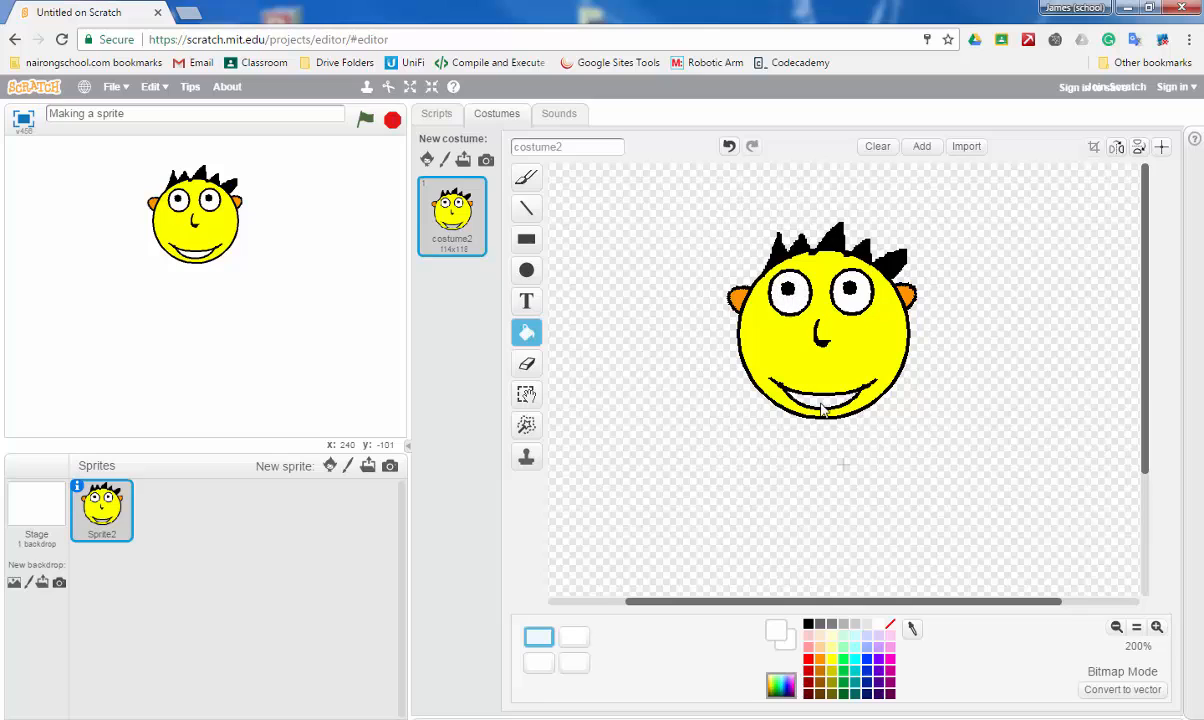
click(775, 388)
Step: Shrink and raise the head, and brush a black outline of the neck, torso and two short arms below it
click(1116, 626)
click(526, 177)
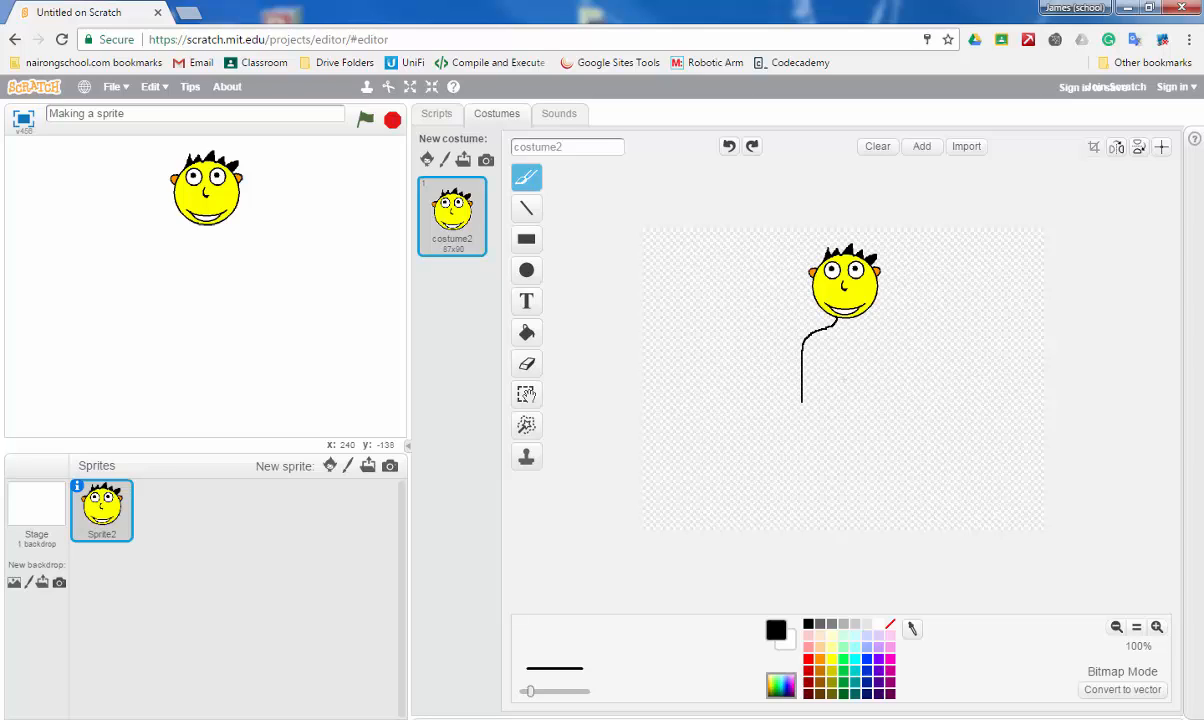
mouse_move(801, 402)
mouse_down()
mouse_move(801, 424)
mouse_move(882, 429)
mouse_up()
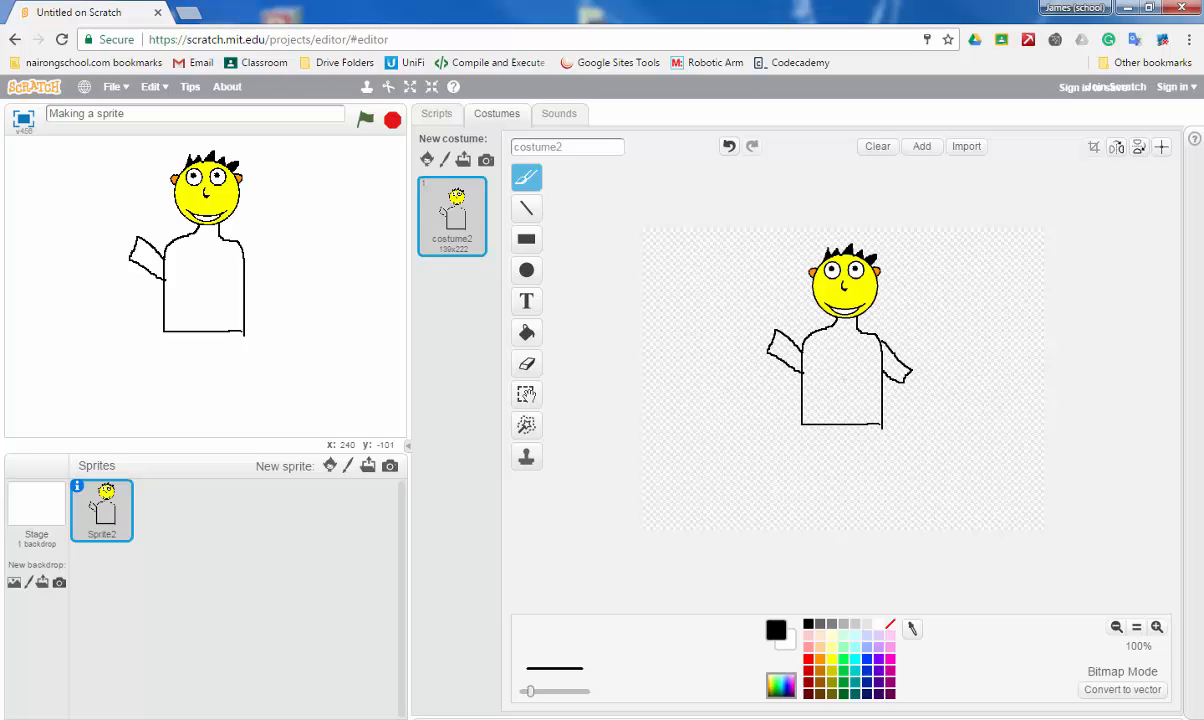
Step: Brush black forearms with fingers onto both arms, and outline trousers and two feet below the torso
click(766, 340)
drag(767, 341, 755, 331)
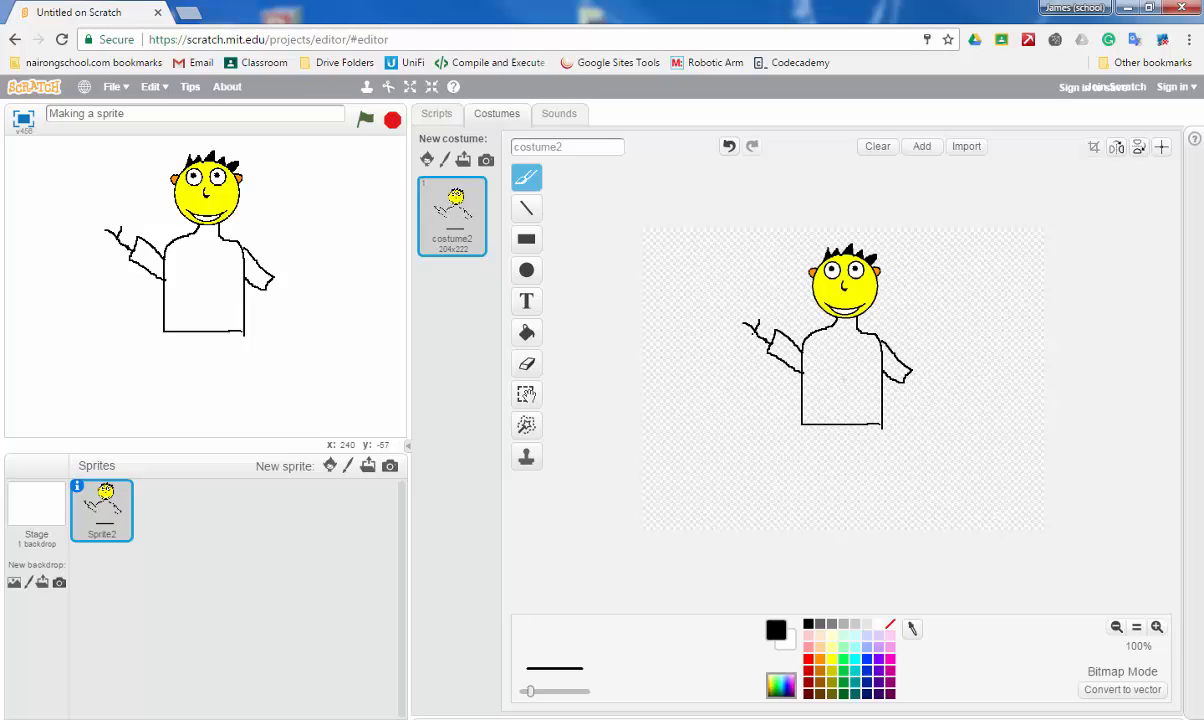
drag(748, 327, 737, 330)
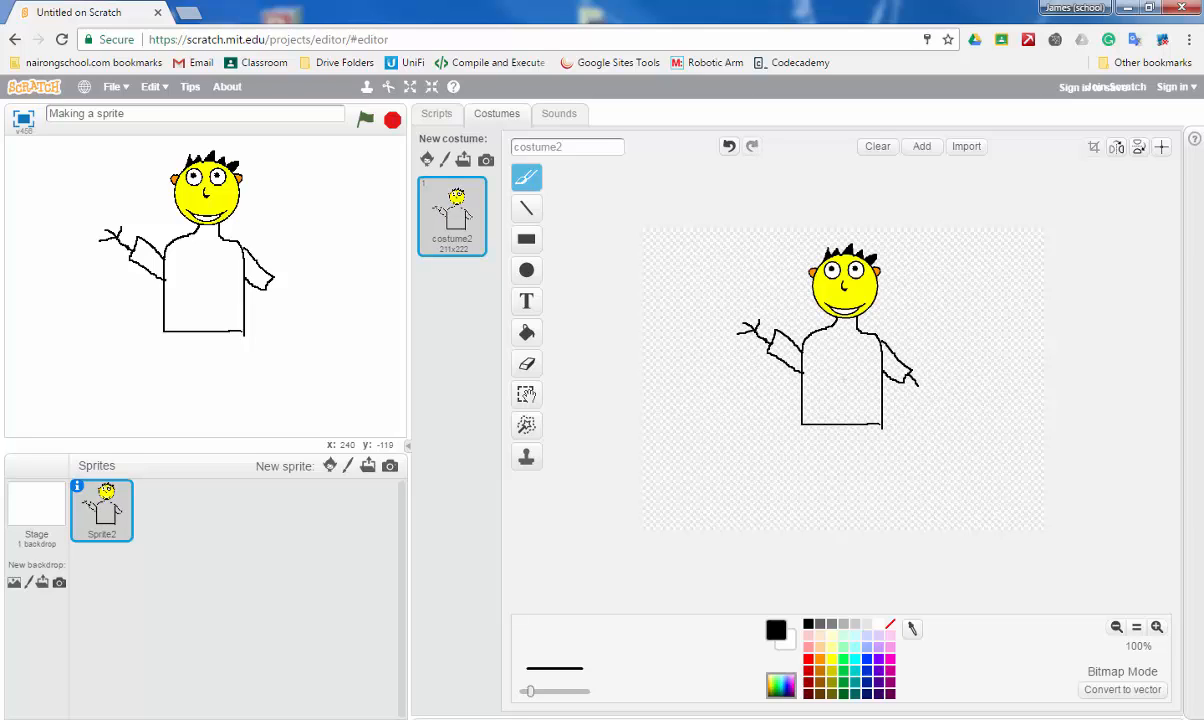
drag(911, 381, 924, 389)
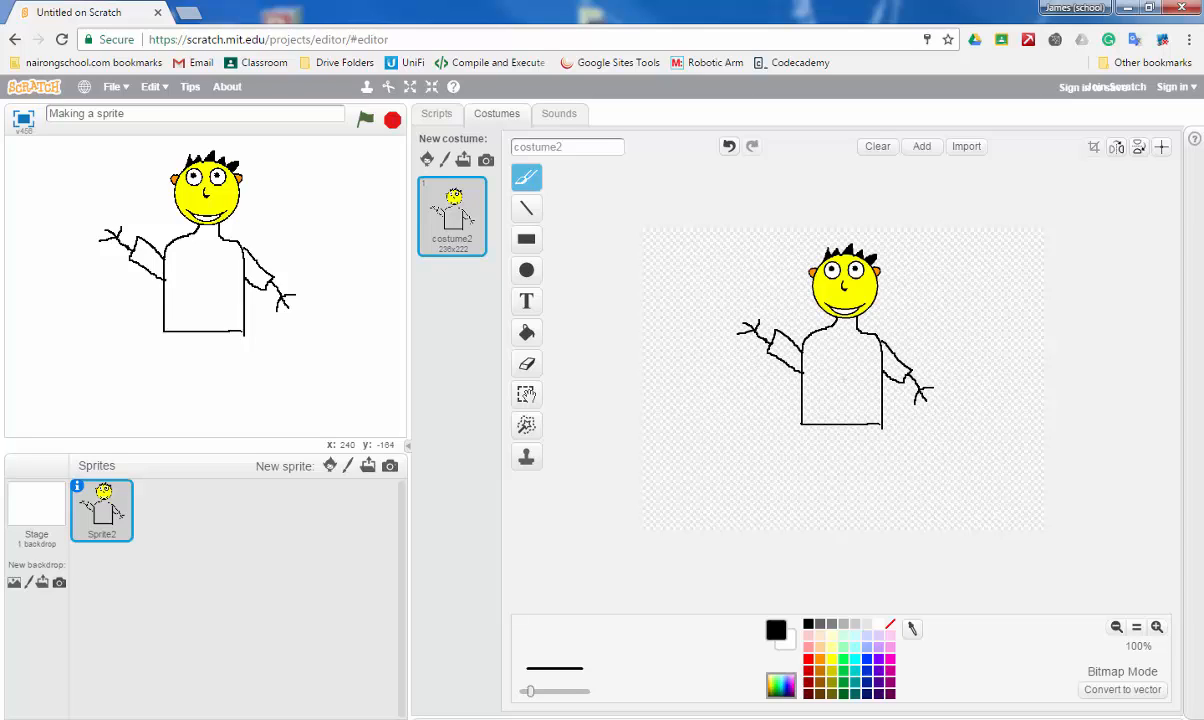
mouse_move(800, 470)
mouse_down()
mouse_move(800, 500)
mouse_move(835, 476)
mouse_move(867, 503)
mouse_up()
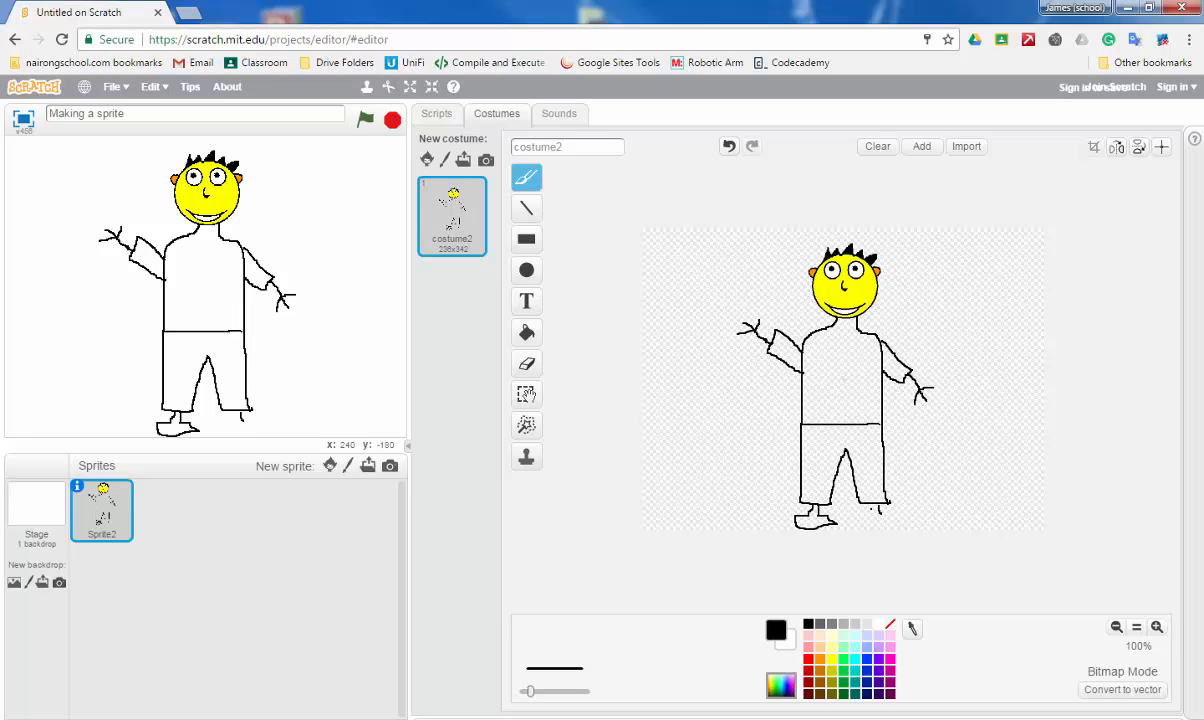
mouse_move(866, 517)
mouse_down()
mouse_move(899, 525)
mouse_move(880, 514)
mouse_up()
Step: Fill the torso and both sleeves with light blue
click(527, 332)
click(866, 646)
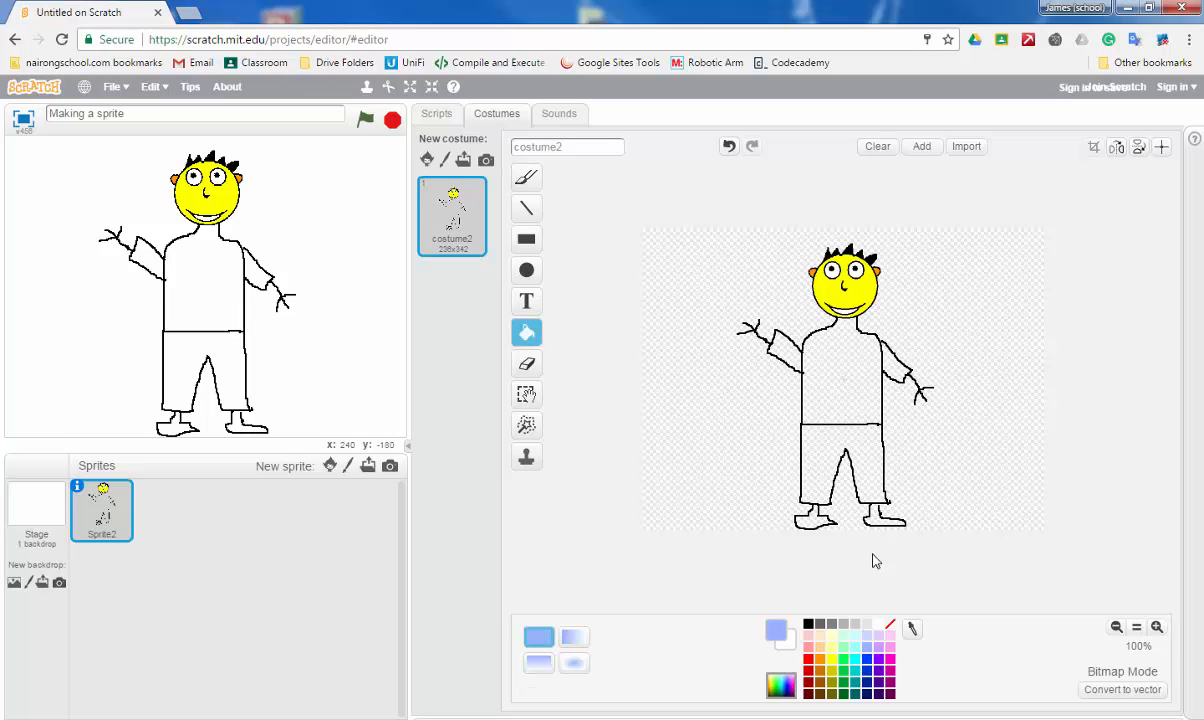
click(806, 395)
click(783, 352)
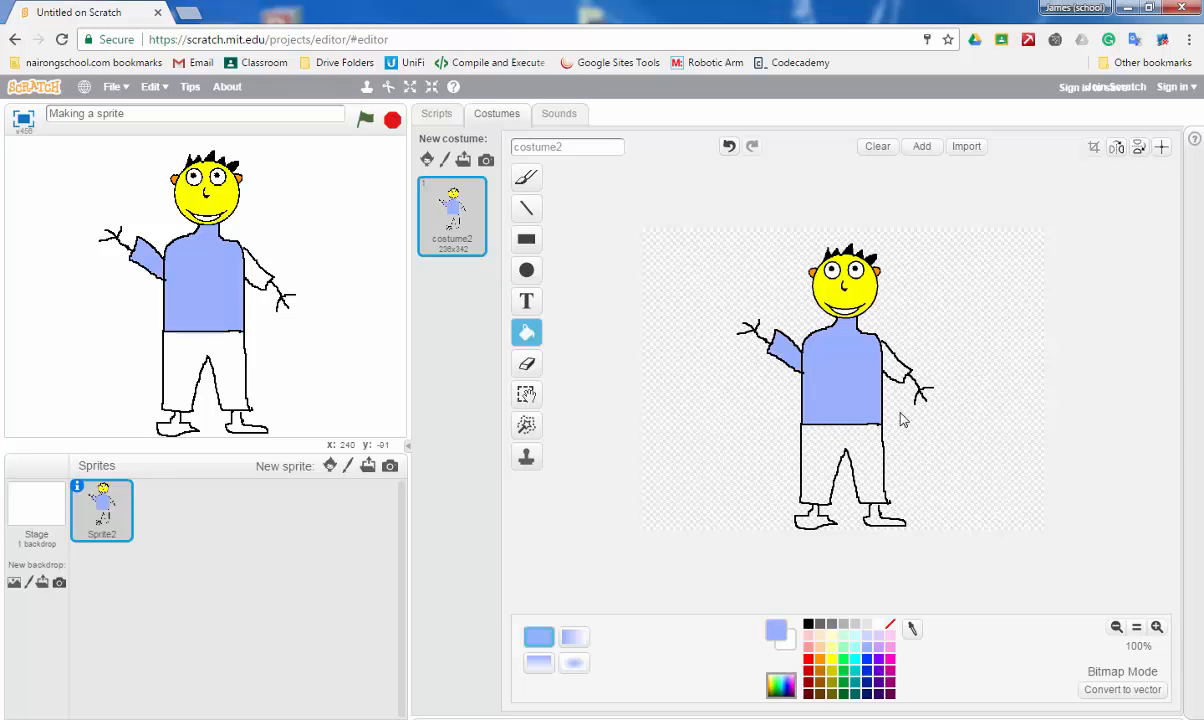
click(893, 362)
Step: Fill the trousers with orange and both feet with pale yellow
click(820, 659)
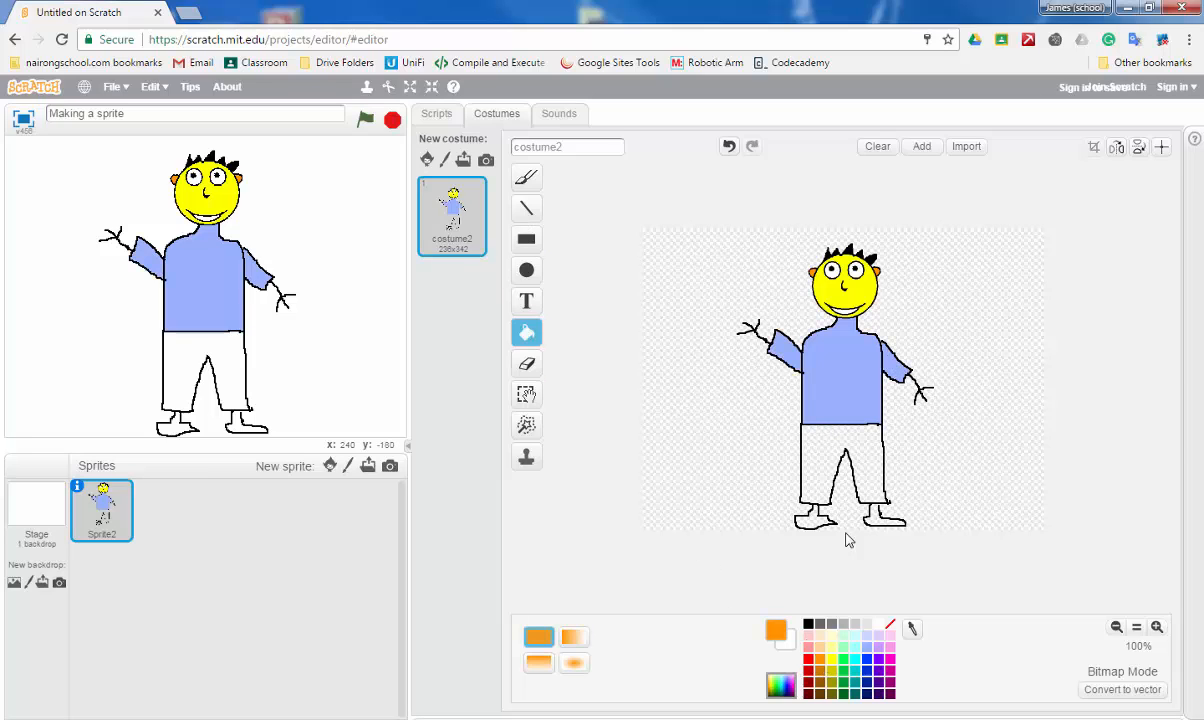
click(818, 510)
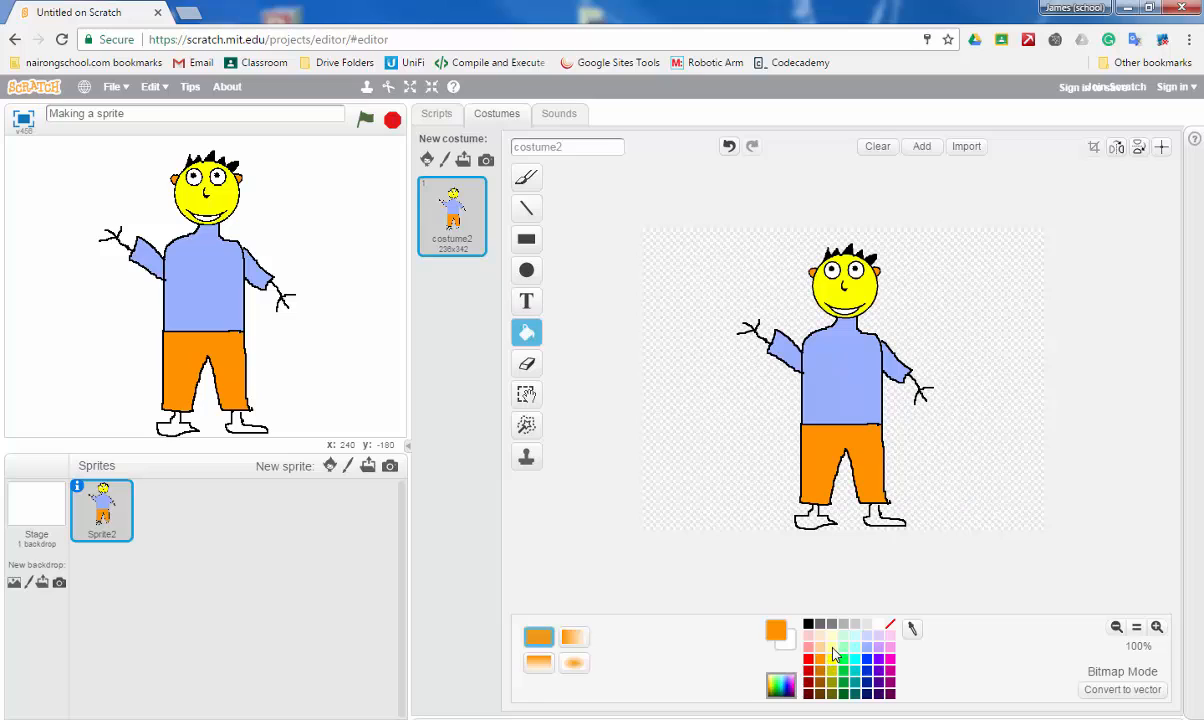
click(831, 646)
click(812, 520)
click(887, 521)
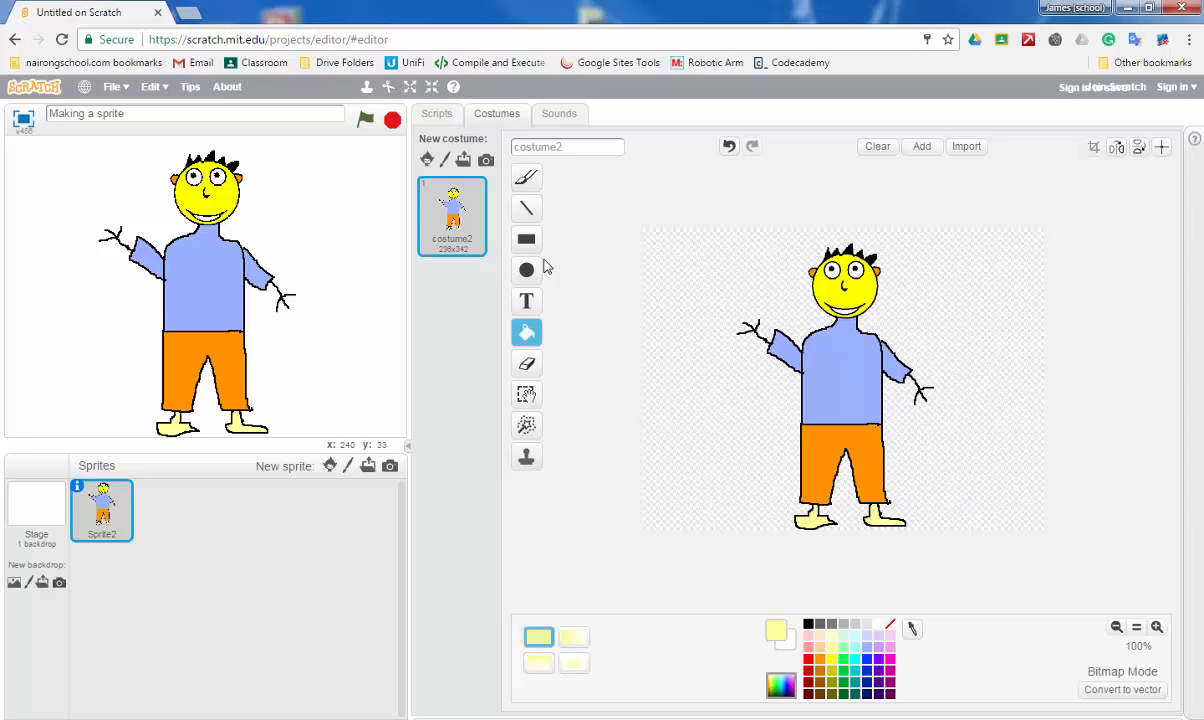
Step: Rename the finished costume as Front
drag(604, 143, 462, 152)
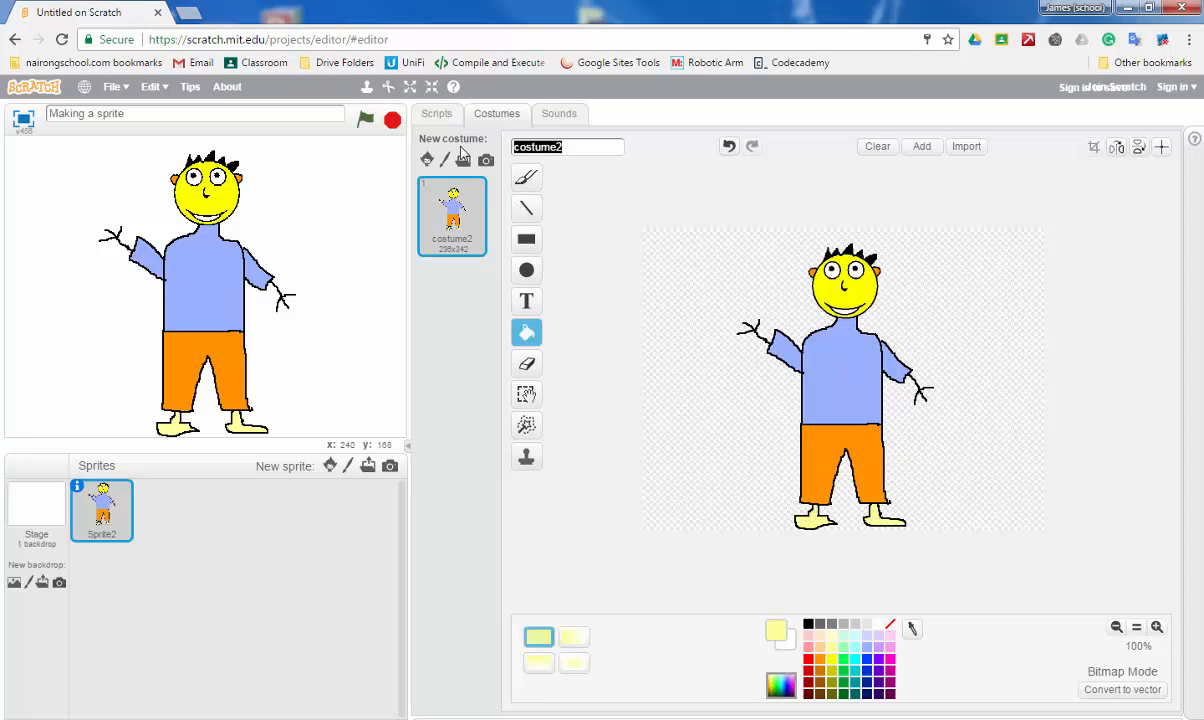
text(Front)
Step: Duplicate the Front costume and name the copy Left
right_click(436, 200)
click(490, 227)
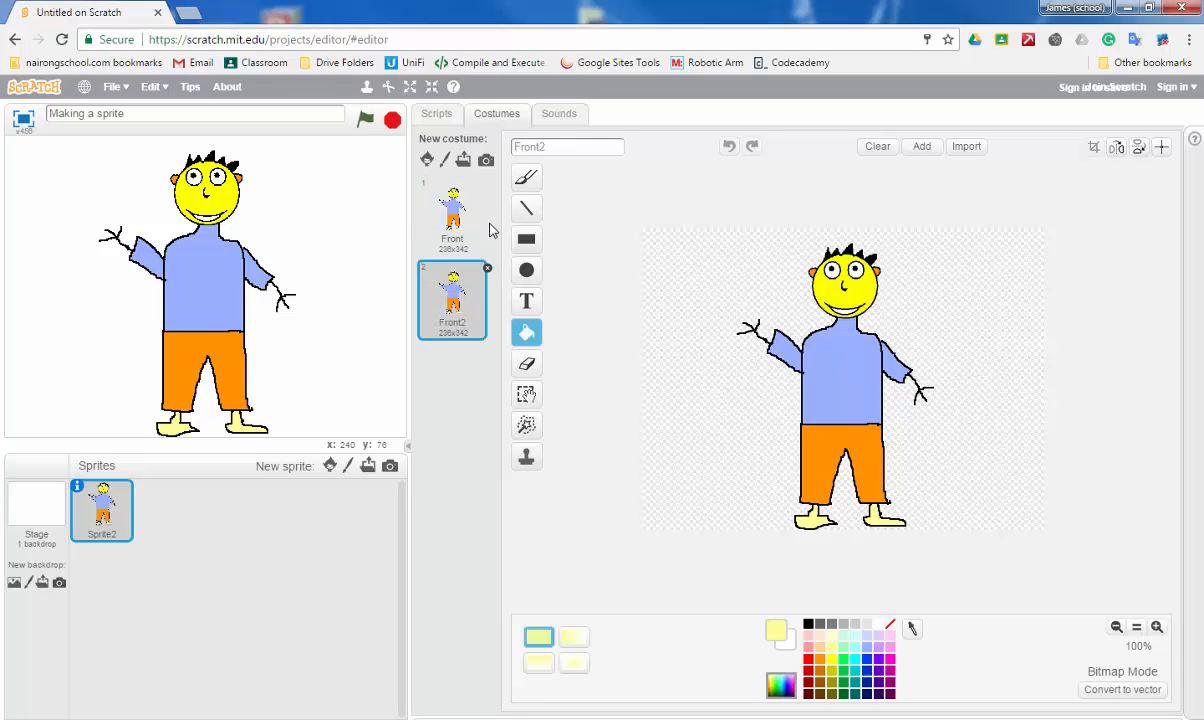
drag(580, 146, 437, 150)
text(Lefty)
Step: Select and delete both arms, including the hands, from the Left costume
click(526, 394)
drag(737, 309, 790, 382)
key(Delete)
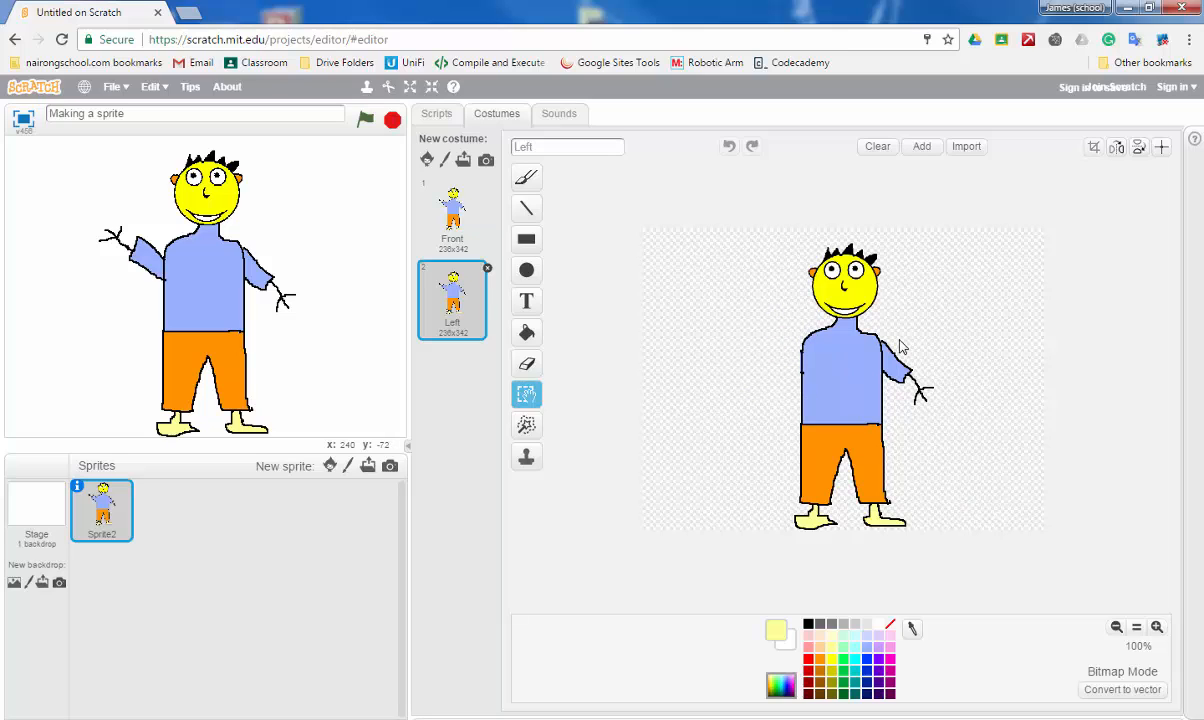
drag(884, 328, 945, 430)
key(Delete)
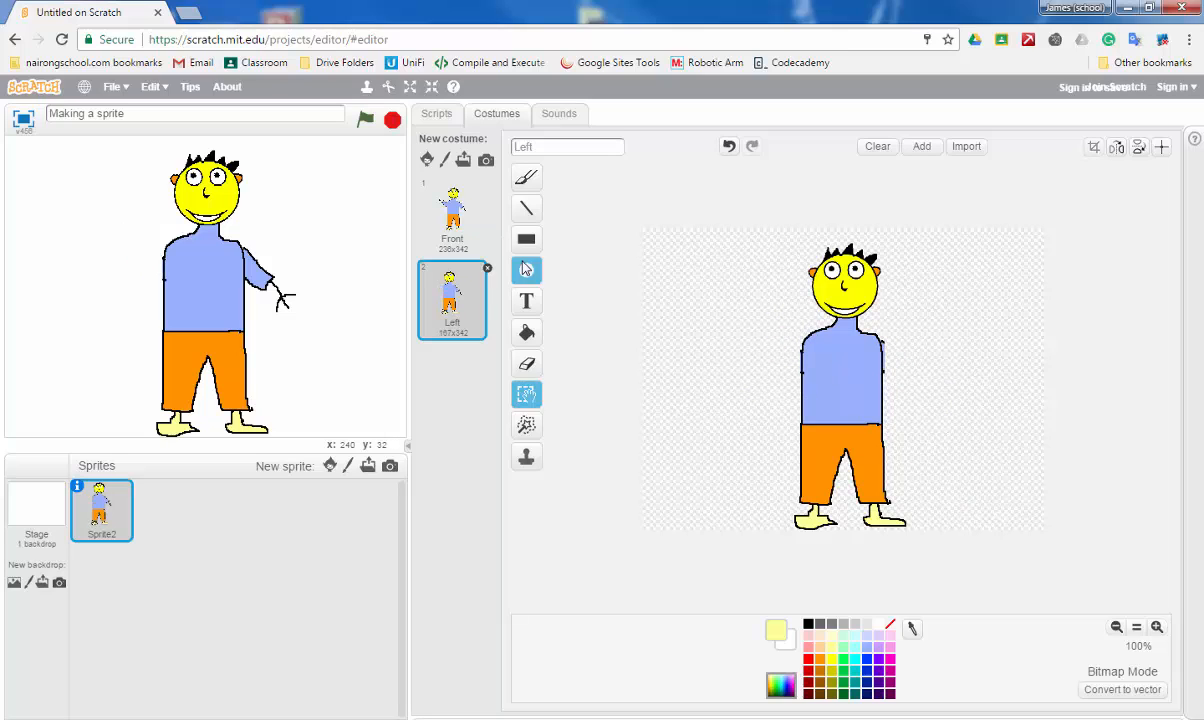
Step: Erase the eyes, nose, mouth and both ears from the head of the Left costume
click(527, 364)
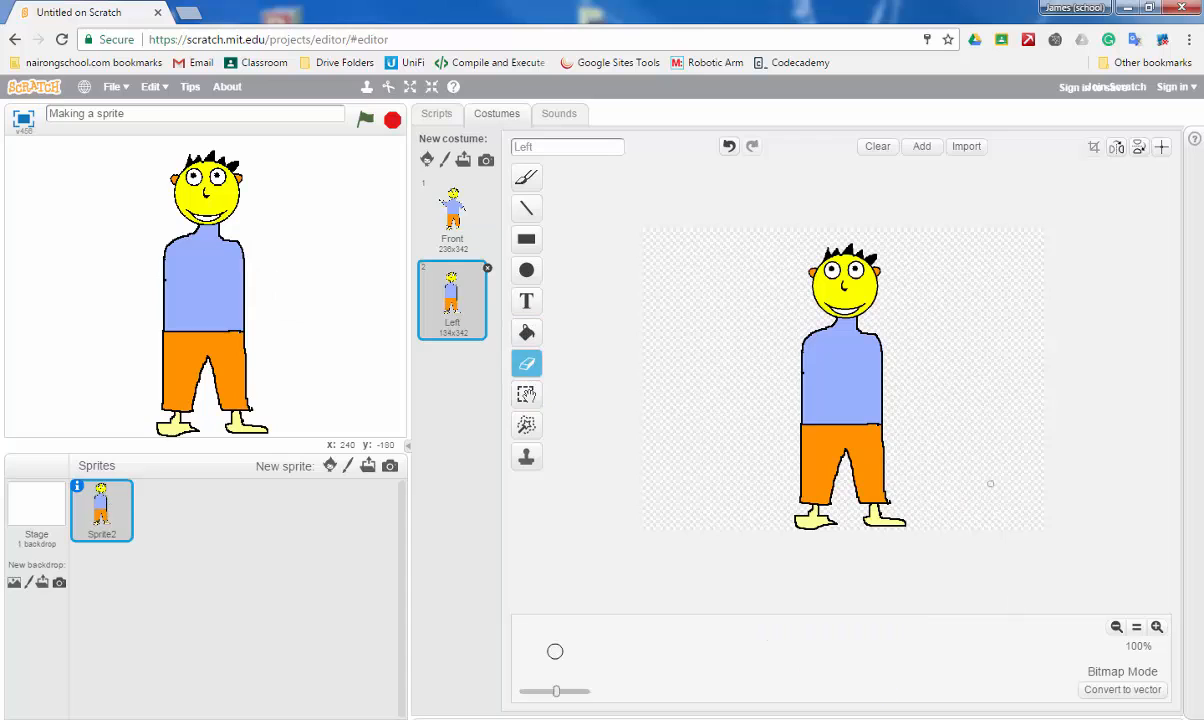
click(1157, 627)
scroll(1015, 280, up, 2)
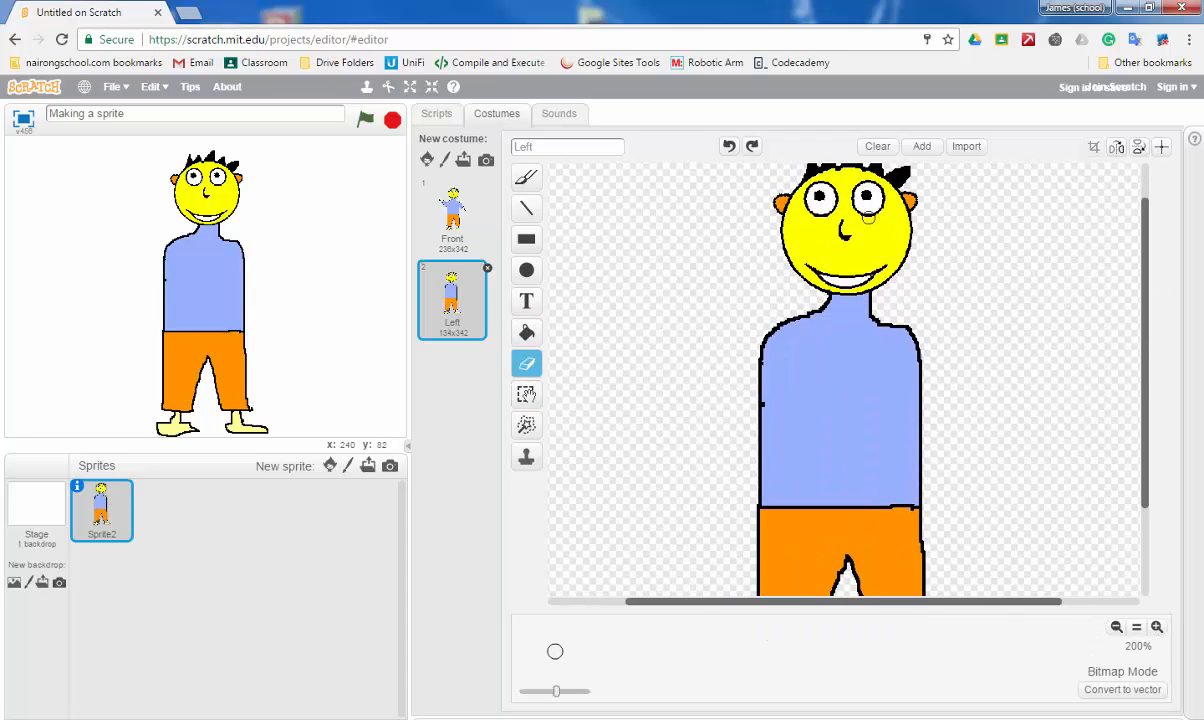
scroll(1147, 262, up, 1)
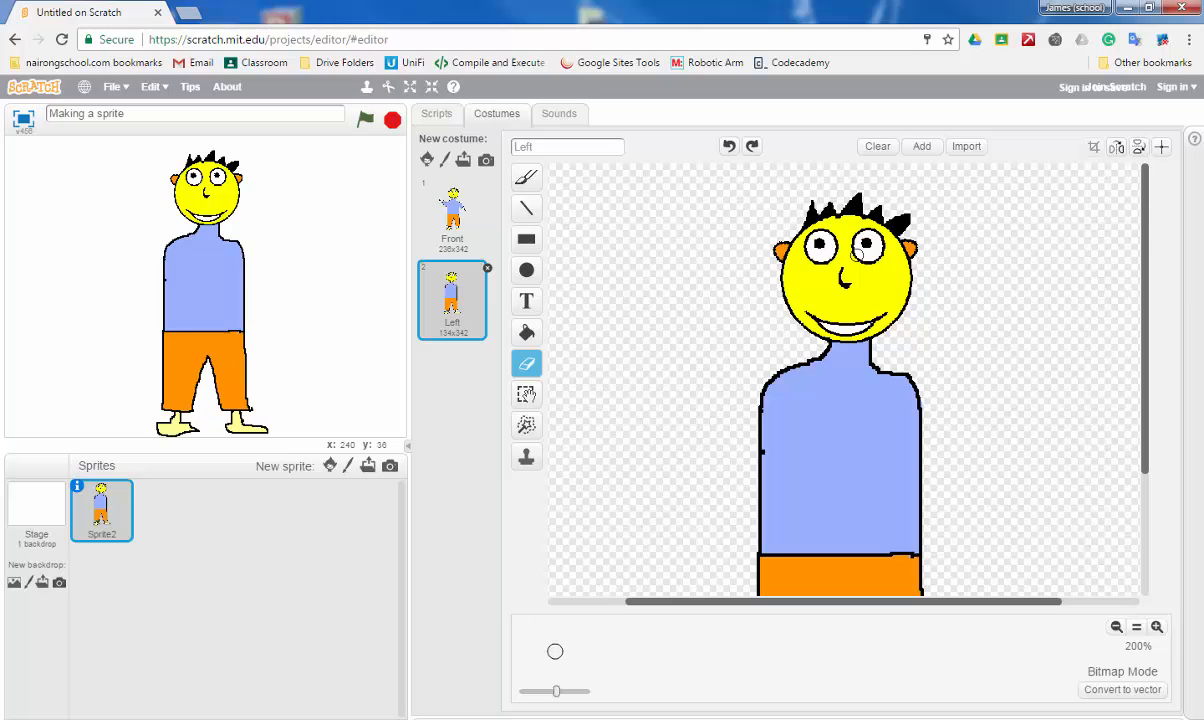
mouse_move(858, 230)
mouse_down()
mouse_move(858, 260)
mouse_move(876, 243)
mouse_move(818, 238)
mouse_move(810, 222)
mouse_move(857, 242)
mouse_move(775, 222)
mouse_move(762, 250)
mouse_move(785, 230)
mouse_move(843, 268)
mouse_move(798, 272)
mouse_move(765, 305)
mouse_move(861, 330)
mouse_move(835, 300)
mouse_move(778, 300)
mouse_move(830, 319)
mouse_up()
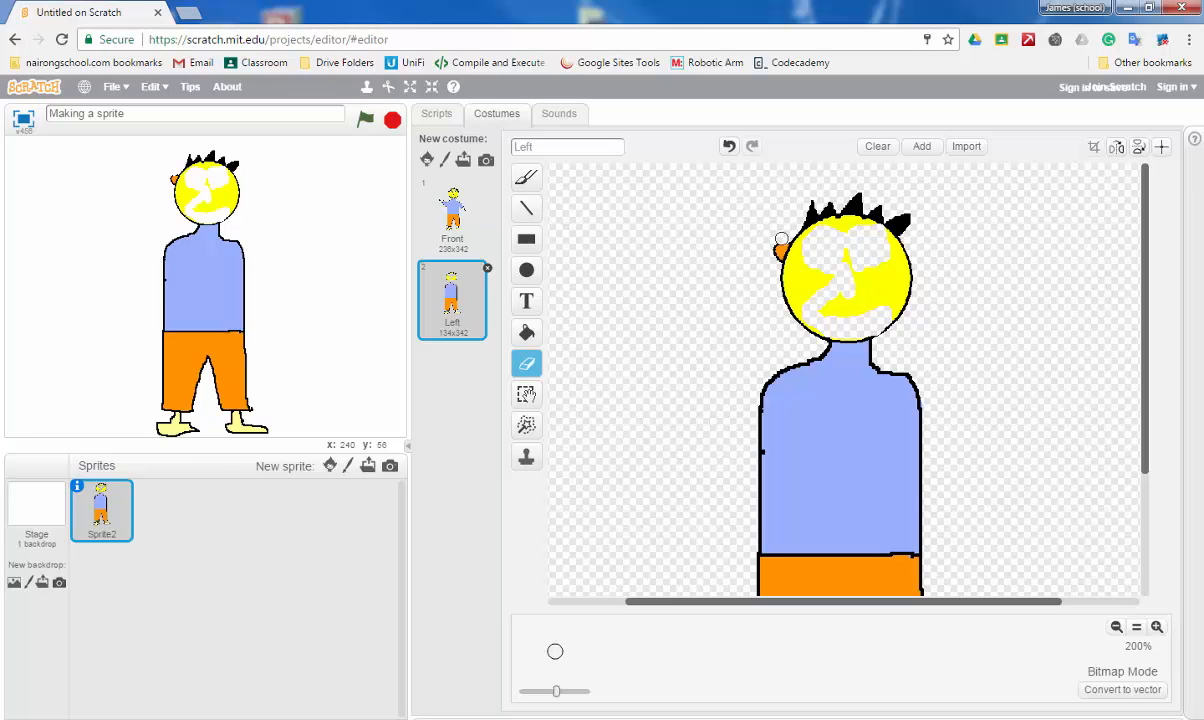
drag(781, 239, 776, 251)
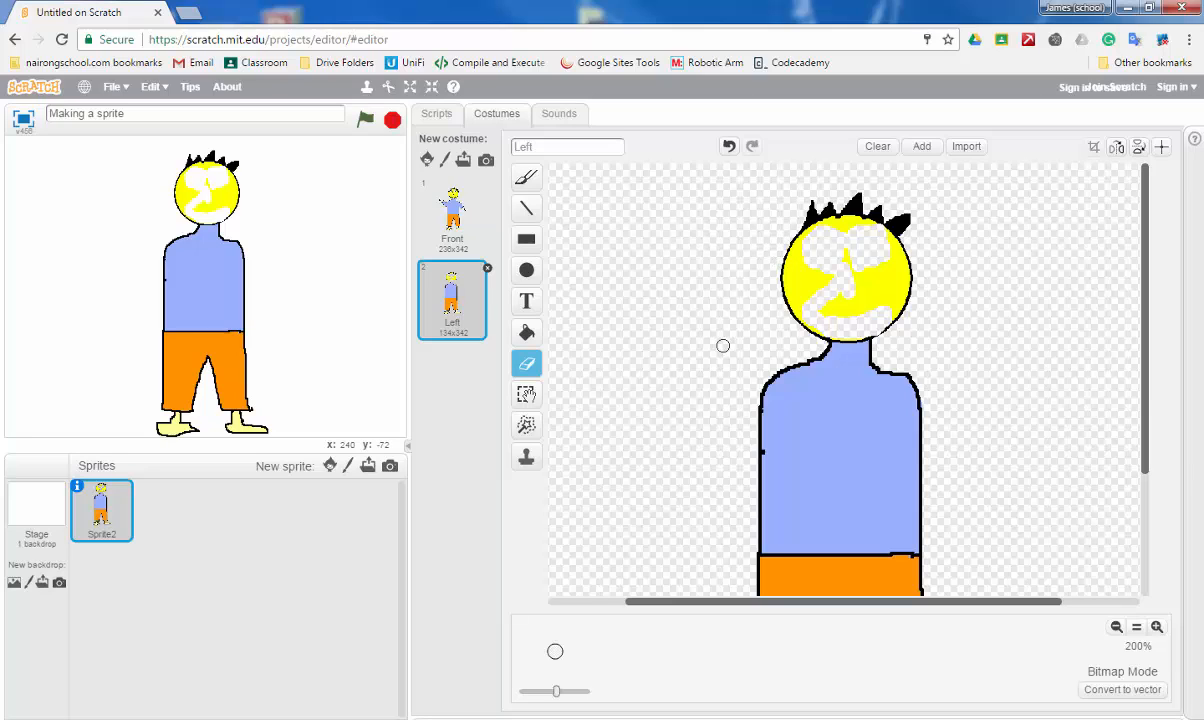
Step: Draw one oval eye near the face's left edge, with a small black-filled pupil on its left side
click(526, 270)
drag(798, 244, 823, 275)
click(622, 287)
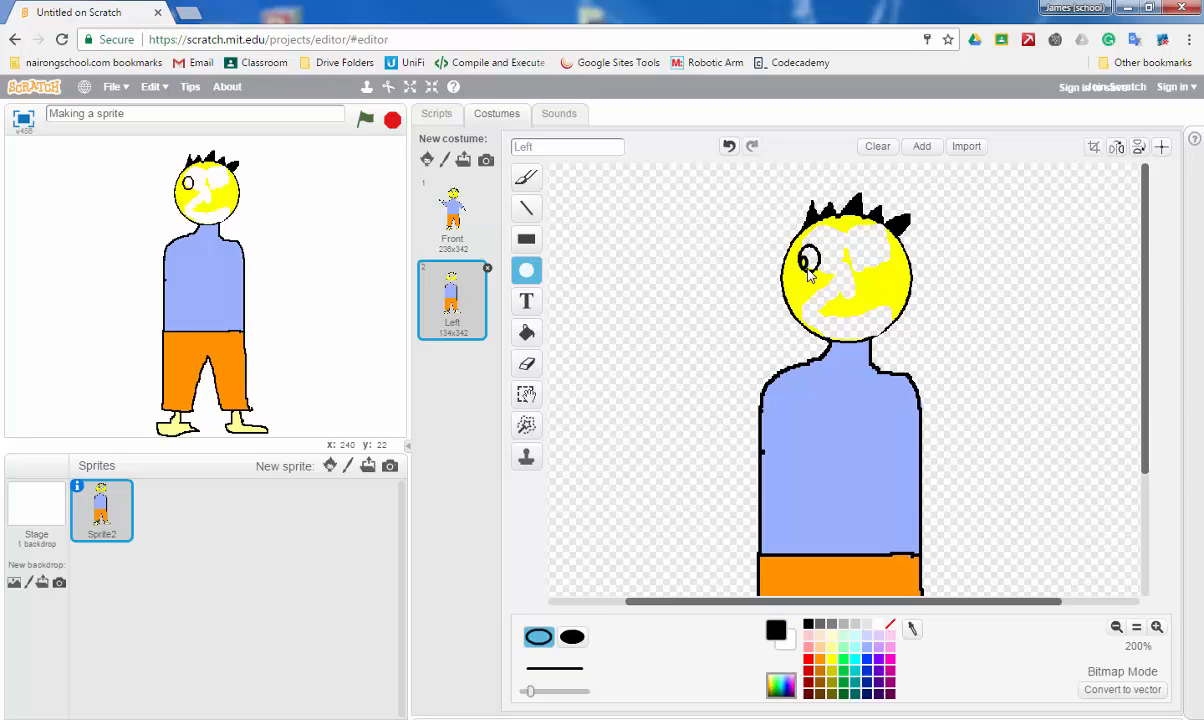
click(527, 332)
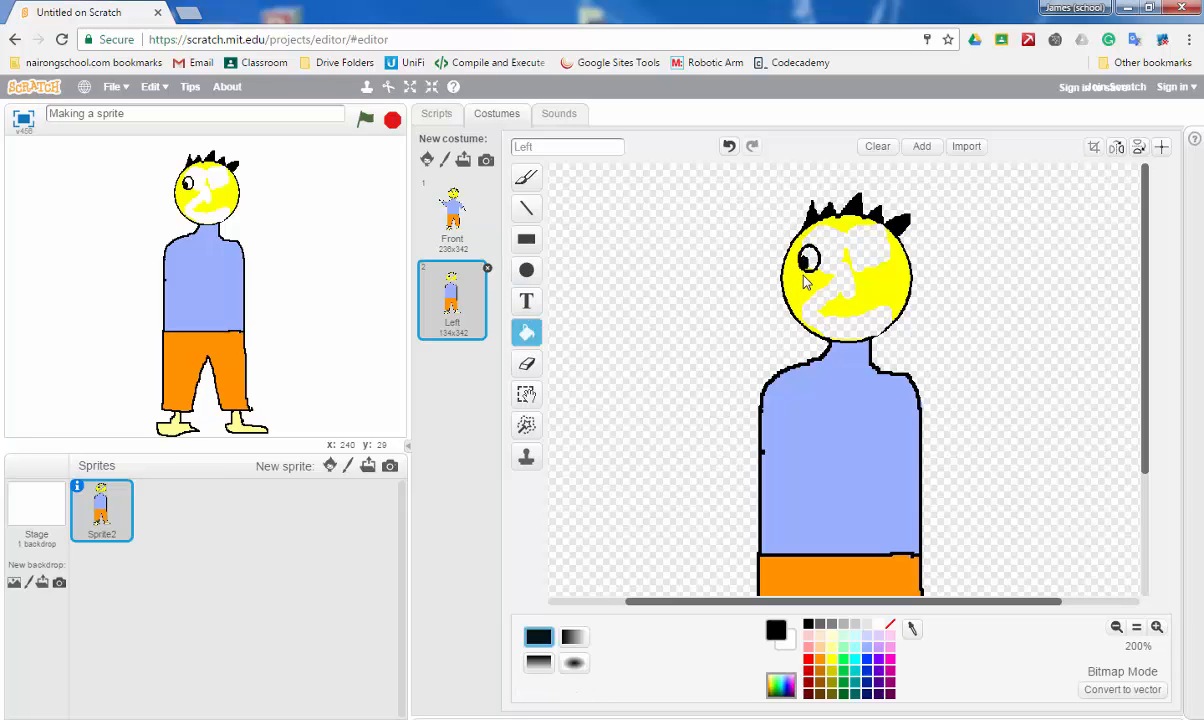
Step: Fill the erased areas of the face with yellow and the eye with white
click(829, 660)
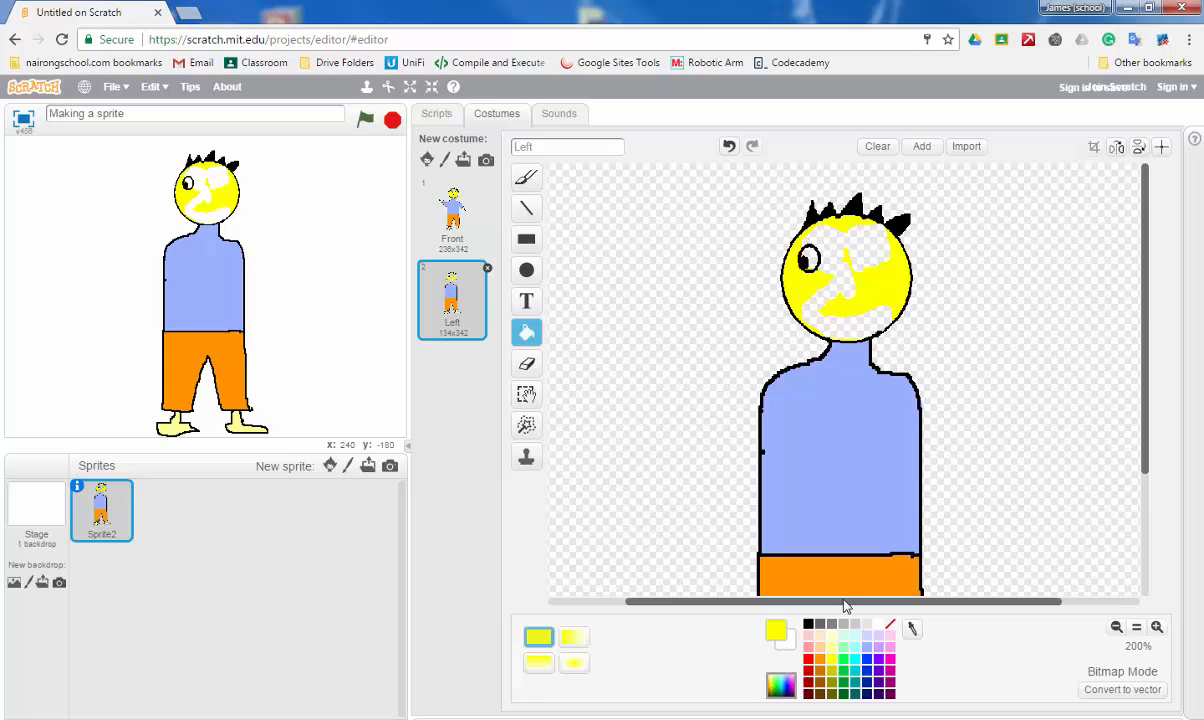
click(836, 276)
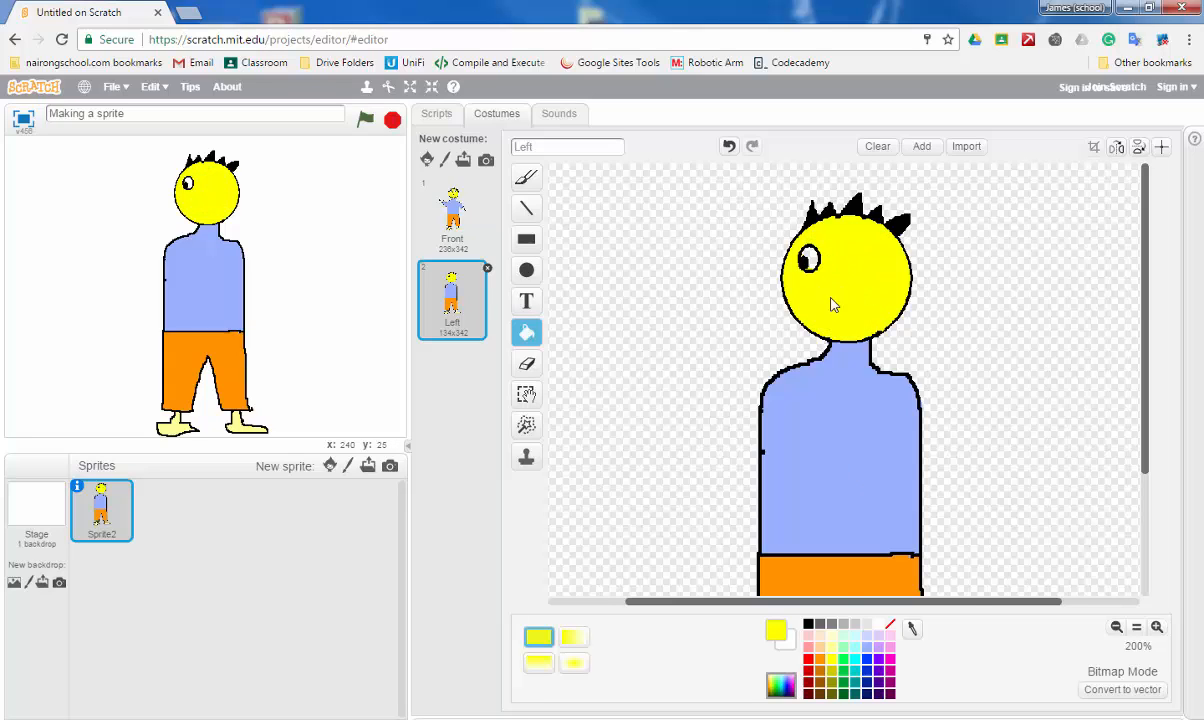
click(878, 624)
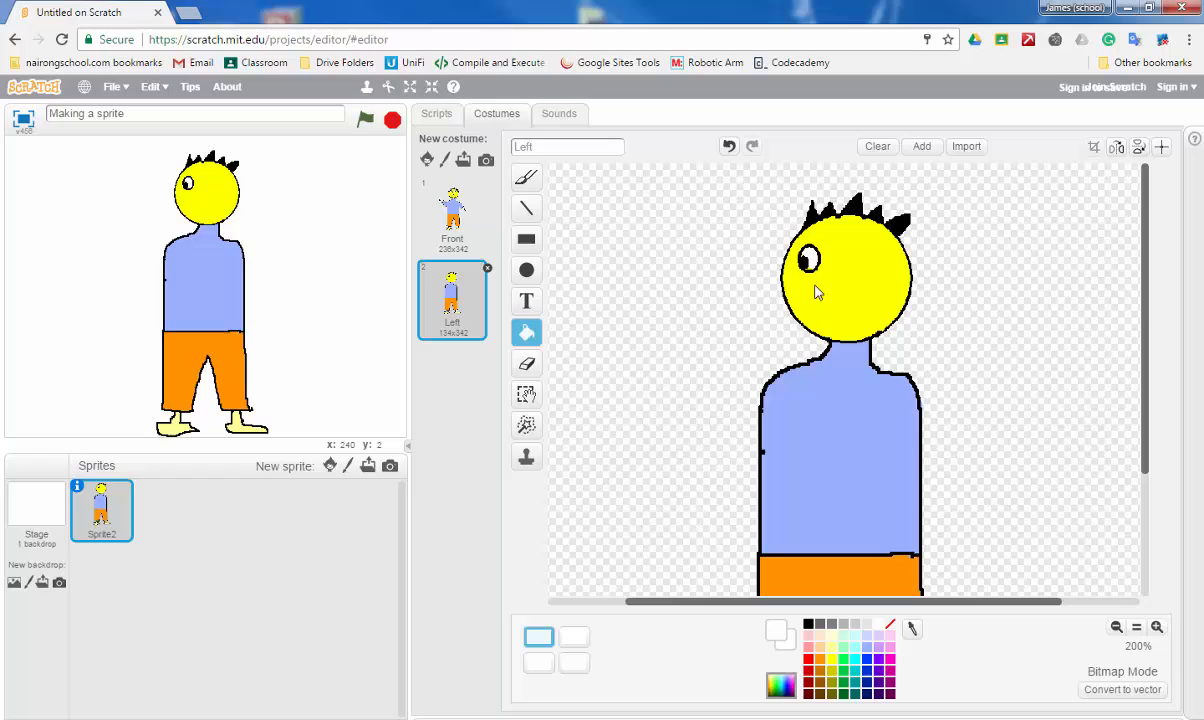
Step: Brush a black side-view nose and an open smiling mouth along the left edge of the face
click(527, 177)
click(809, 625)
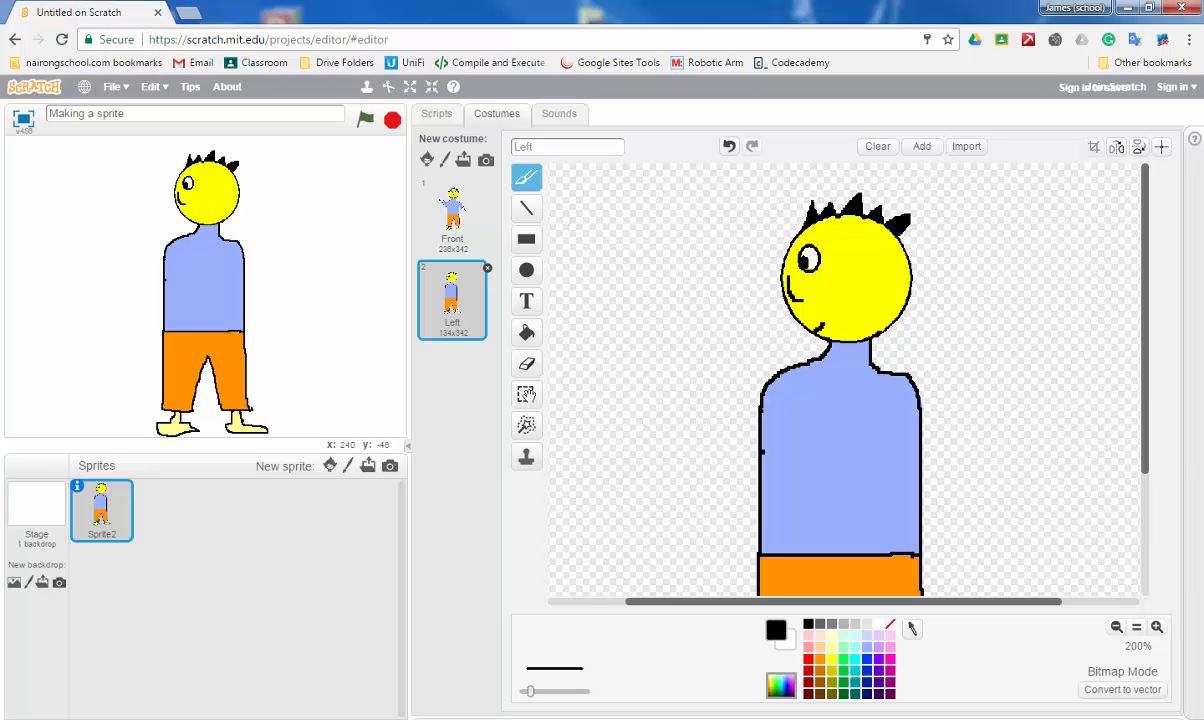
click(1157, 626)
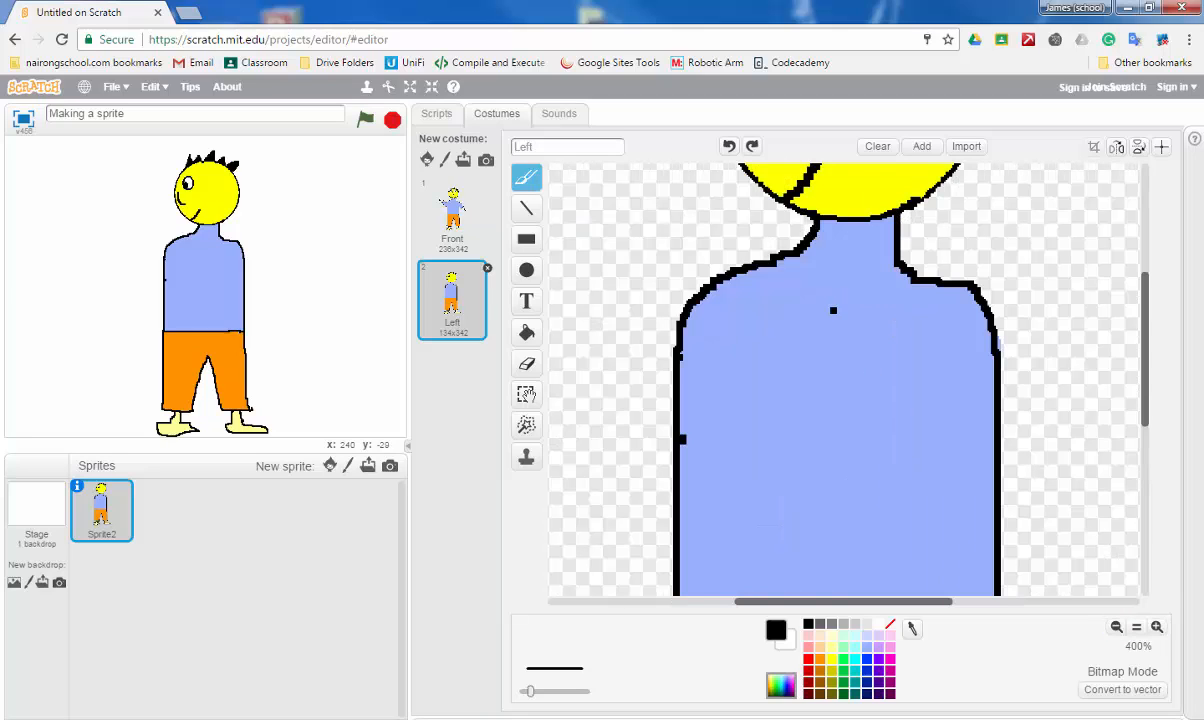
drag(1148, 323, 1148, 263)
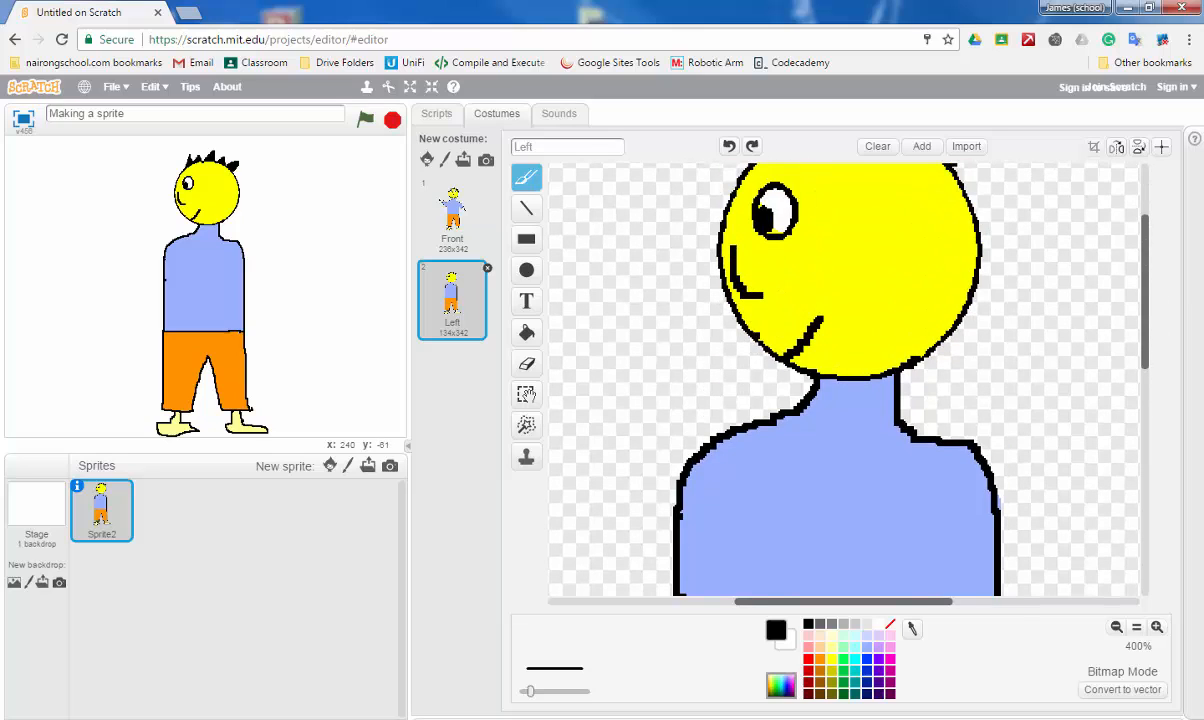
drag(761, 338, 811, 328)
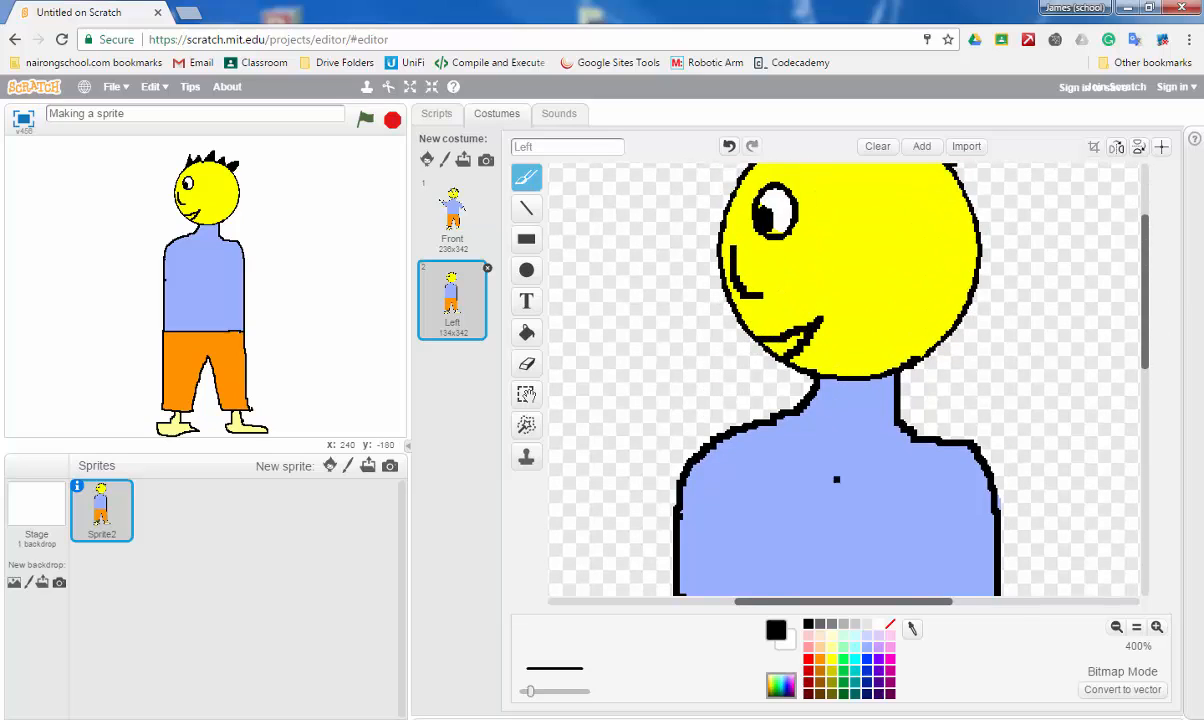
Step: Fill the side-view mouth with white
click(869, 625)
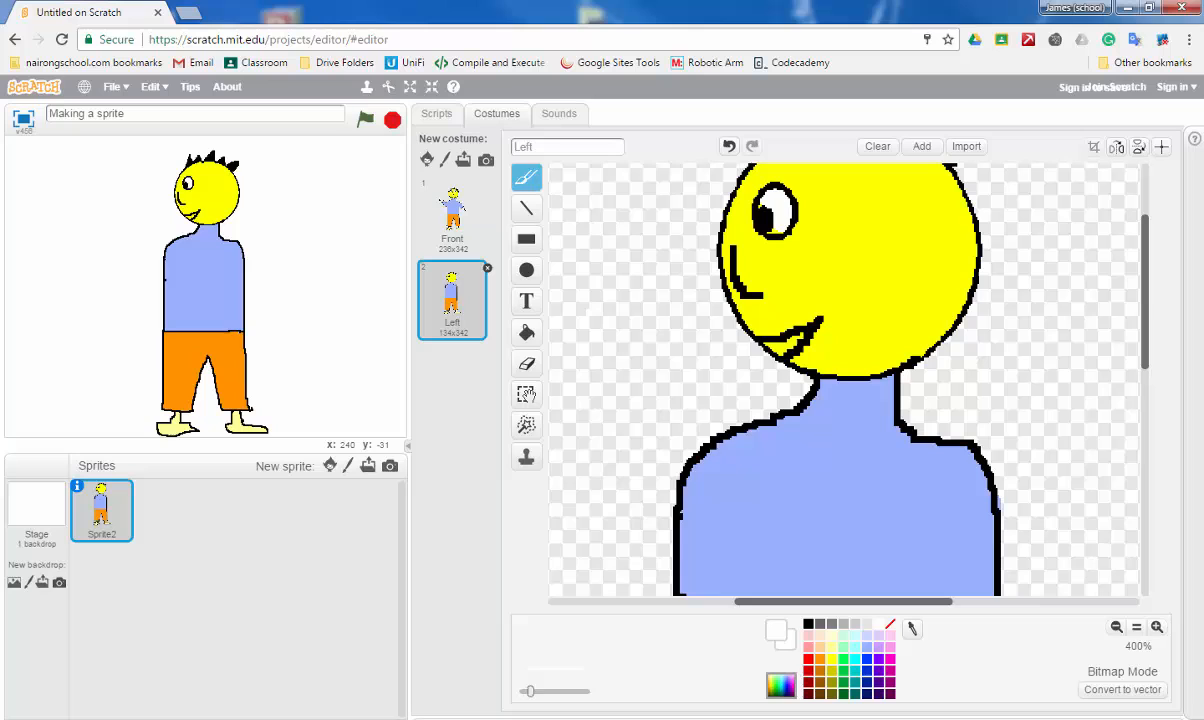
click(526, 332)
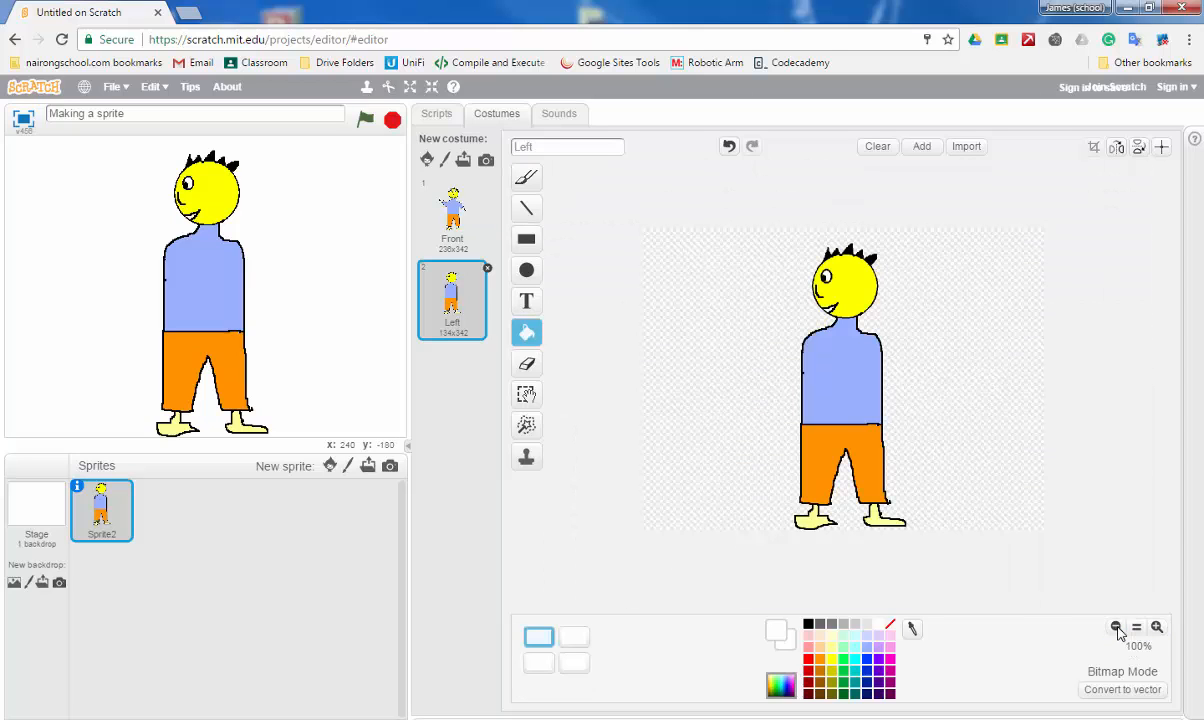
click(1136, 626)
Step: Narrow the figure by selecting and deleting a vertical strip from each side of the body and legs
click(526, 394)
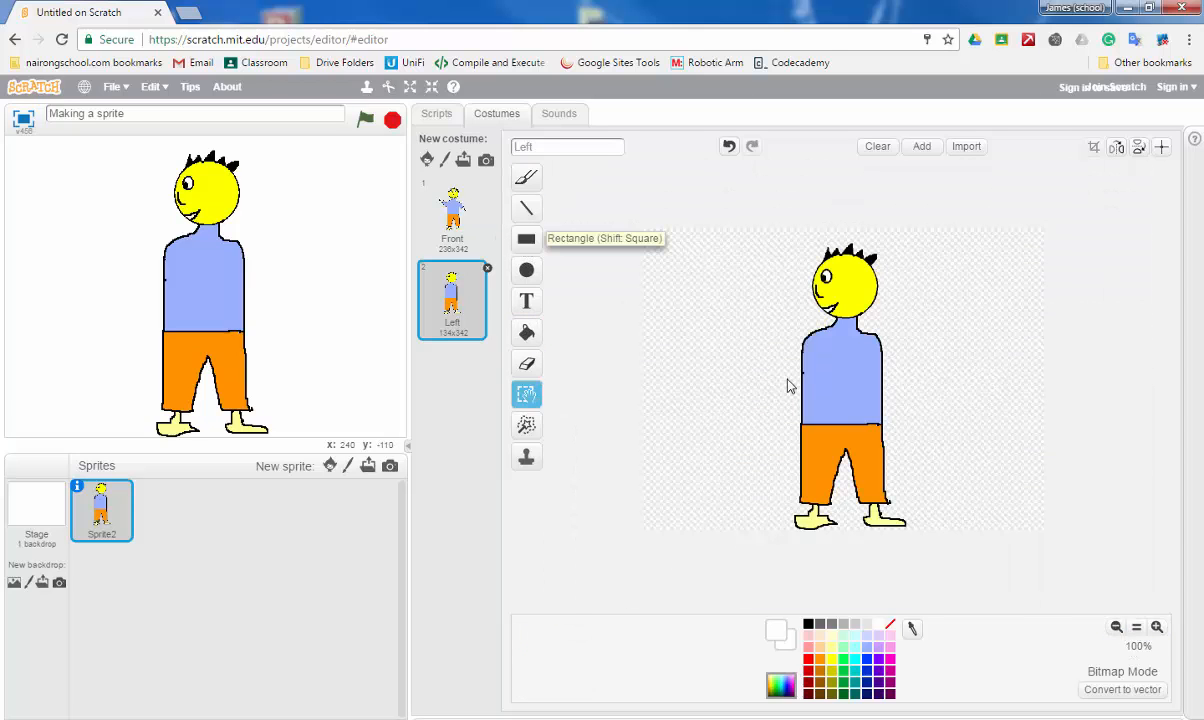
drag(866, 323, 929, 470)
drag(945, 559, 946, 556)
key(Delete)
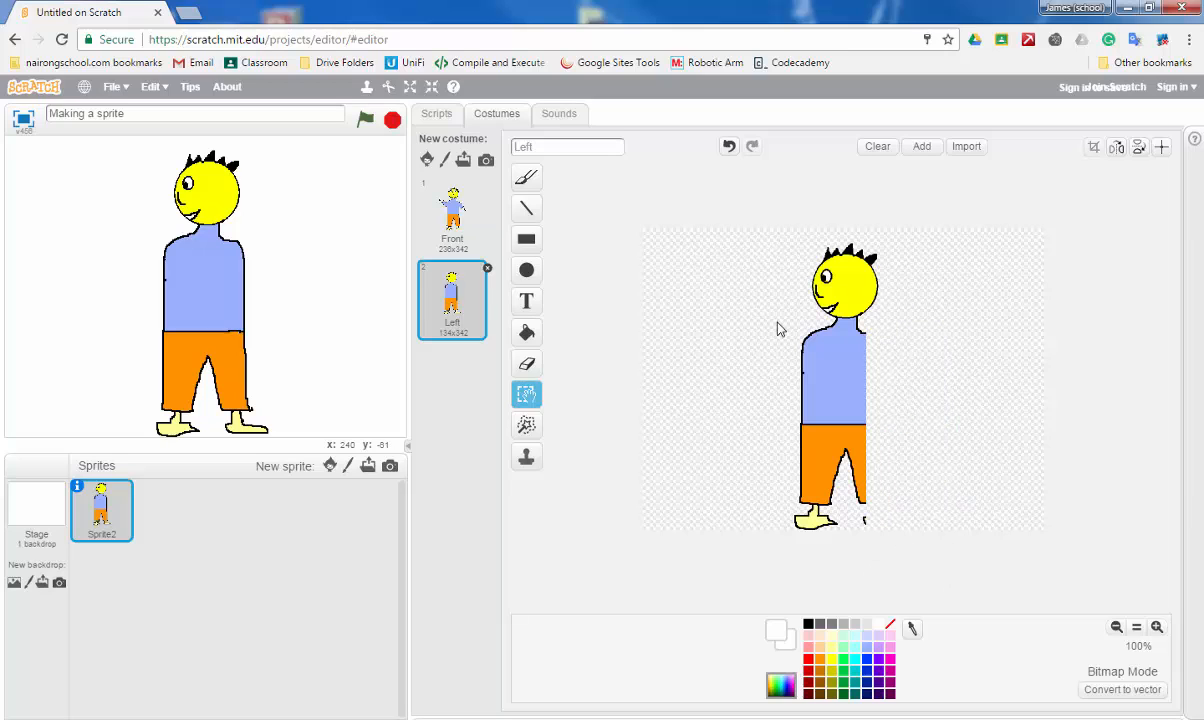
drag(785, 317, 825, 540)
key(Delete)
Step: Brush a black side-view torso outline with a straight back and bulging belly, and fill the belly with light blue
click(526, 176)
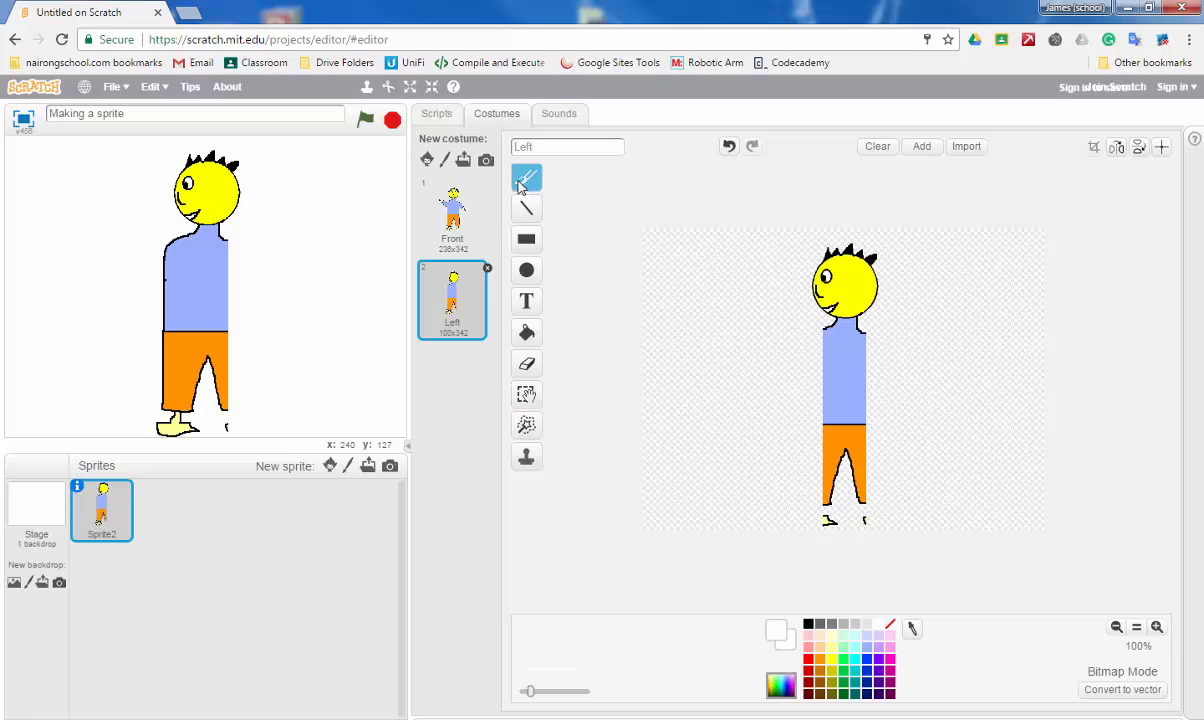
click(808, 623)
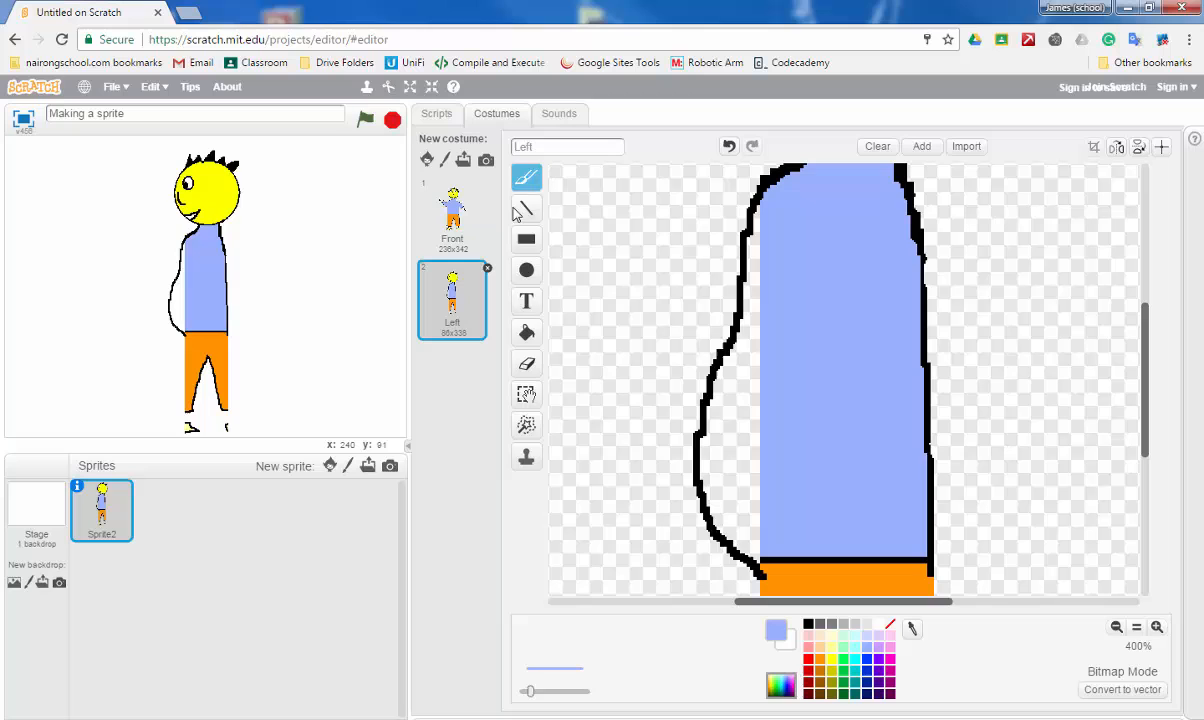
click(526, 332)
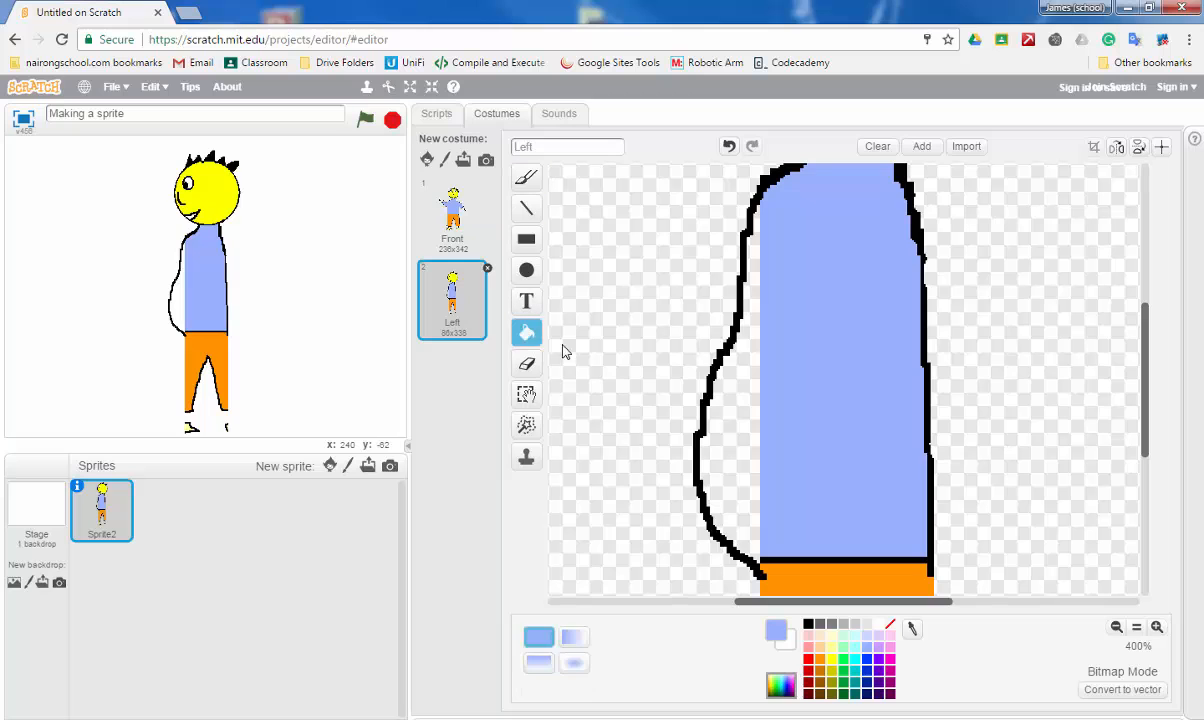
click(731, 400)
click(1116, 627)
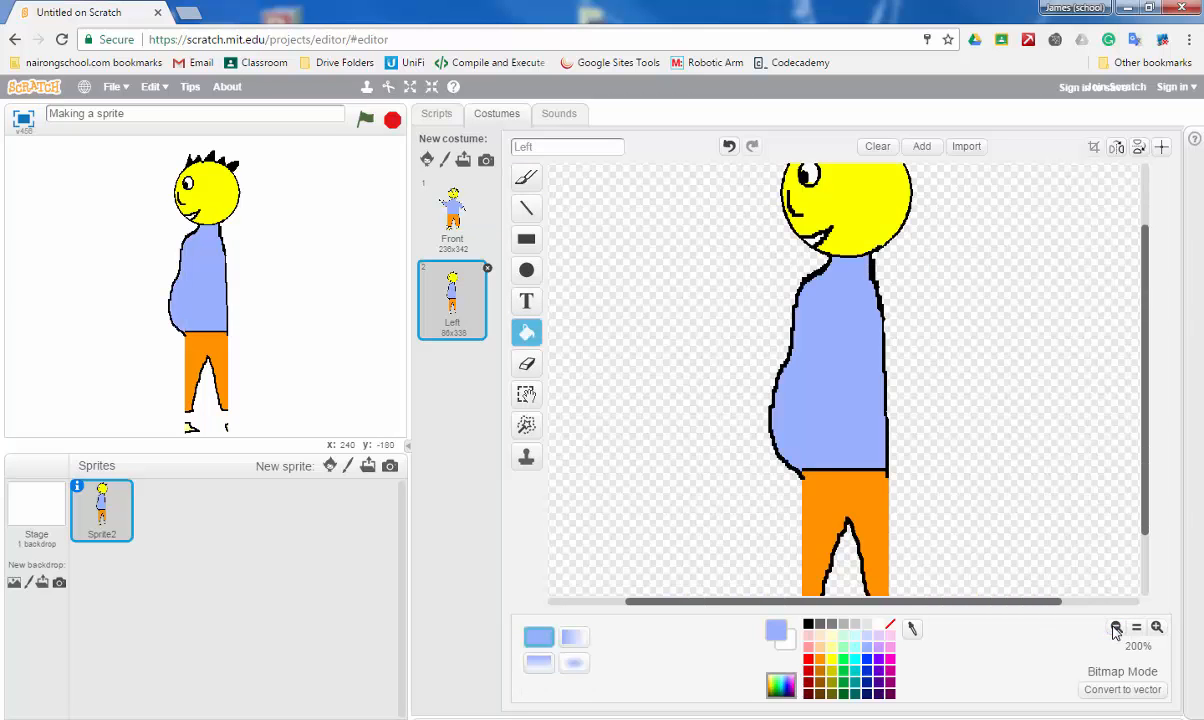
Step: Brush black outlines for wider side-view trouser legs, with a slanted inner leg and outer edges down to the hems
click(1116, 627)
click(526, 176)
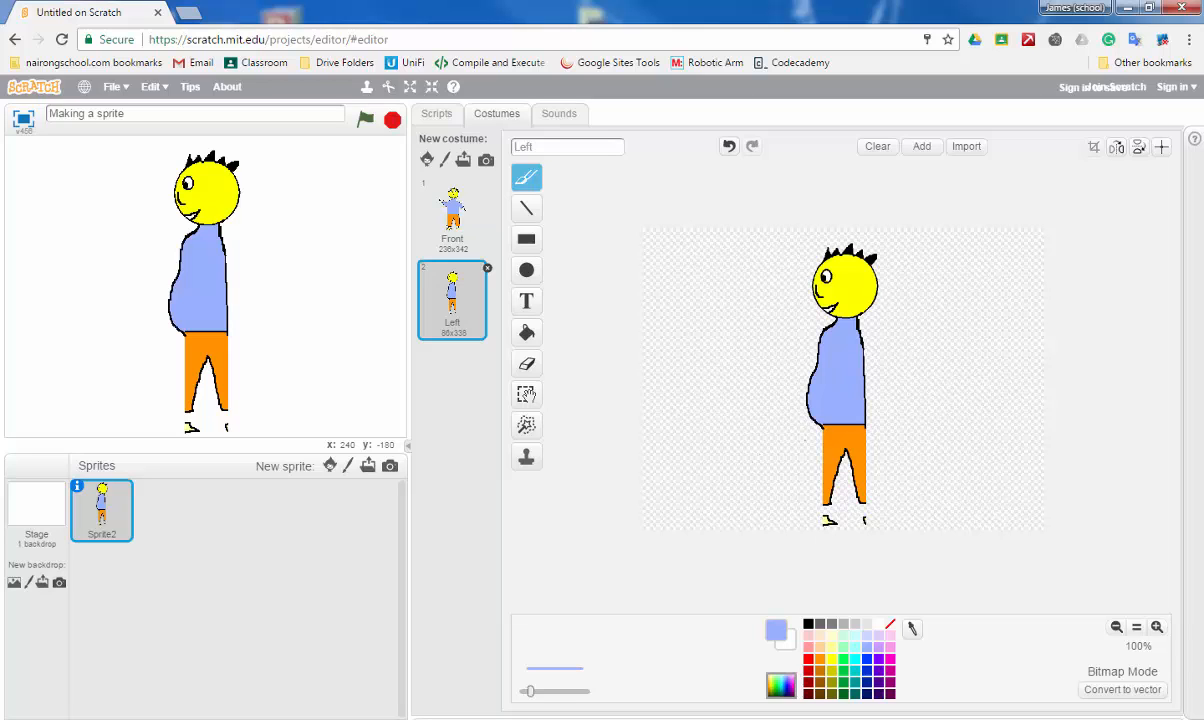
click(808, 623)
click(1157, 627)
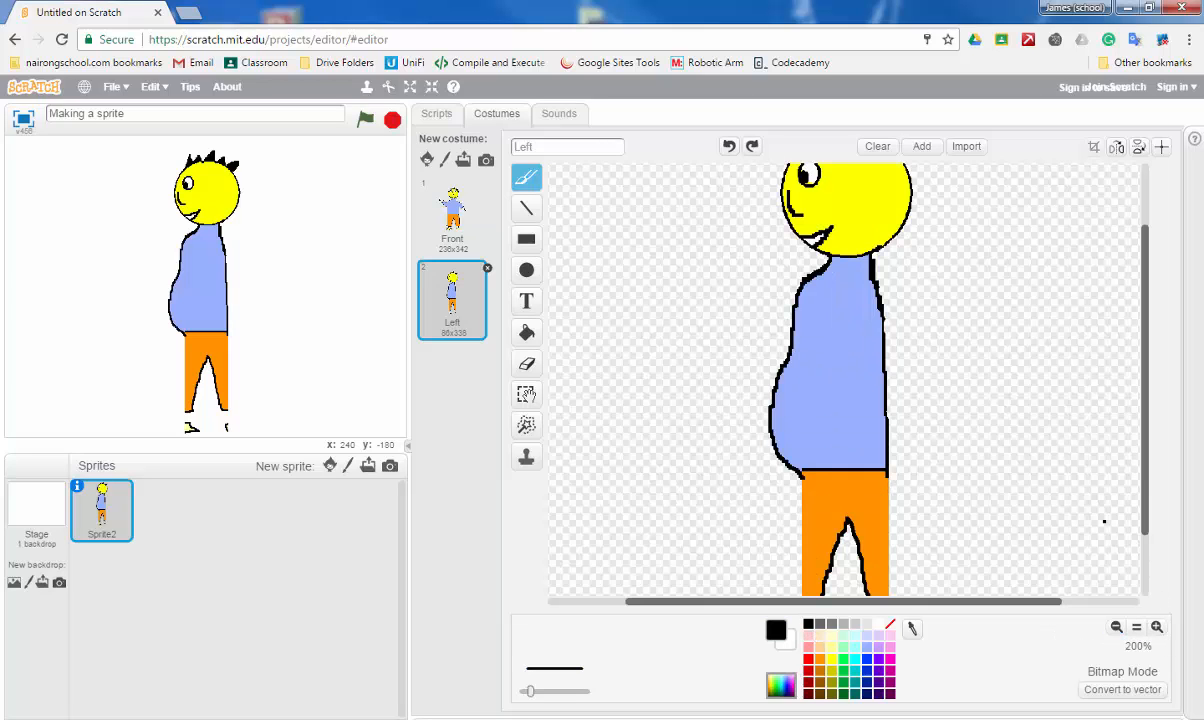
scroll(1075, 512, down, 3)
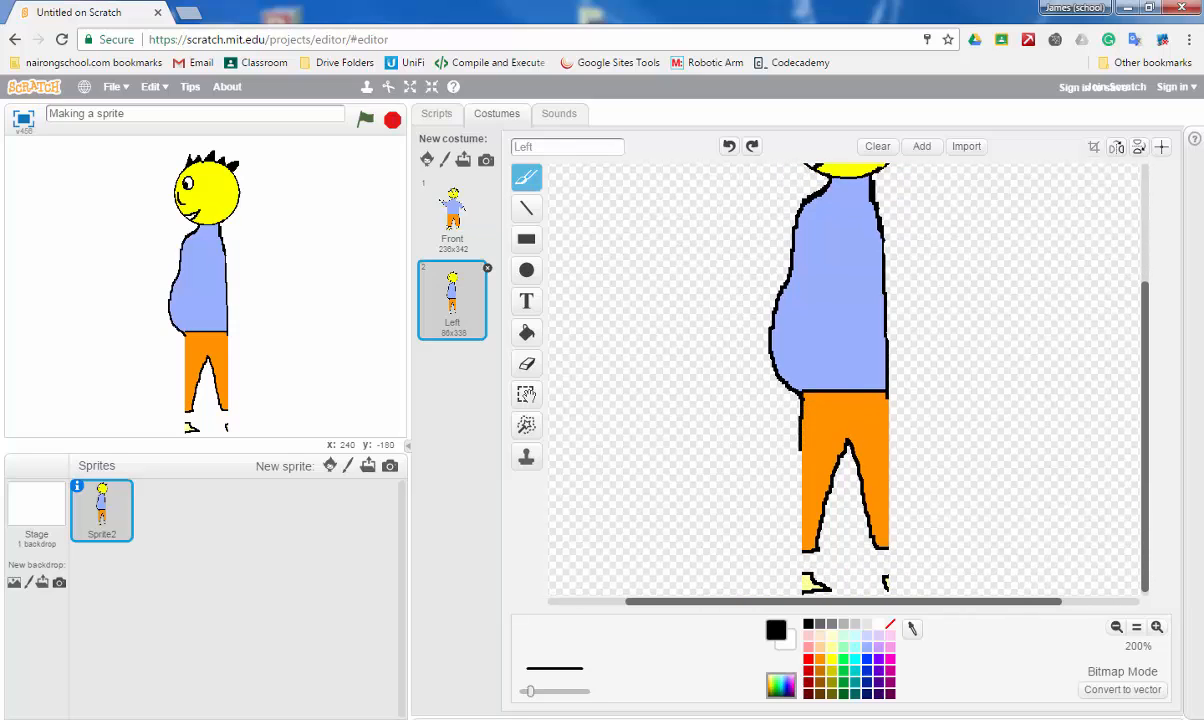
mouse_move(800, 452)
mouse_down()
mouse_move(797, 548)
mouse_move(866, 462)
mouse_up()
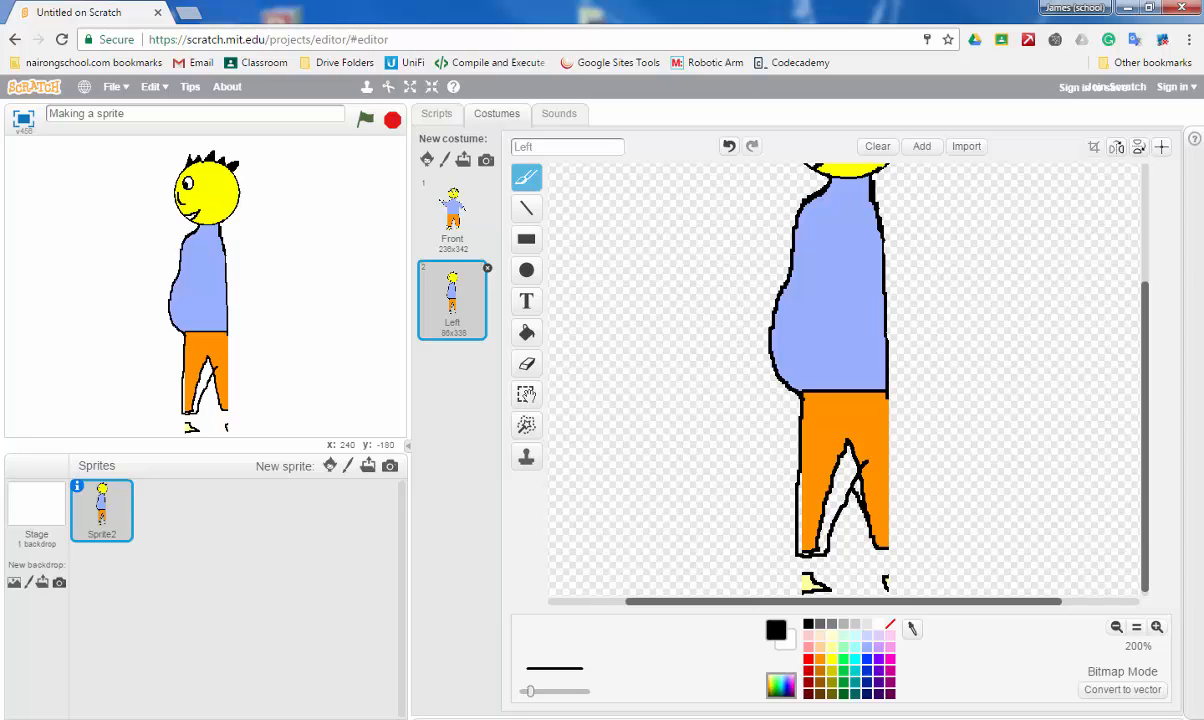
drag(890, 548, 887, 393)
Step: Erase the old inner-leg outline from the trousers and fill the reshaped legs with orange
click(527, 363)
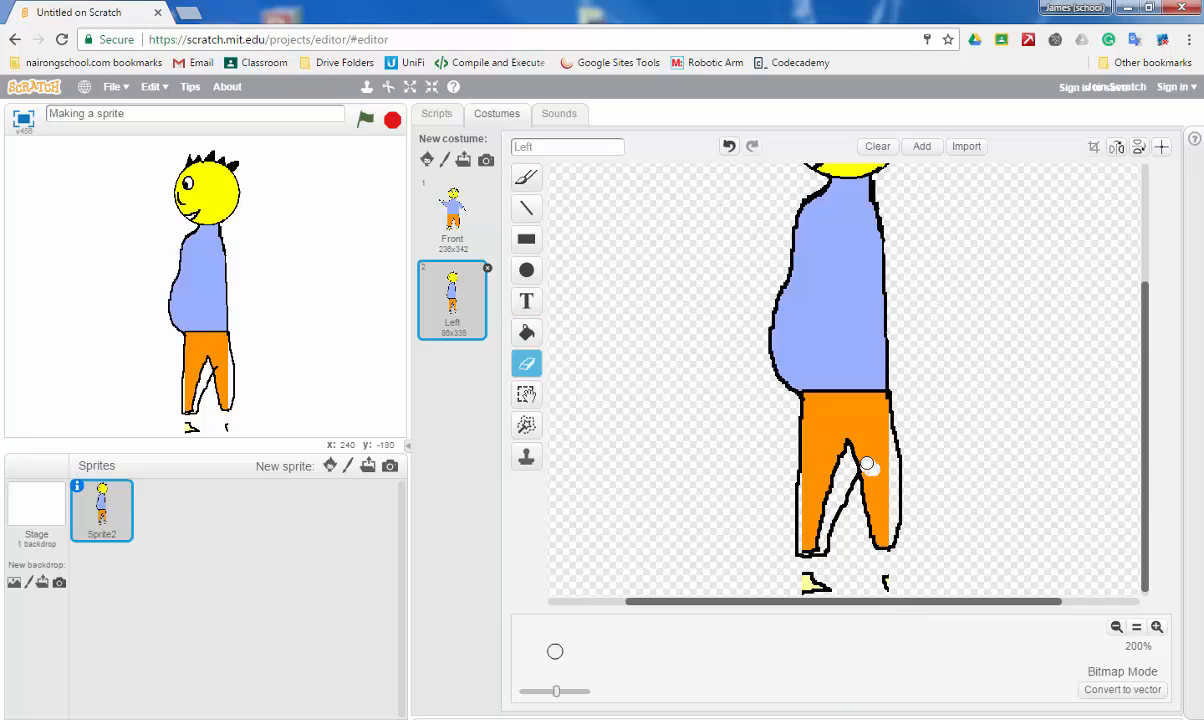
mouse_move(864, 461)
mouse_down()
mouse_move(850, 445)
mouse_move(811, 541)
mouse_up()
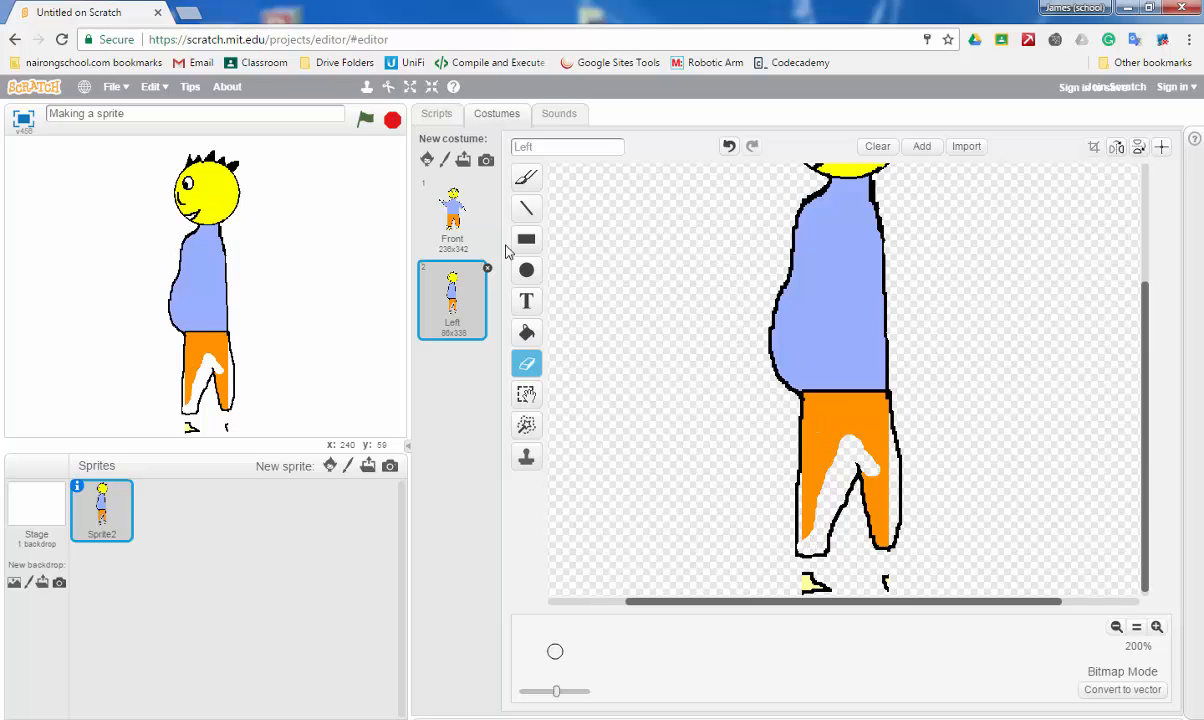
click(527, 332)
click(820, 658)
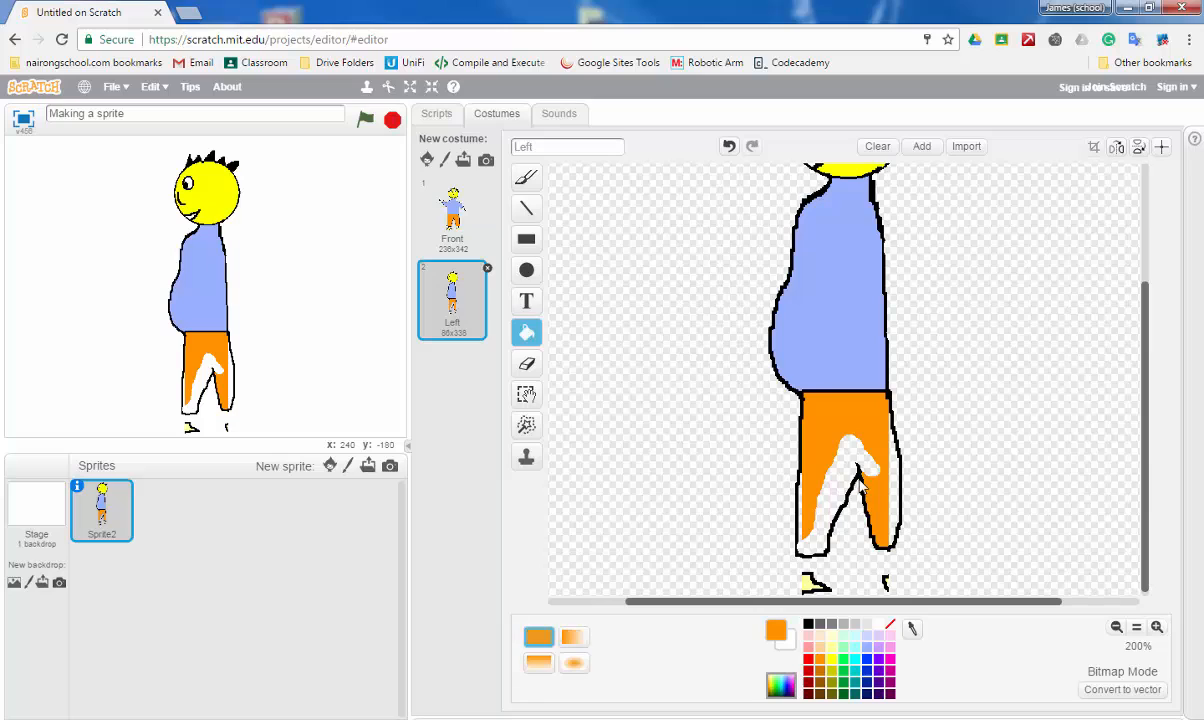
click(811, 462)
click(843, 455)
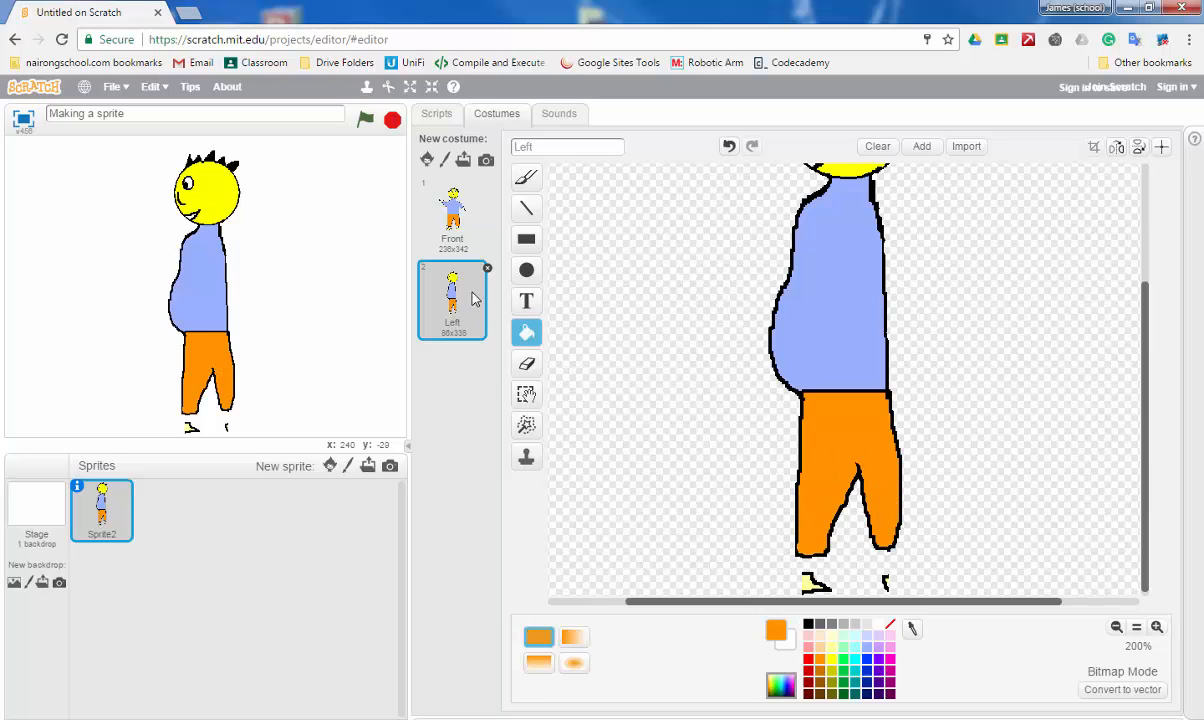
Step: Select and delete the cut-off remains of the old feet below the trousers
click(527, 394)
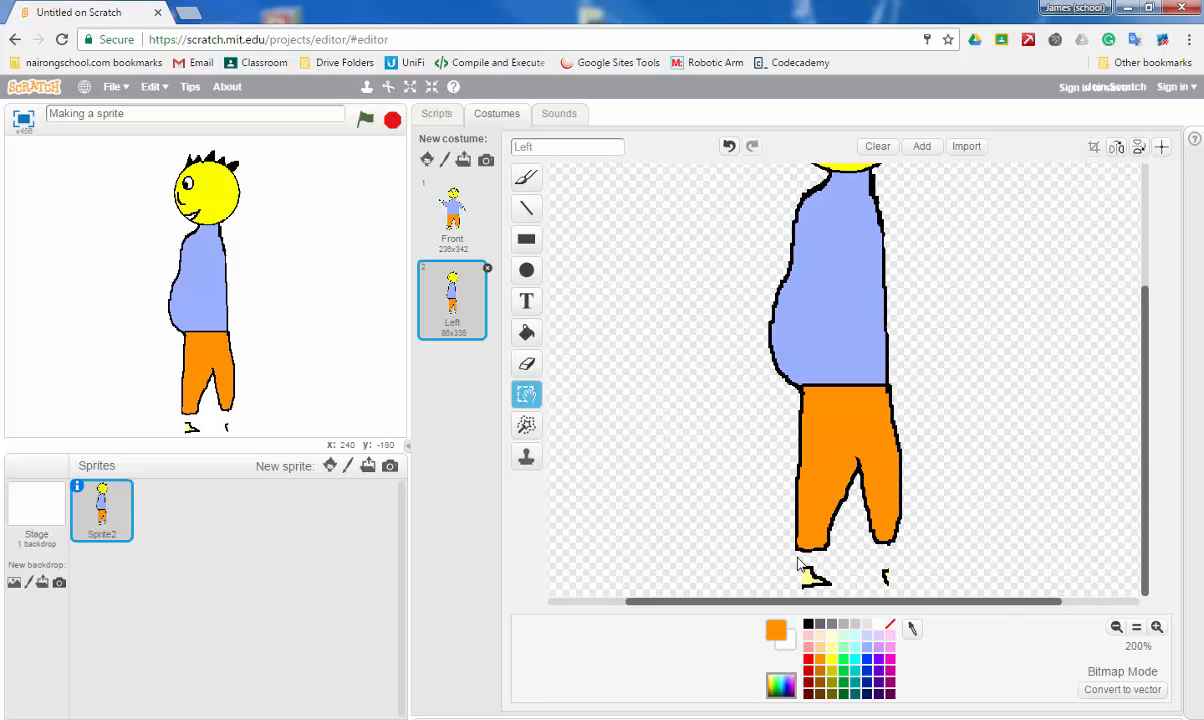
drag(758, 553, 930, 586)
key(Delete)
Step: Brush black outlines of two ankles and side-view feet below the trouser legs
click(527, 176)
click(808, 624)
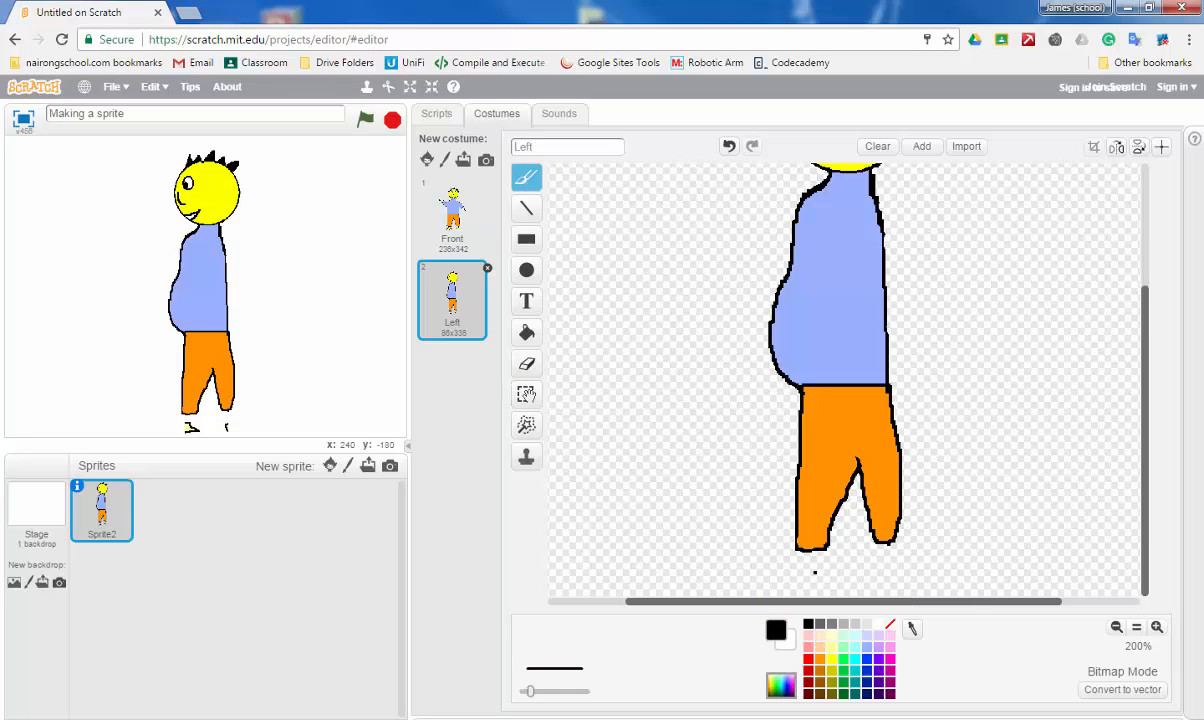
click(807, 556)
drag(803, 562, 780, 577)
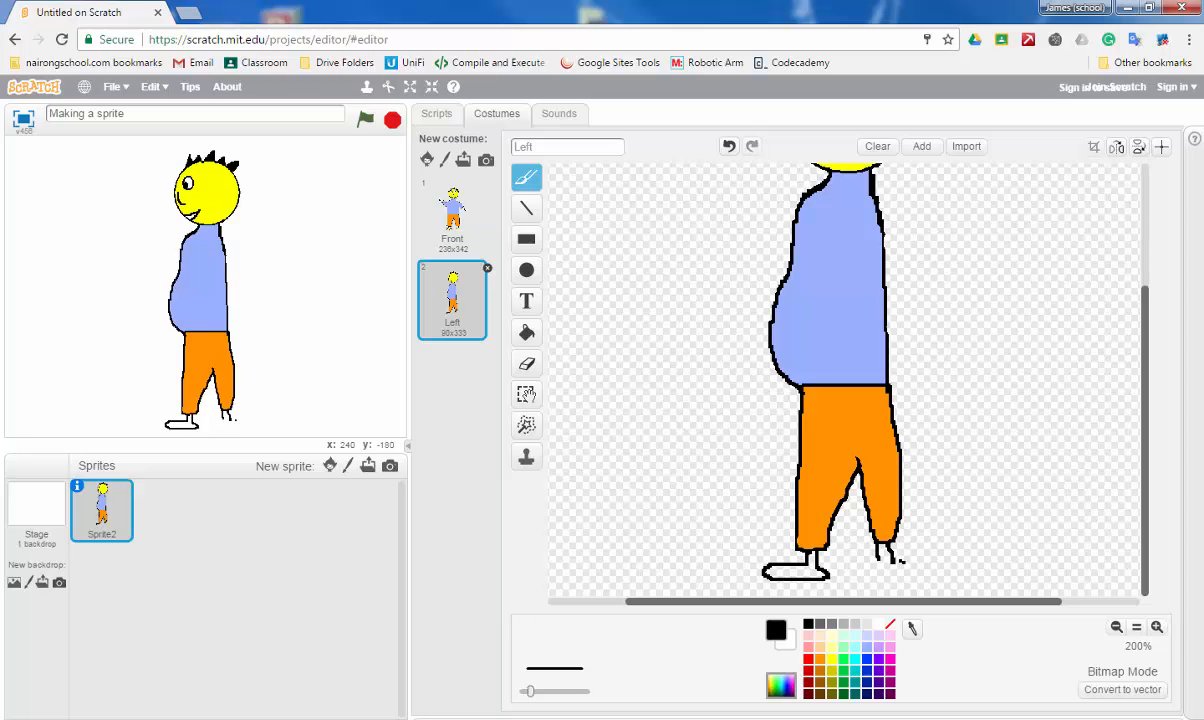
drag(880, 558, 910, 580)
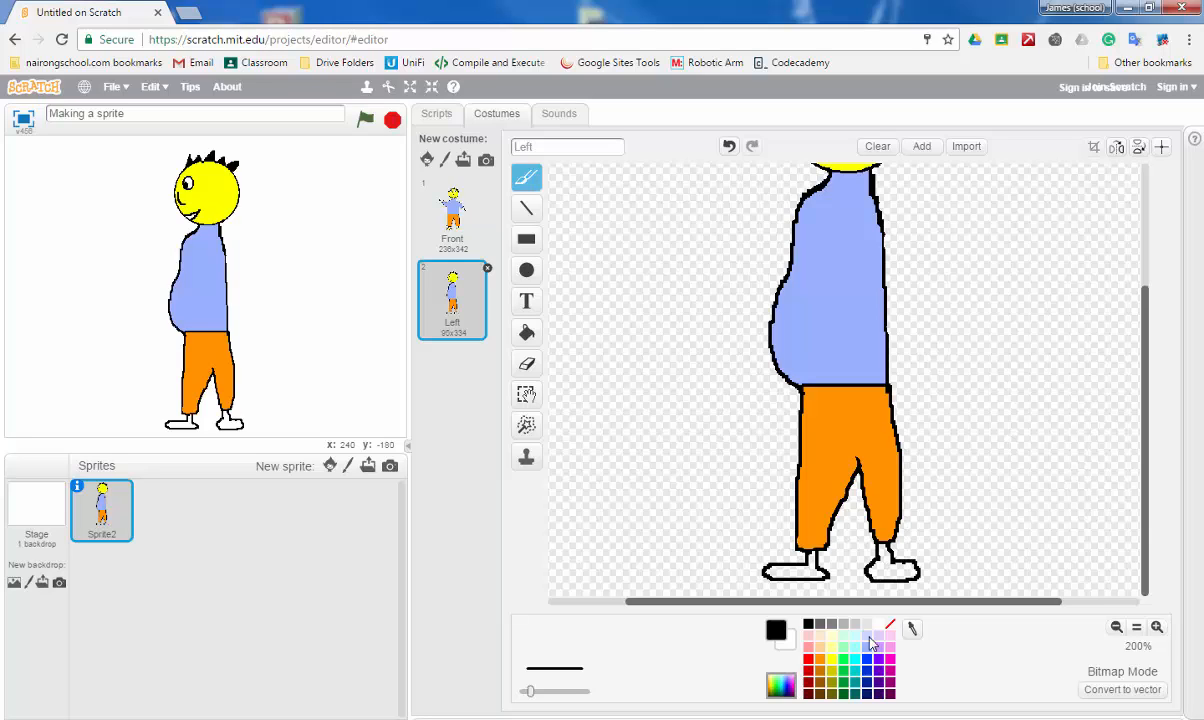
Step: Fill both side-view feet with pale yellow
click(831, 637)
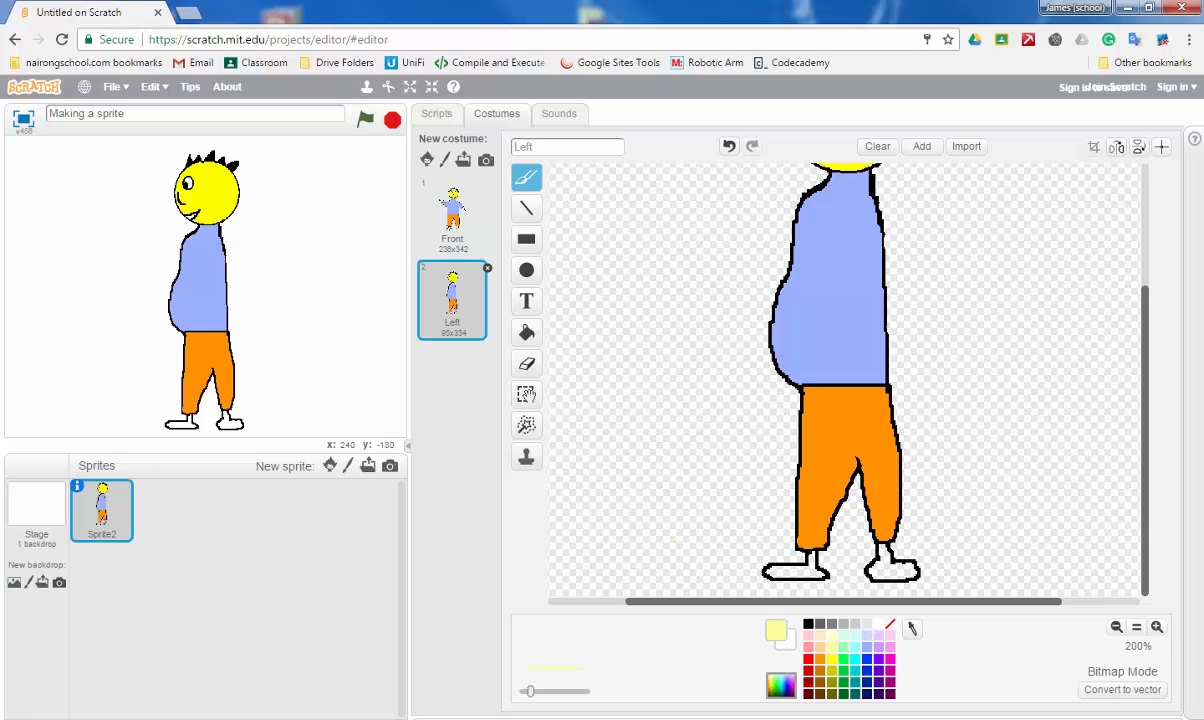
click(526, 332)
click(800, 571)
click(887, 572)
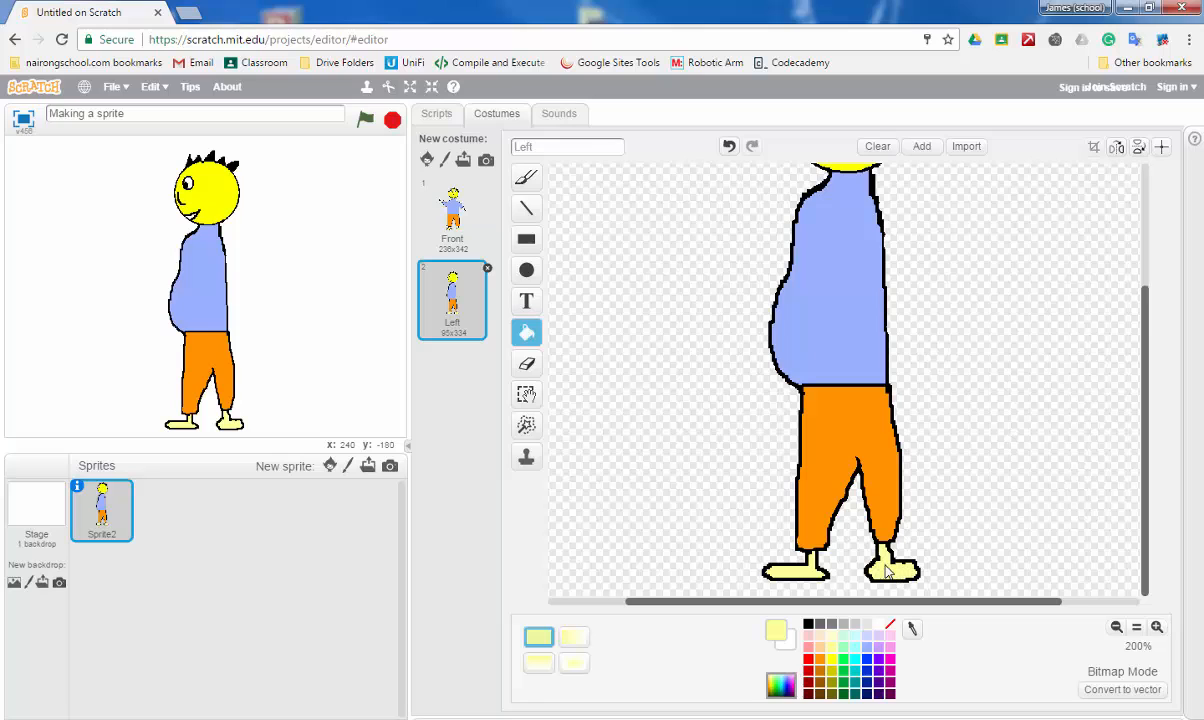
click(1116, 627)
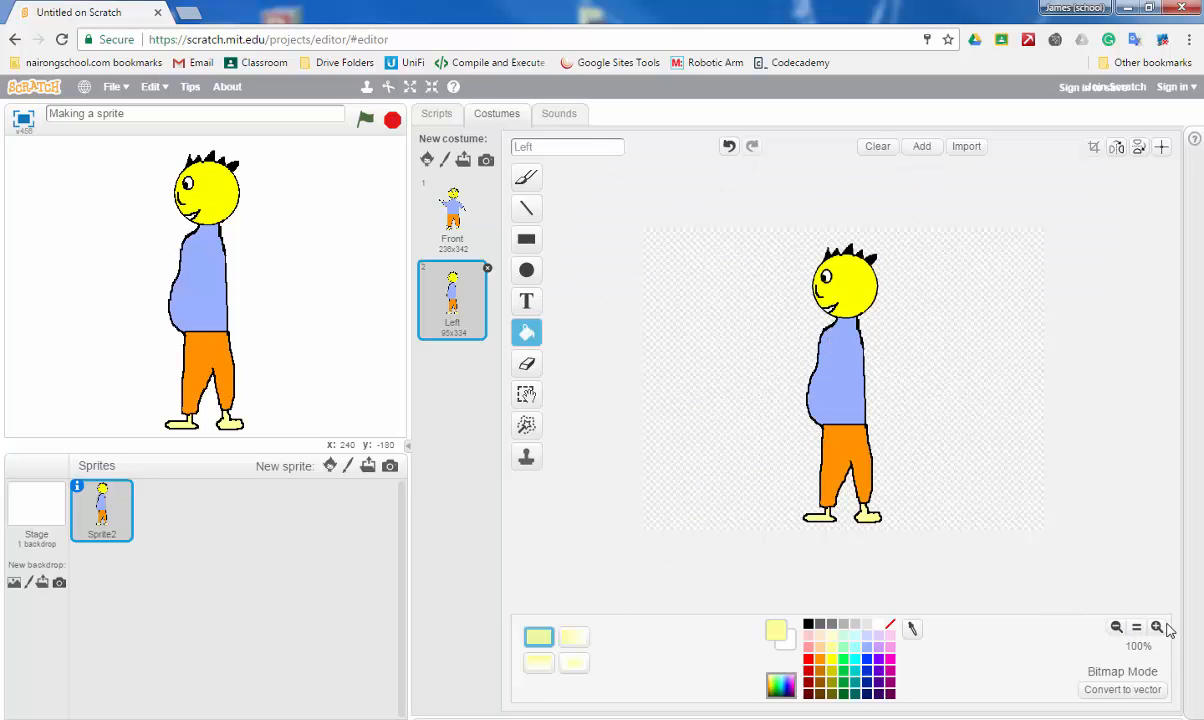
Step: Brush a black sleeve outline reaching forward from the shoulder, ending in a thin hand with fingers
click(526, 176)
click(1157, 627)
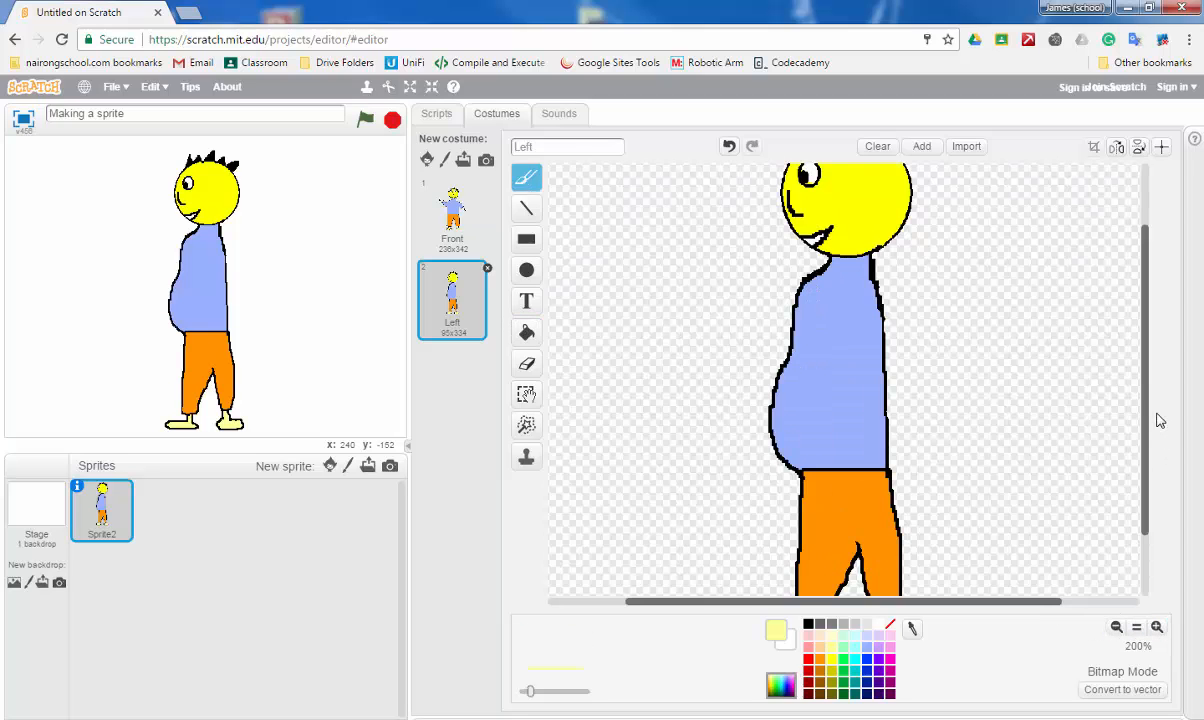
drag(1146, 416, 1147, 382)
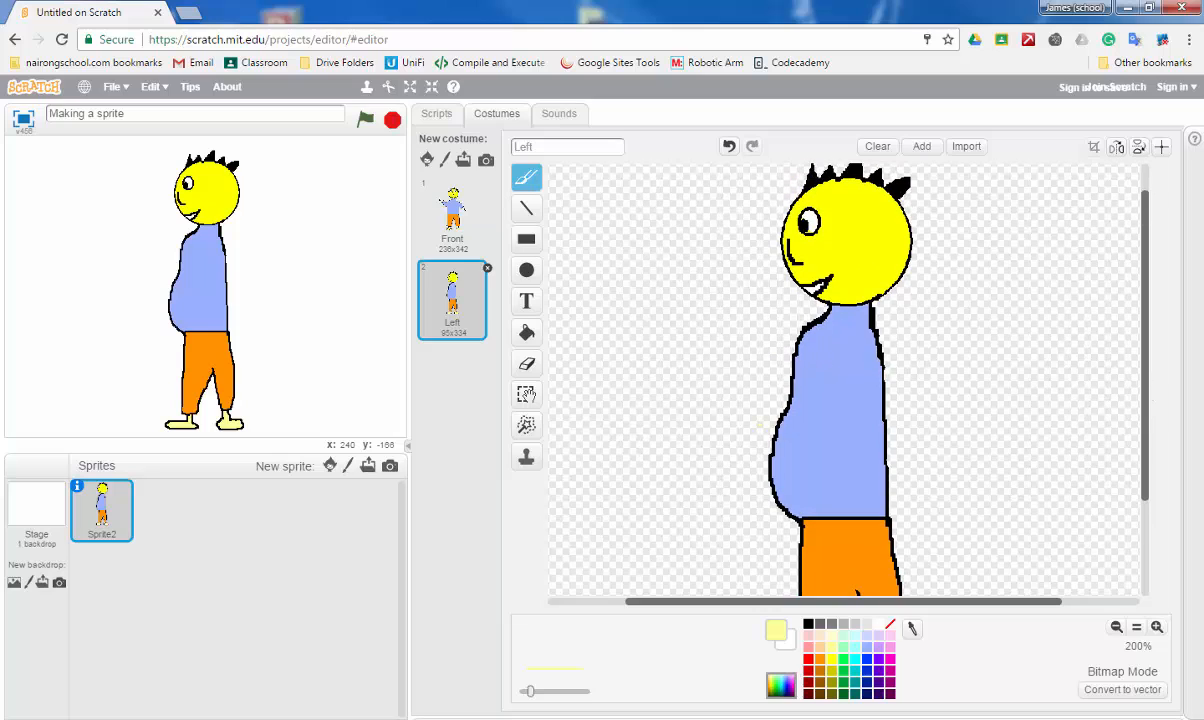
click(808, 624)
mouse_move(831, 343)
mouse_down()
mouse_move(760, 358)
mouse_move(727, 383)
mouse_up()
drag(846, 377, 737, 411)
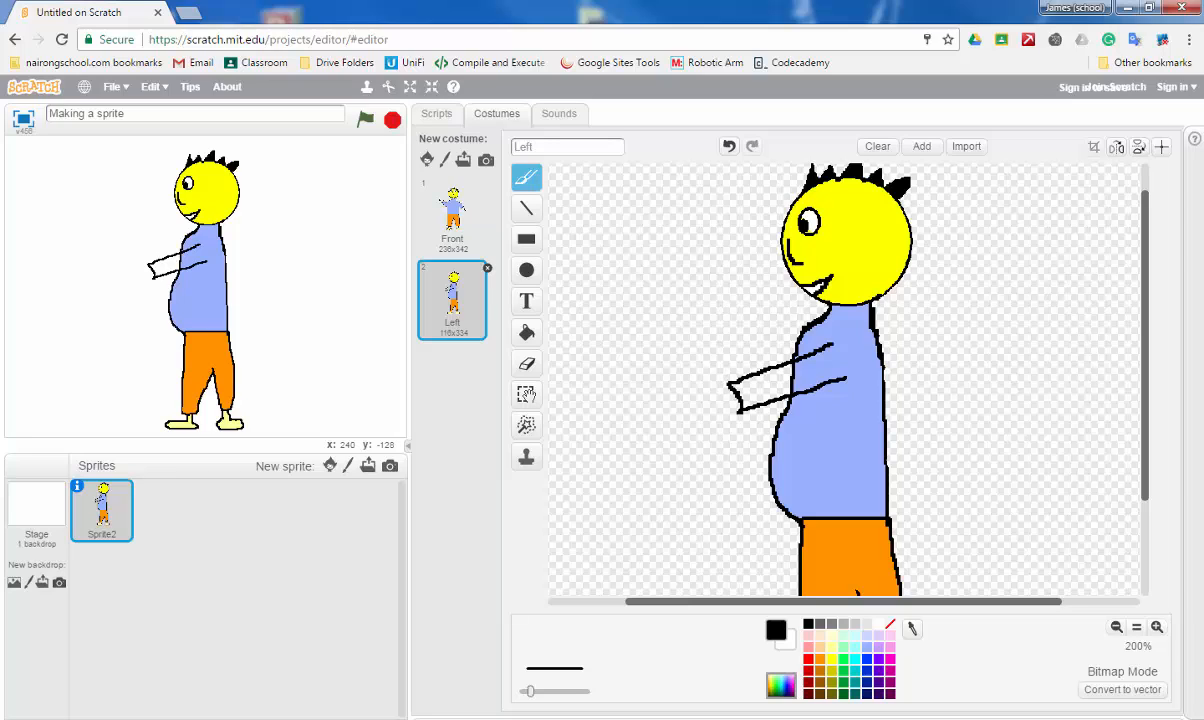
drag(720, 400, 705, 398)
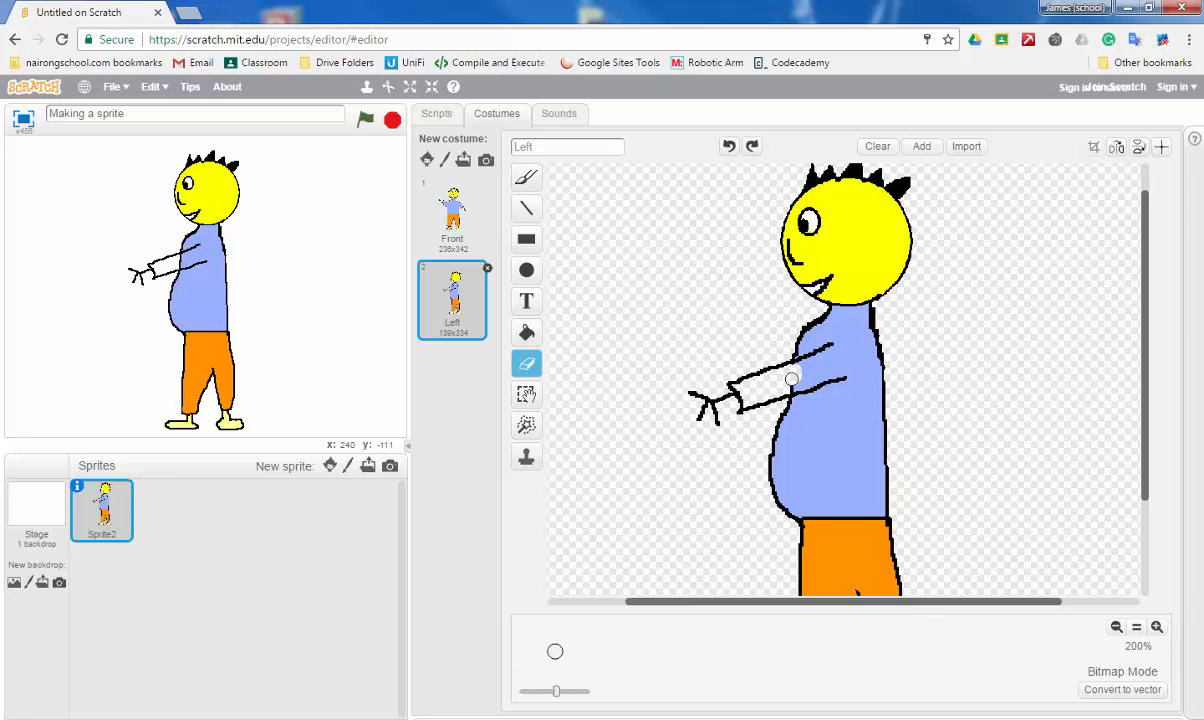
Step: Erase the torso outline crossing the sleeve and fill the sleeve with light blue
click(744, 364)
click(526, 332)
click(776, 396)
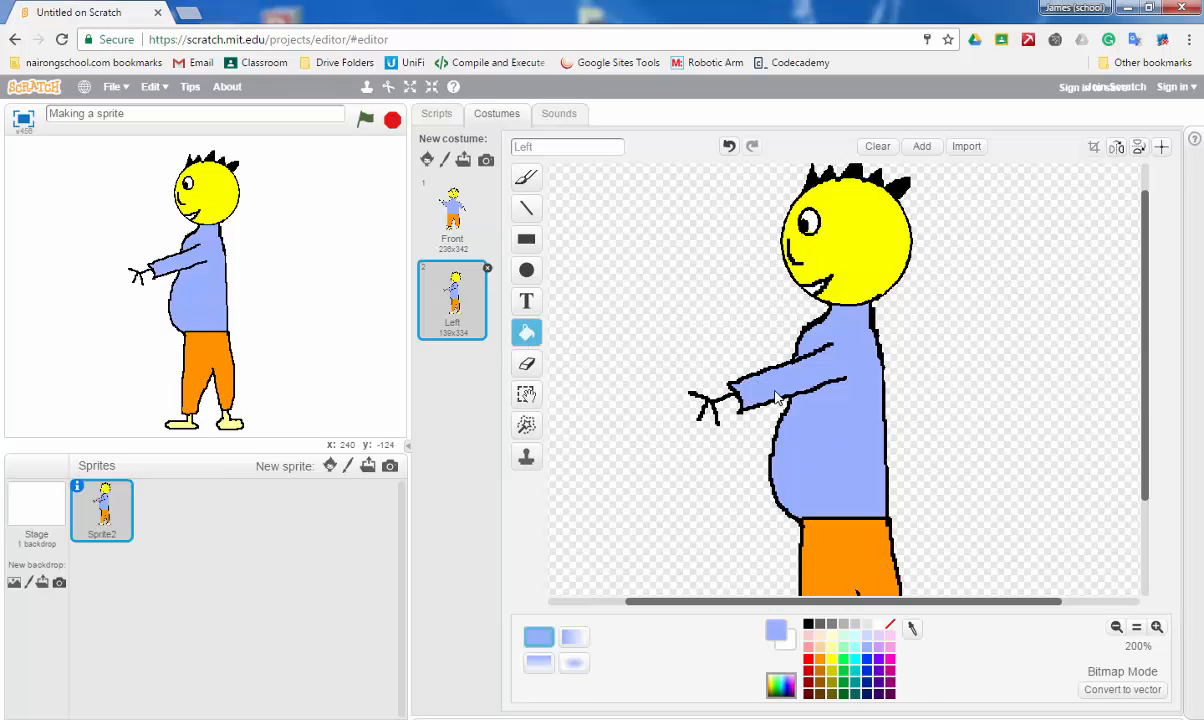
Step: Draw a small black upright ellipse as the ear on the side of the head and fill it with orange
click(526, 270)
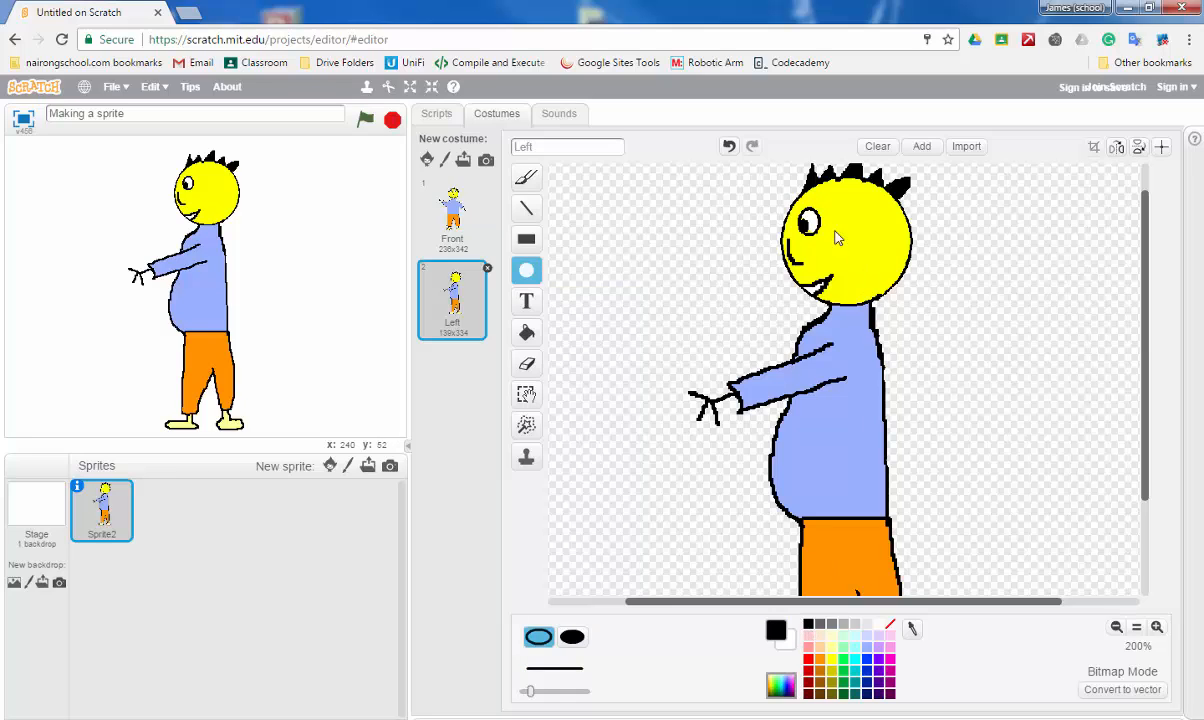
drag(841, 210, 850, 236)
click(822, 665)
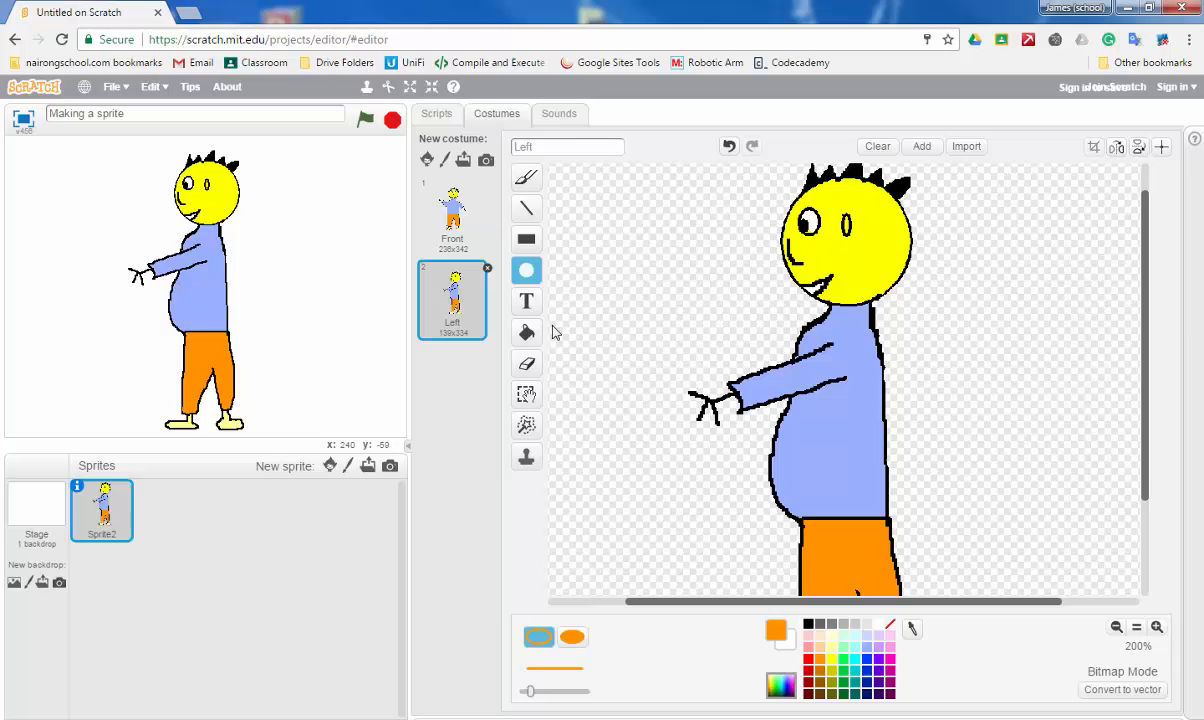
click(526, 332)
click(847, 230)
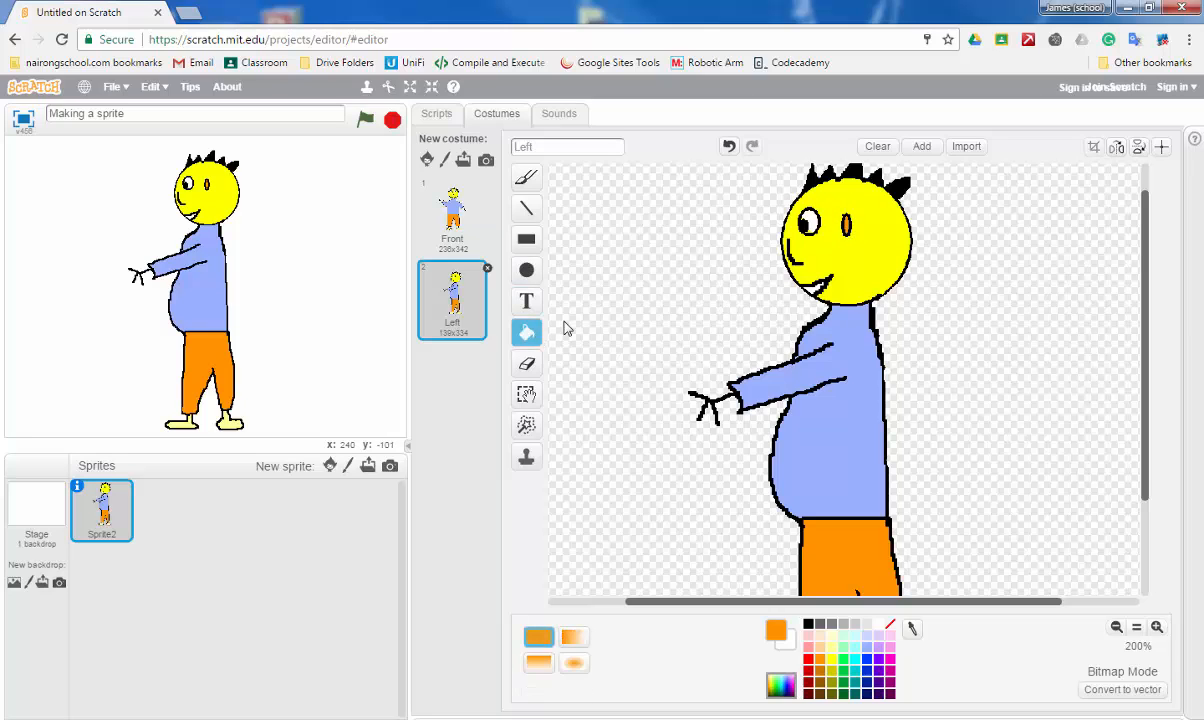
click(1115, 628)
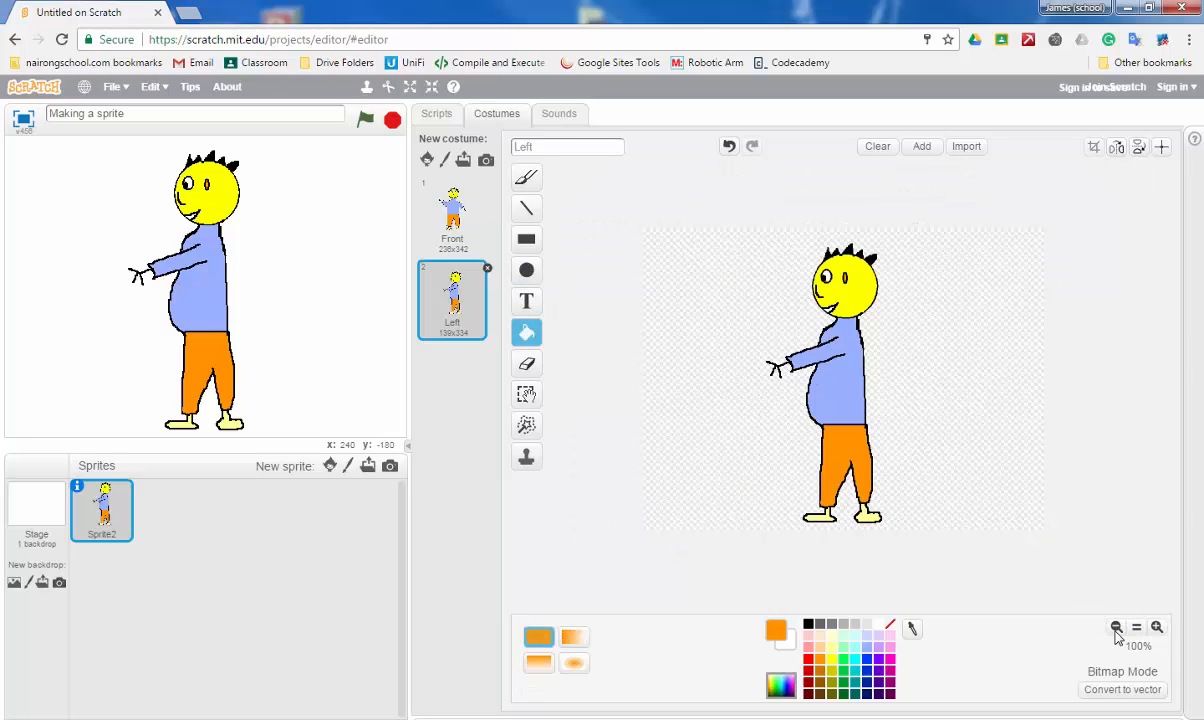
click(440, 190)
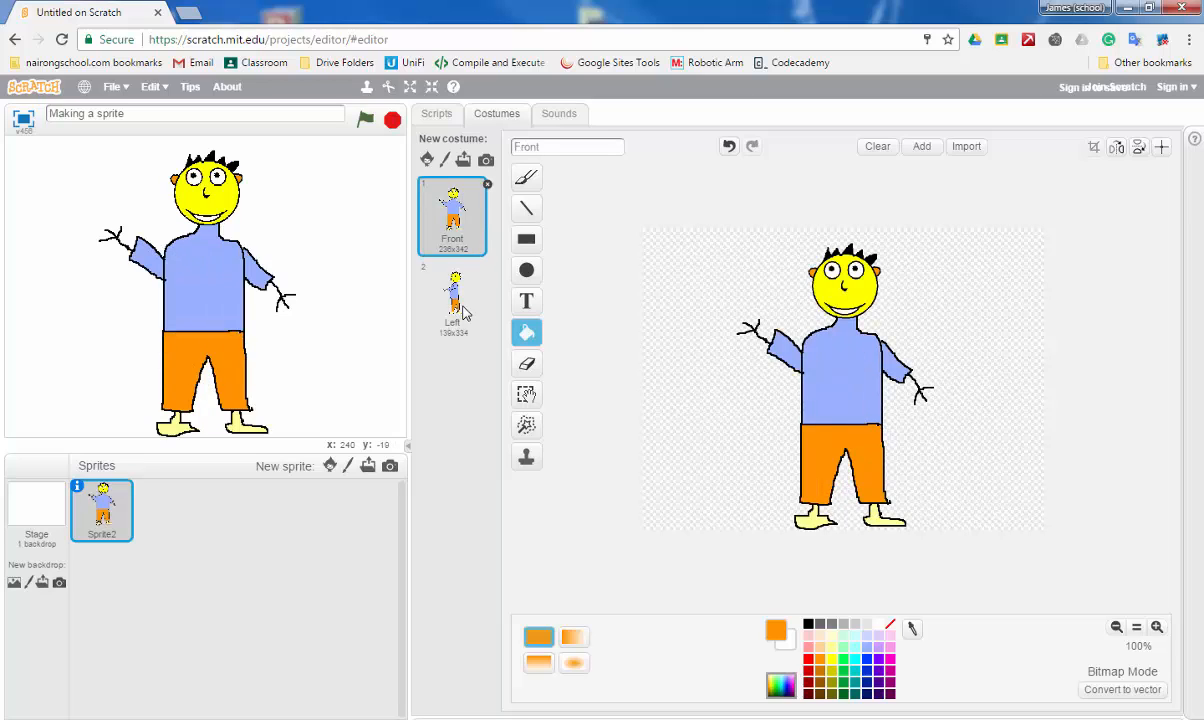
click(423, 287)
click(416, 190)
Step: Duplicate the Left costume and name the copy Right
click(447, 306)
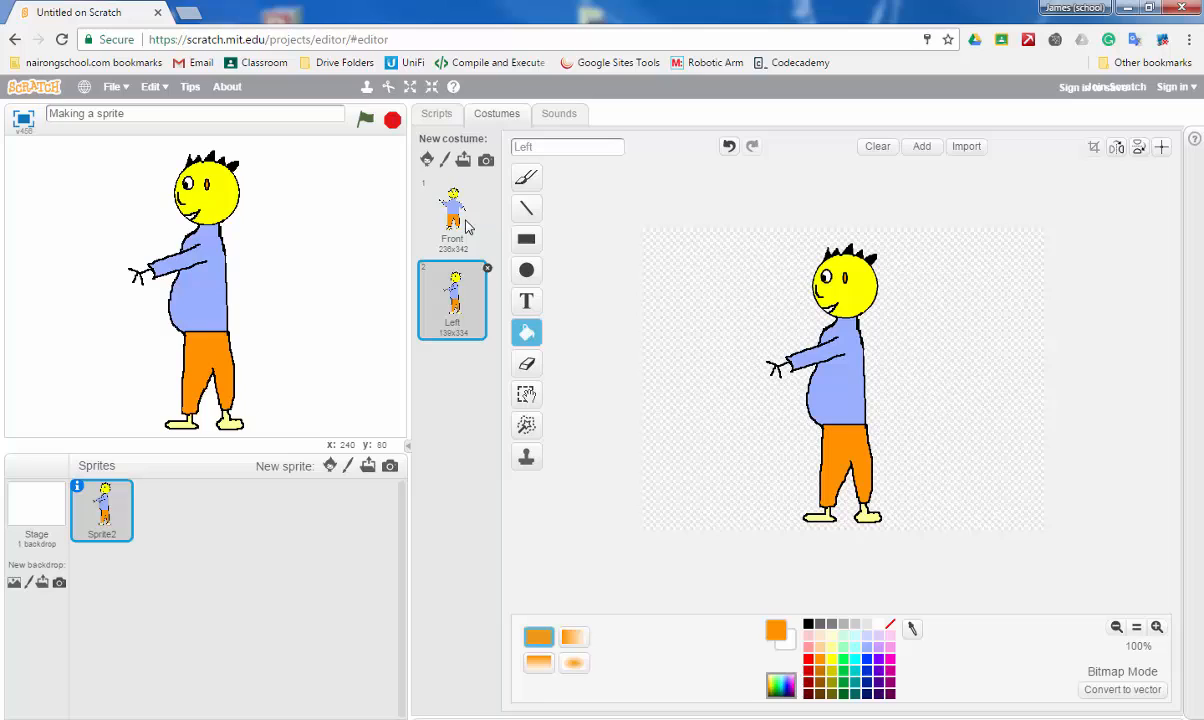
right_click(422, 263)
click(462, 280)
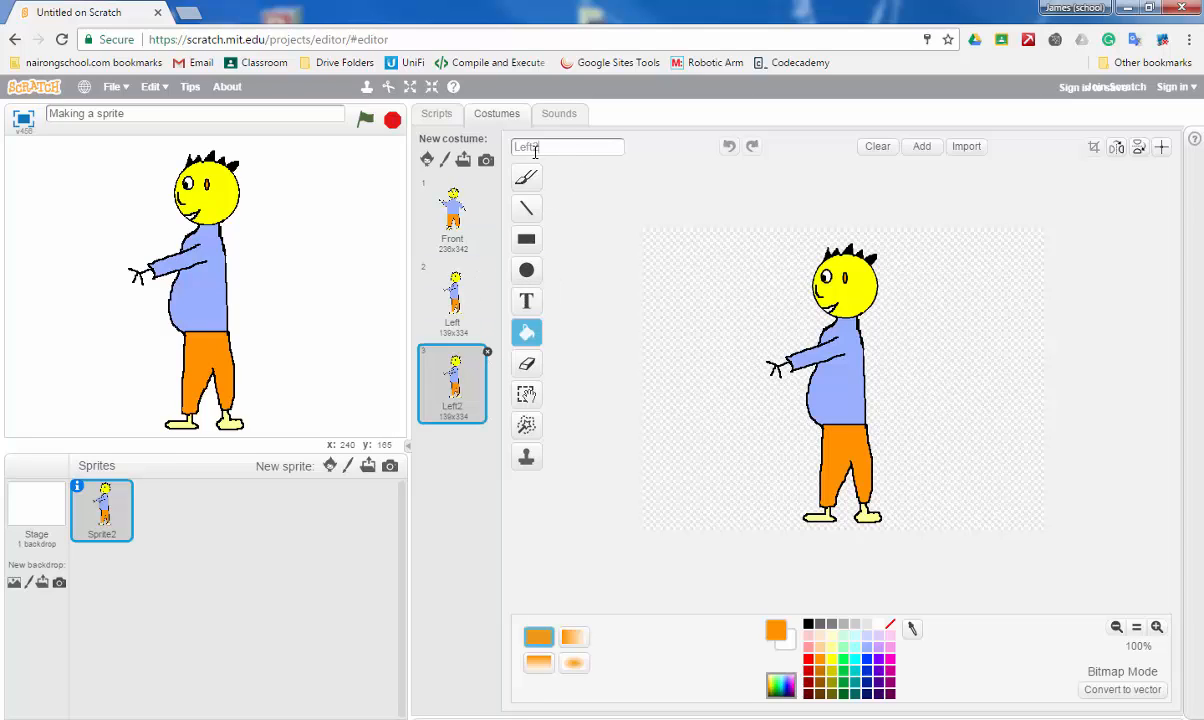
drag(538, 150, 493, 152)
text(Right)
Step: Select the whole figure in the Right costume and flip it left-right
click(526, 393)
drag(748, 232, 933, 529)
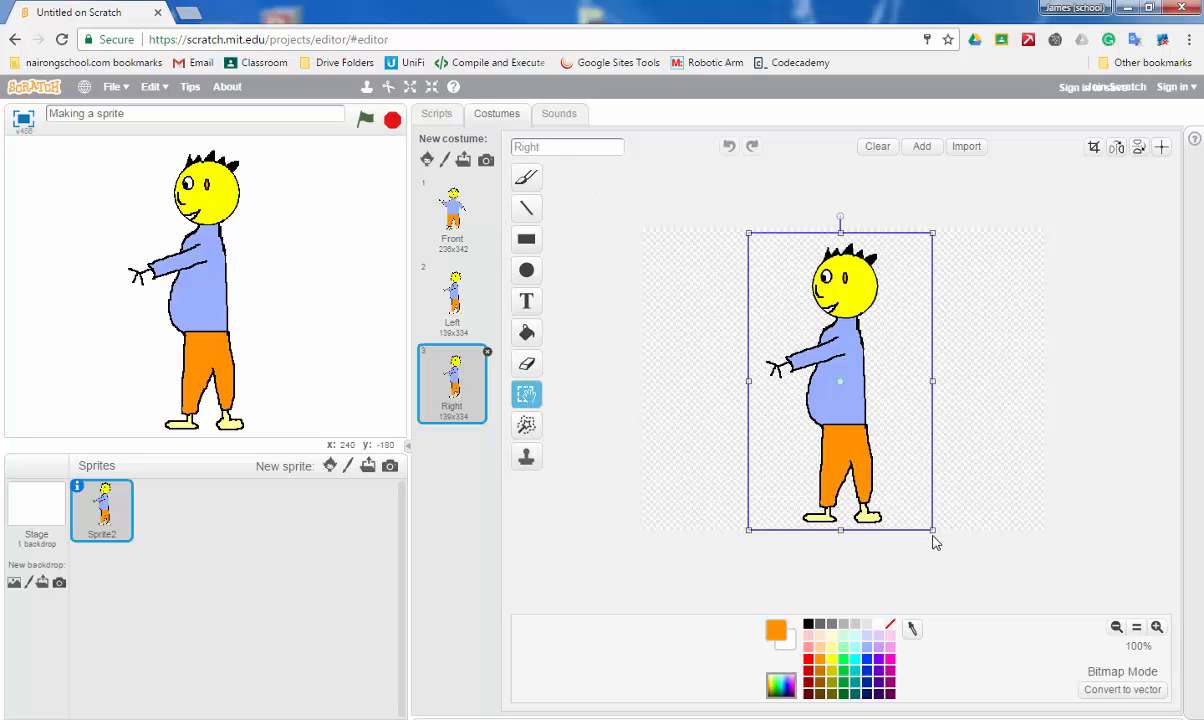
click(1117, 147)
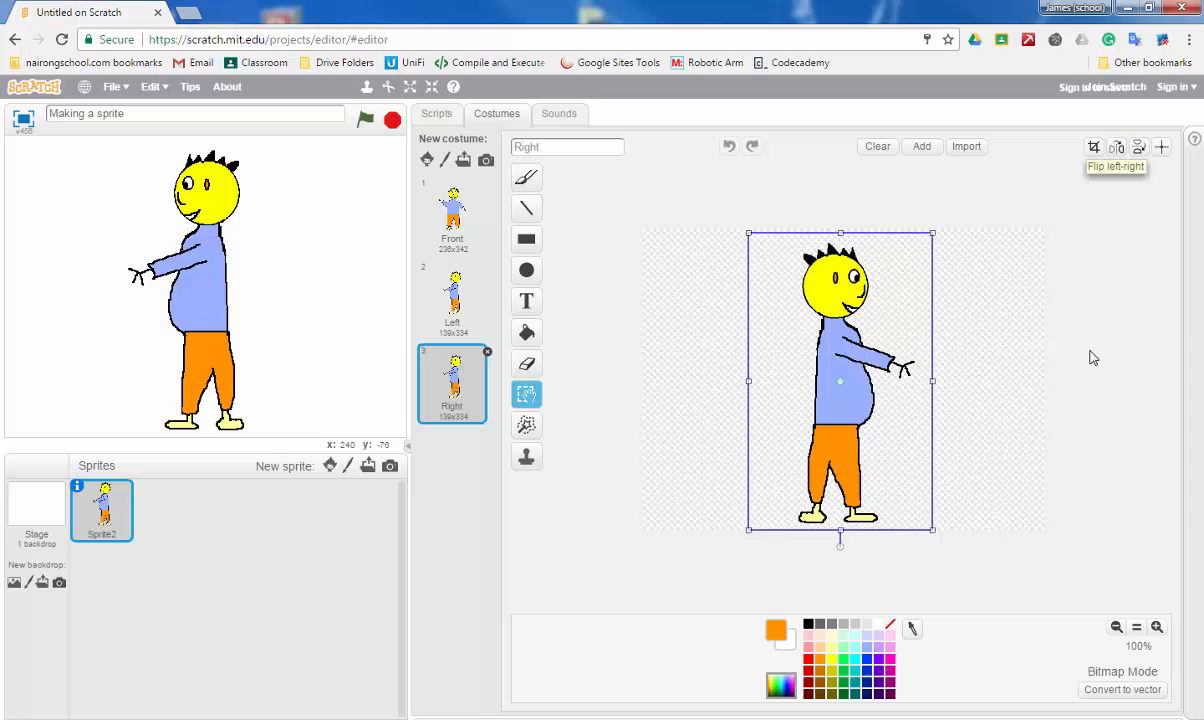
click(960, 358)
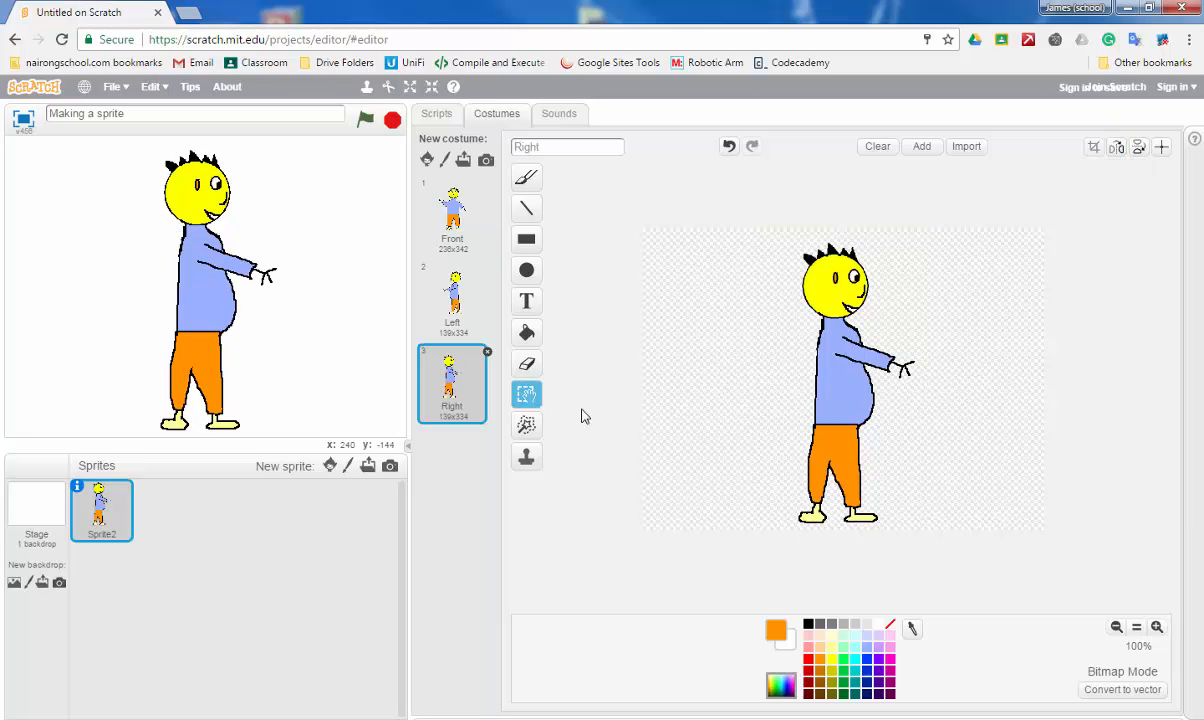
Step: Duplicate the Front costume and name the copy Back
click(450, 212)
right_click(452, 215)
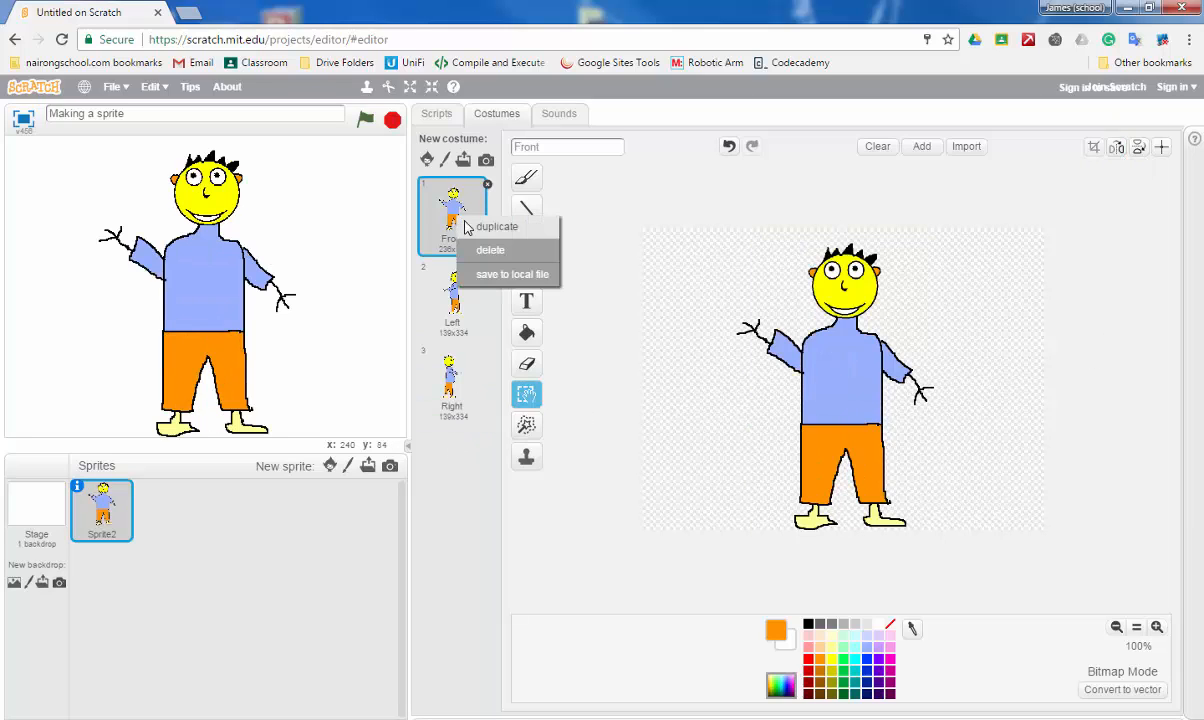
click(485, 226)
click(535, 146)
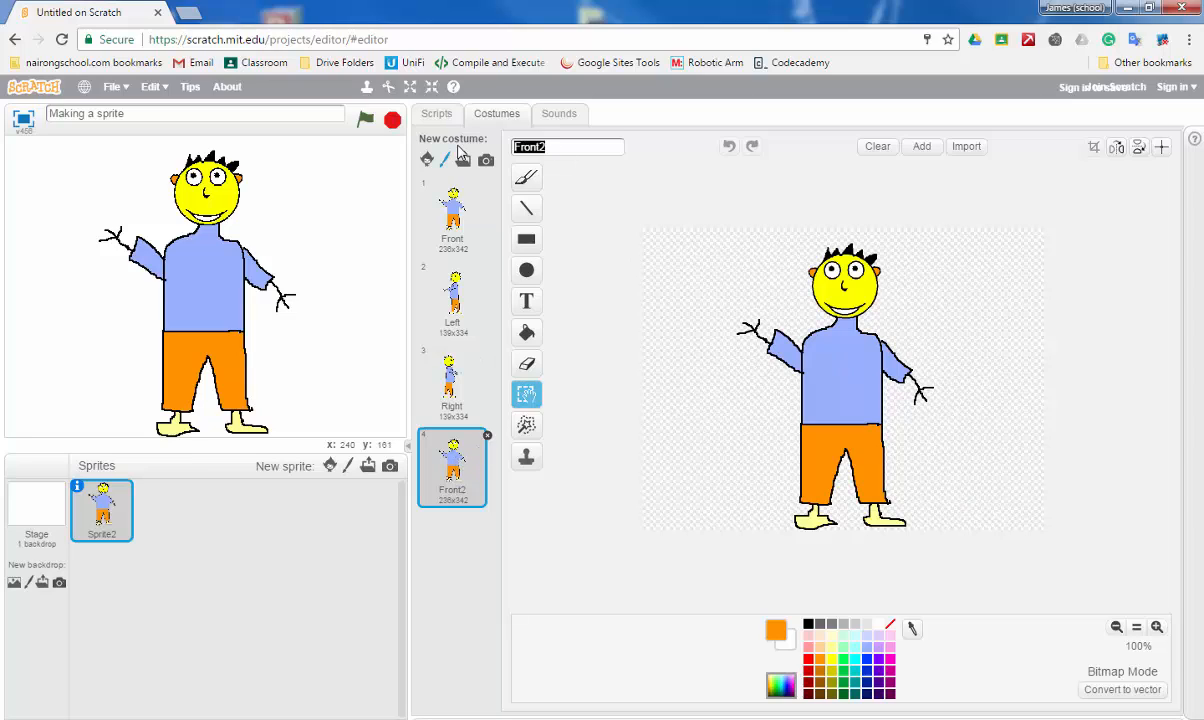
text(Back)
key(Return)
Step: Erase the eyes, nose and mouth from the head in the Back costume
click(1157, 627)
click(1157, 627)
scroll(1100, 300, up, 5)
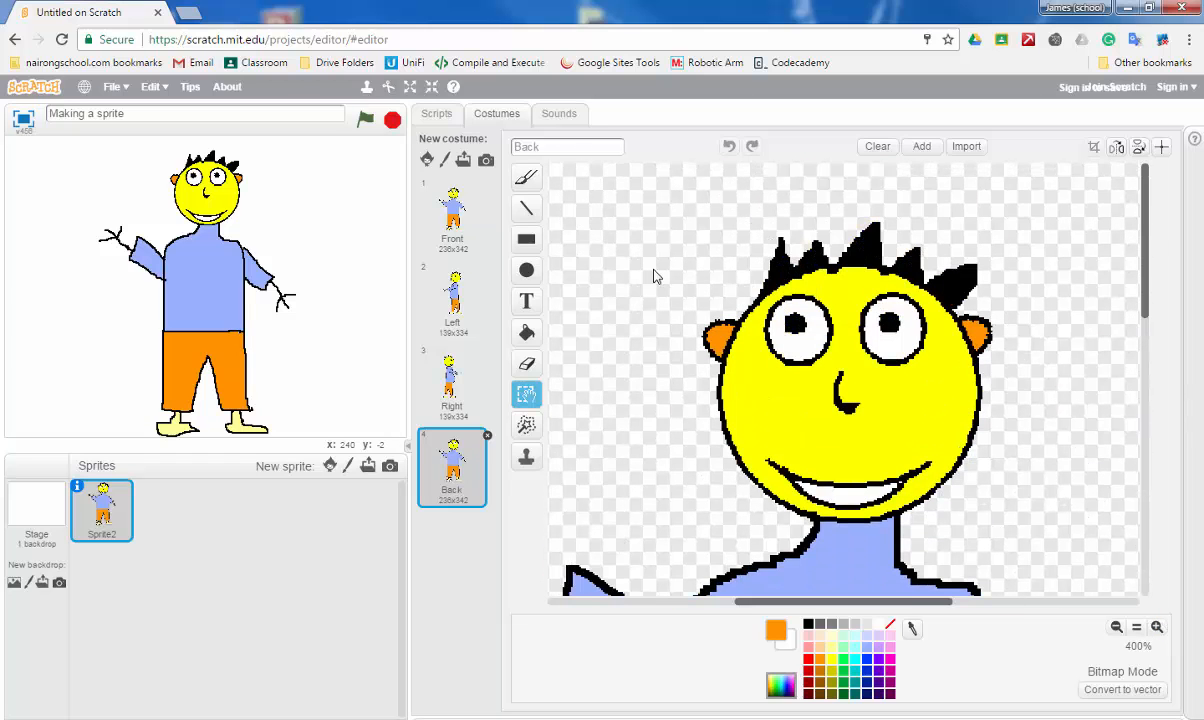
click(527, 362)
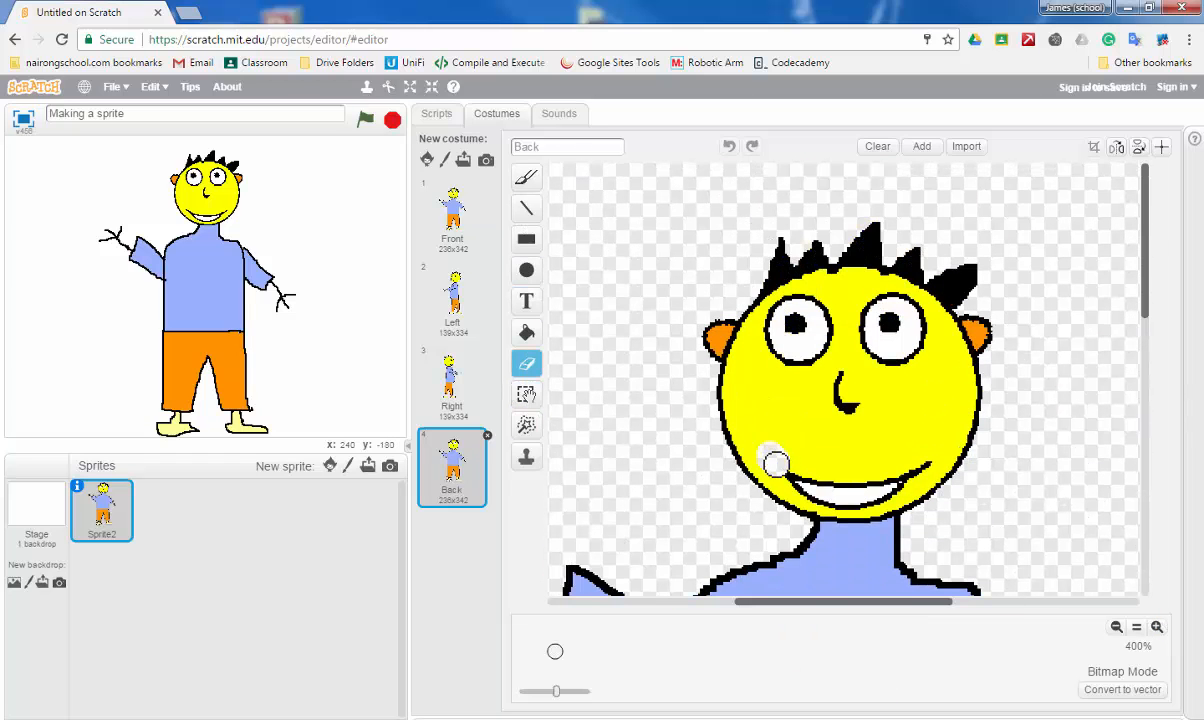
mouse_move(765, 460)
mouse_down()
mouse_move(903, 485)
mouse_move(898, 465)
mouse_move(812, 457)
mouse_move(849, 398)
mouse_move(922, 350)
mouse_move(903, 301)
mouse_move(887, 304)
mouse_move(884, 341)
mouse_move(843, 368)
mouse_move(770, 305)
mouse_move(745, 320)
mouse_move(780, 345)
mouse_move(766, 322)
mouse_move(825, 314)
mouse_move(765, 312)
mouse_up()
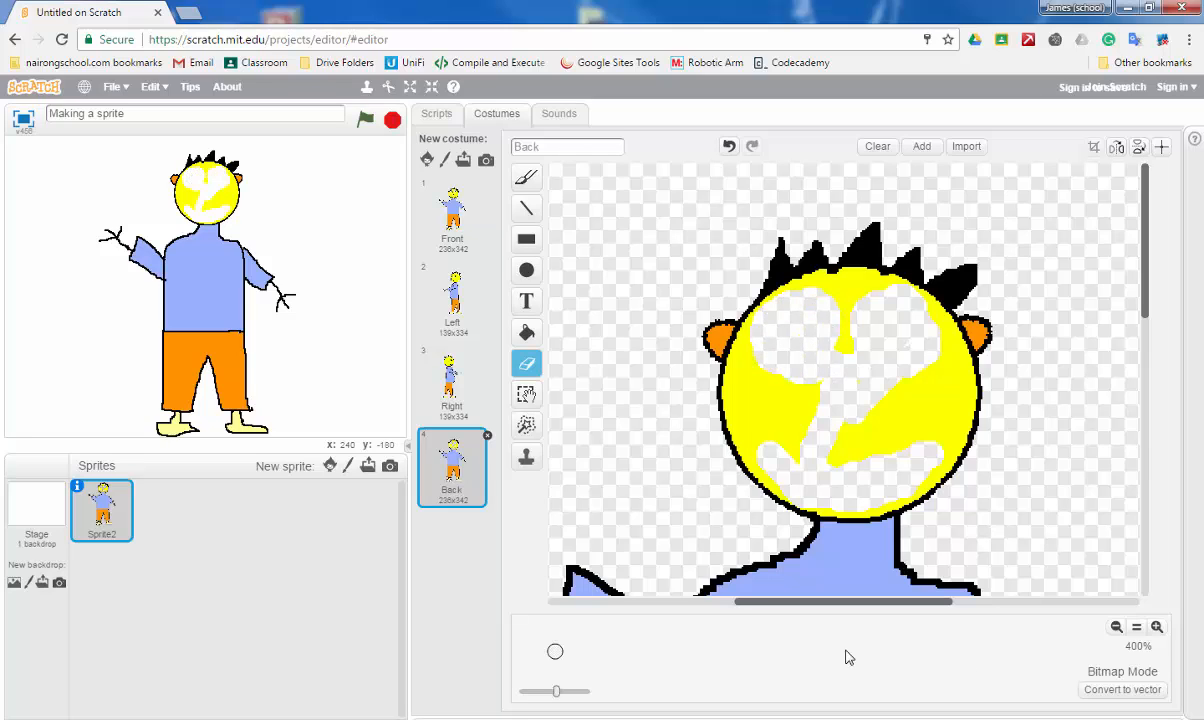
Step: Fill the erased patches of the head in the Back costume with solid yellow
click(527, 332)
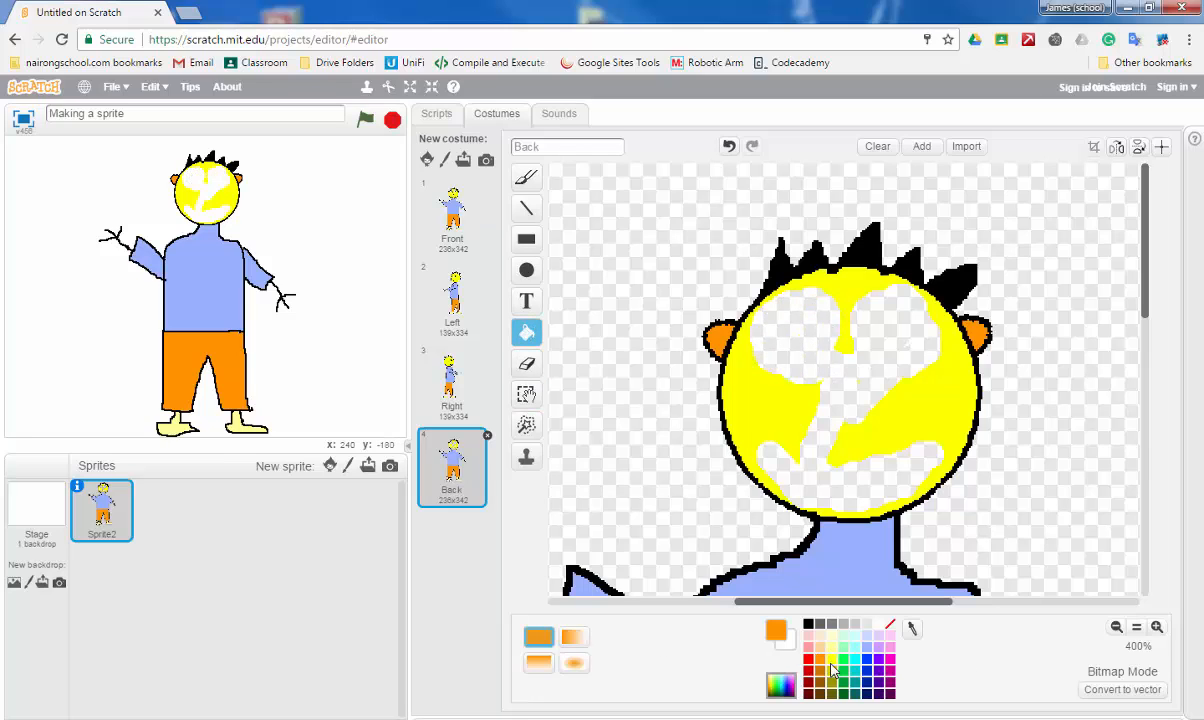
click(831, 659)
click(775, 420)
click(853, 407)
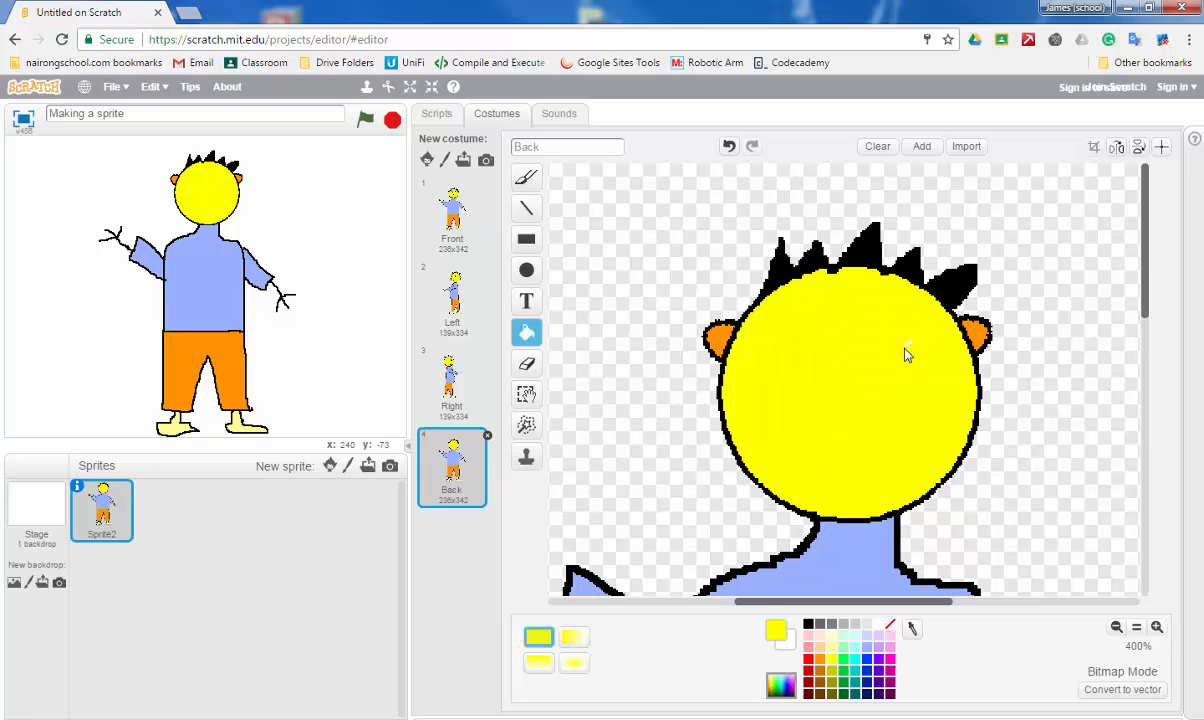
Step: Draw a flat black ellipse across the top of the head and fill the area up to the hair spikes with black
click(527, 179)
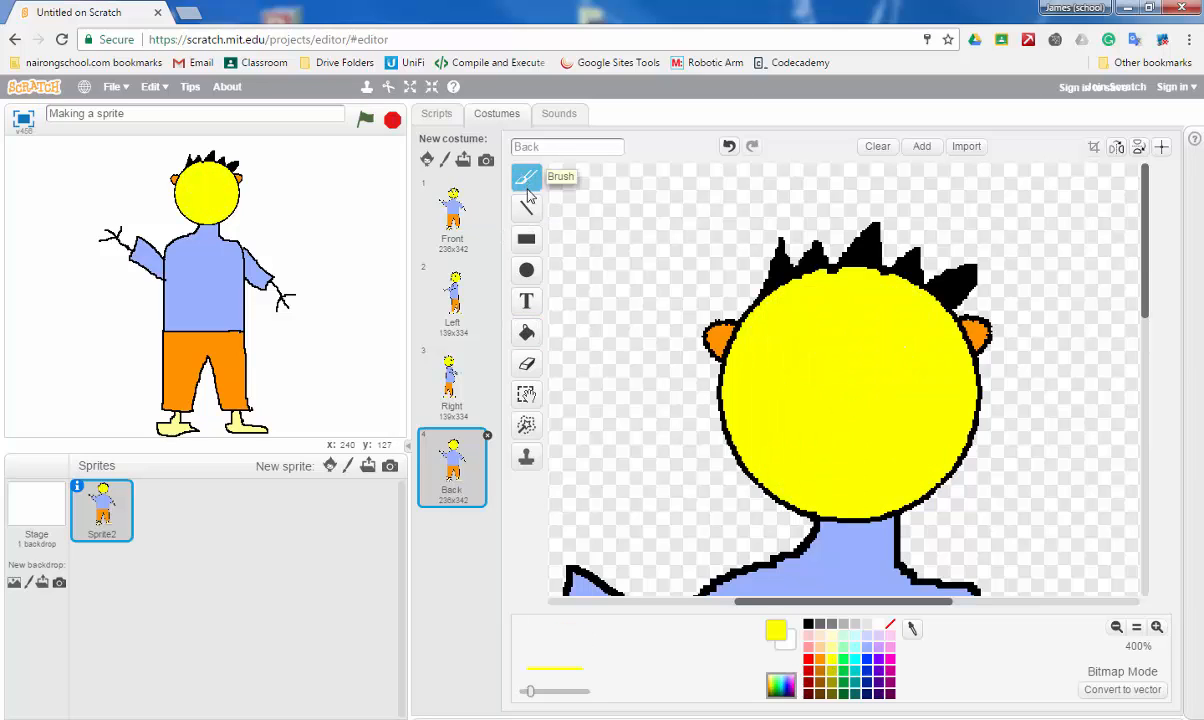
click(808, 624)
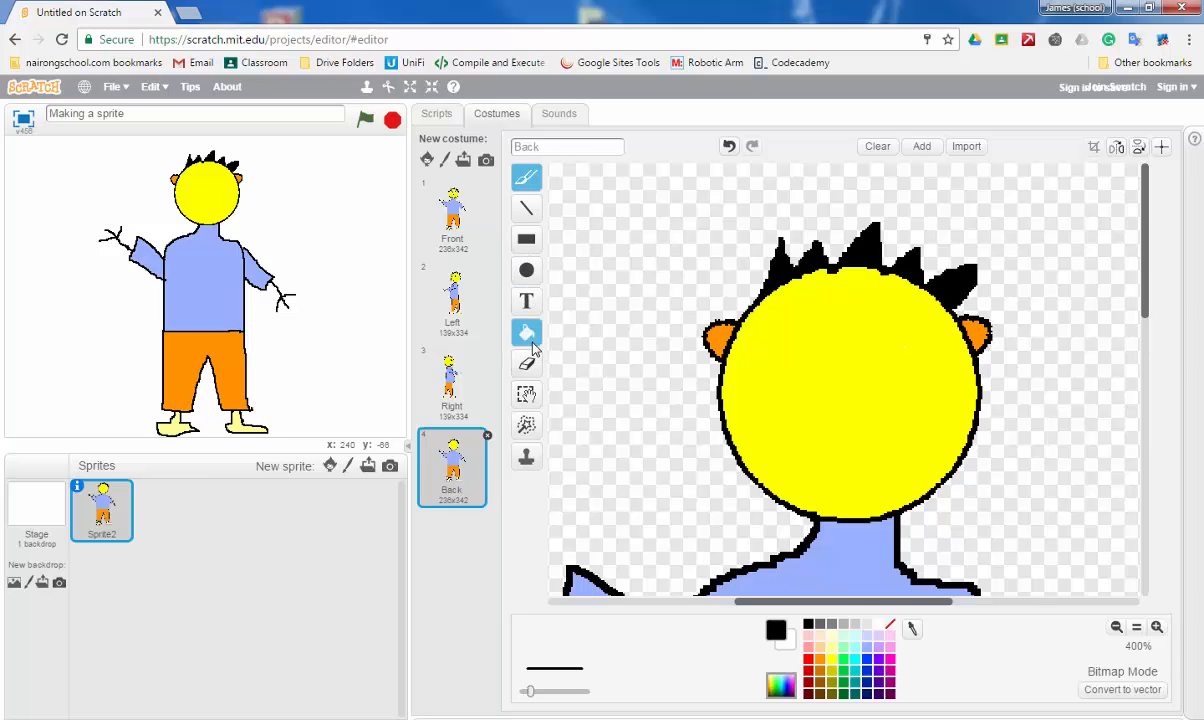
click(527, 270)
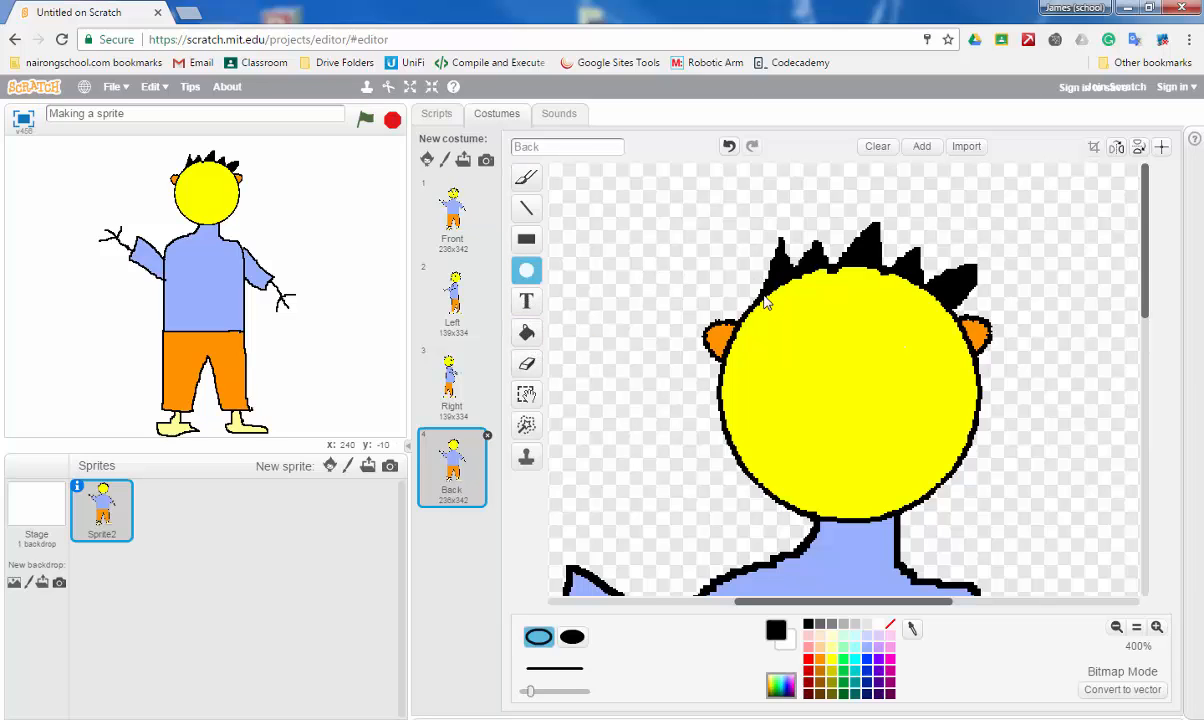
drag(764, 300, 948, 336)
mouse_move(758, 290)
mouse_down()
mouse_move(706, 272)
mouse_move(749, 272)
mouse_up()
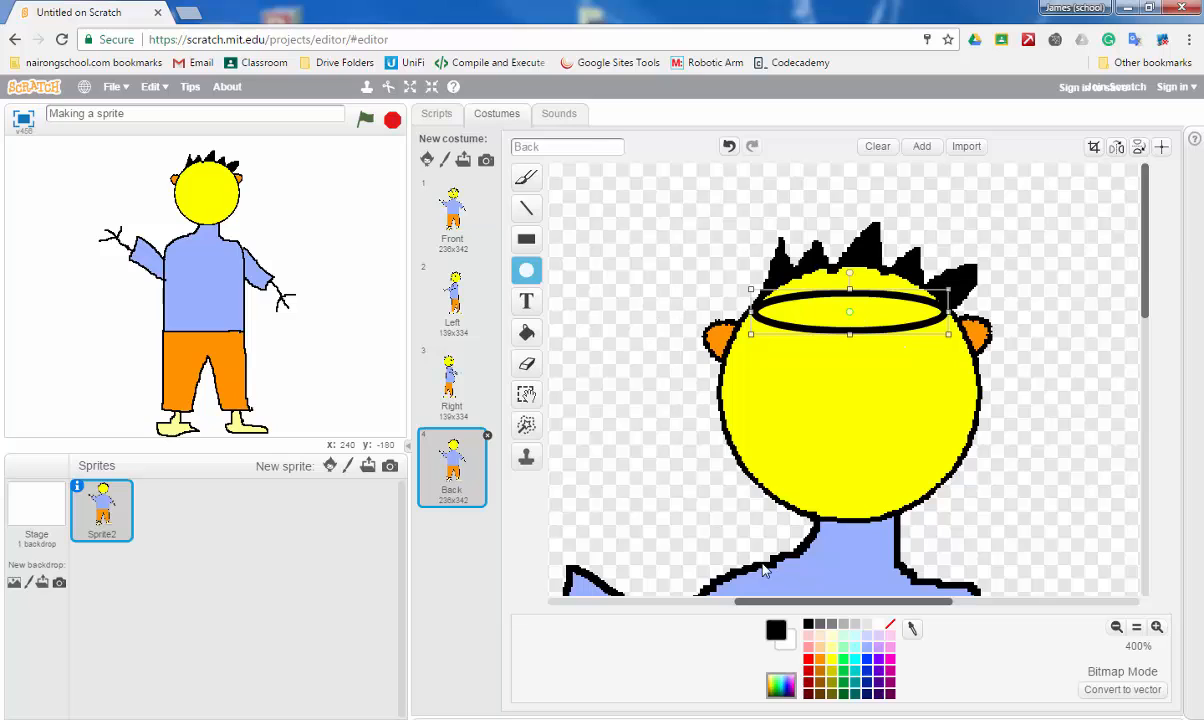
click(526, 332)
click(800, 300)
key(ctrl+z)
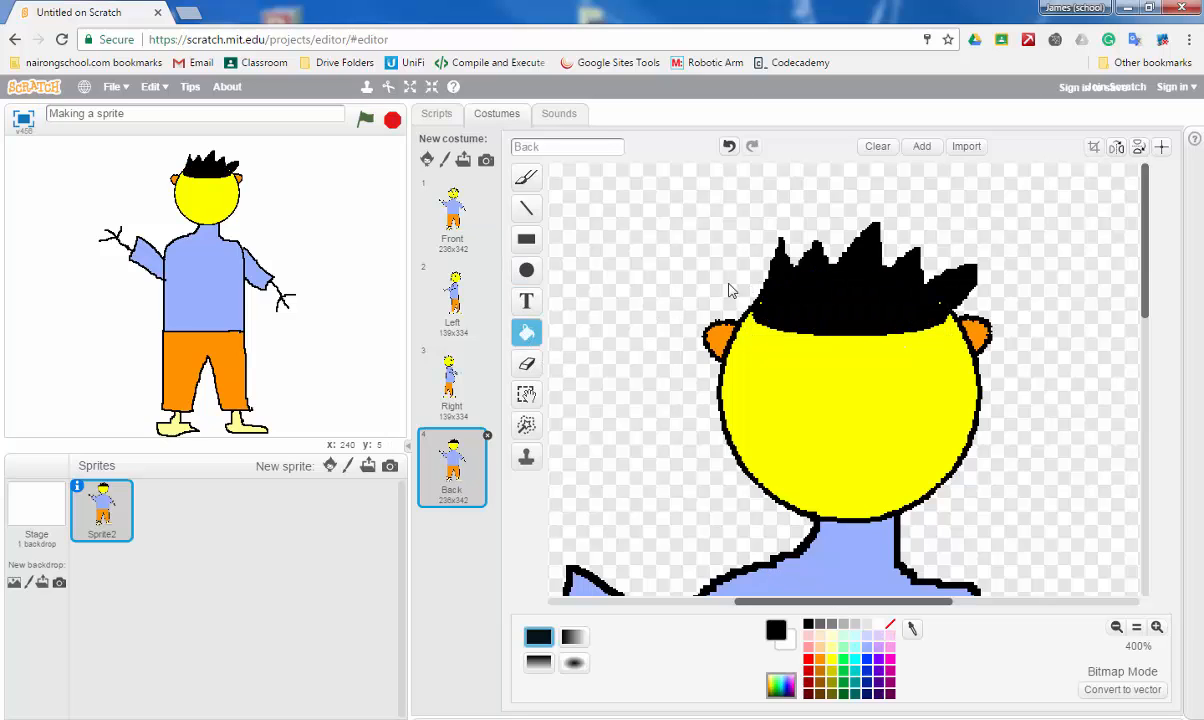
click(526, 176)
Step: Select the lowered arm on the figure's right-hand side and move it to the empty area below the raised arm
click(1117, 627)
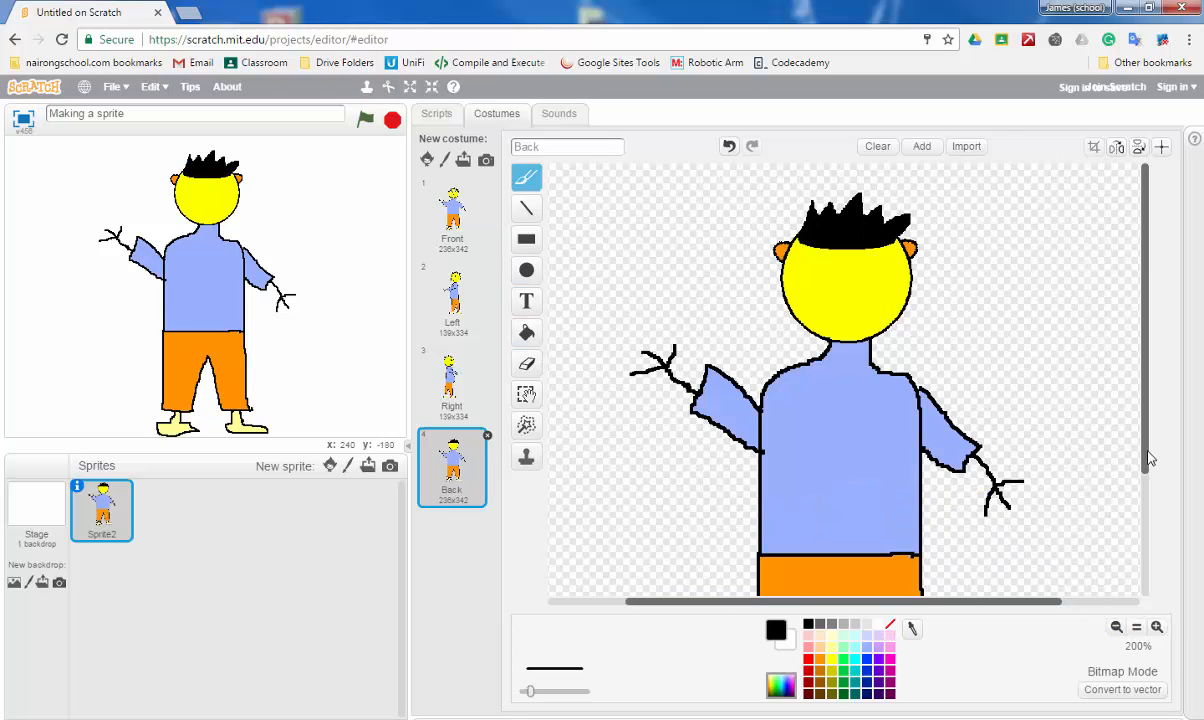
scroll(1049, 551, down, 2)
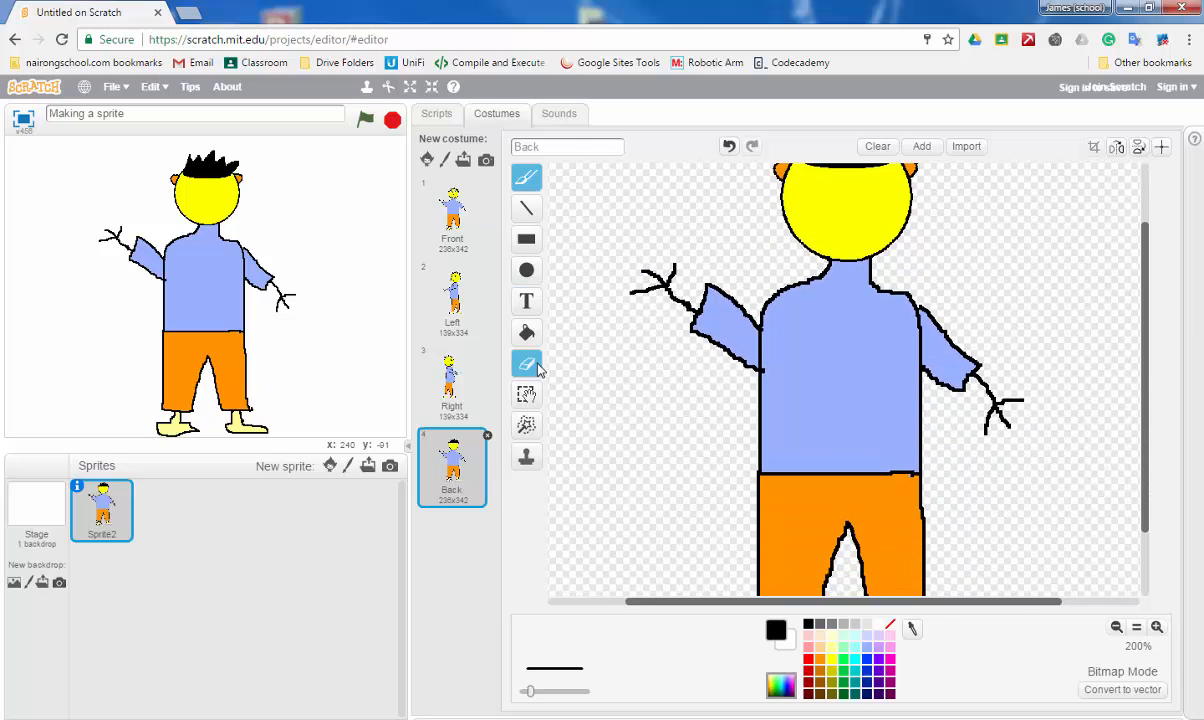
click(526, 394)
drag(918, 285, 1044, 455)
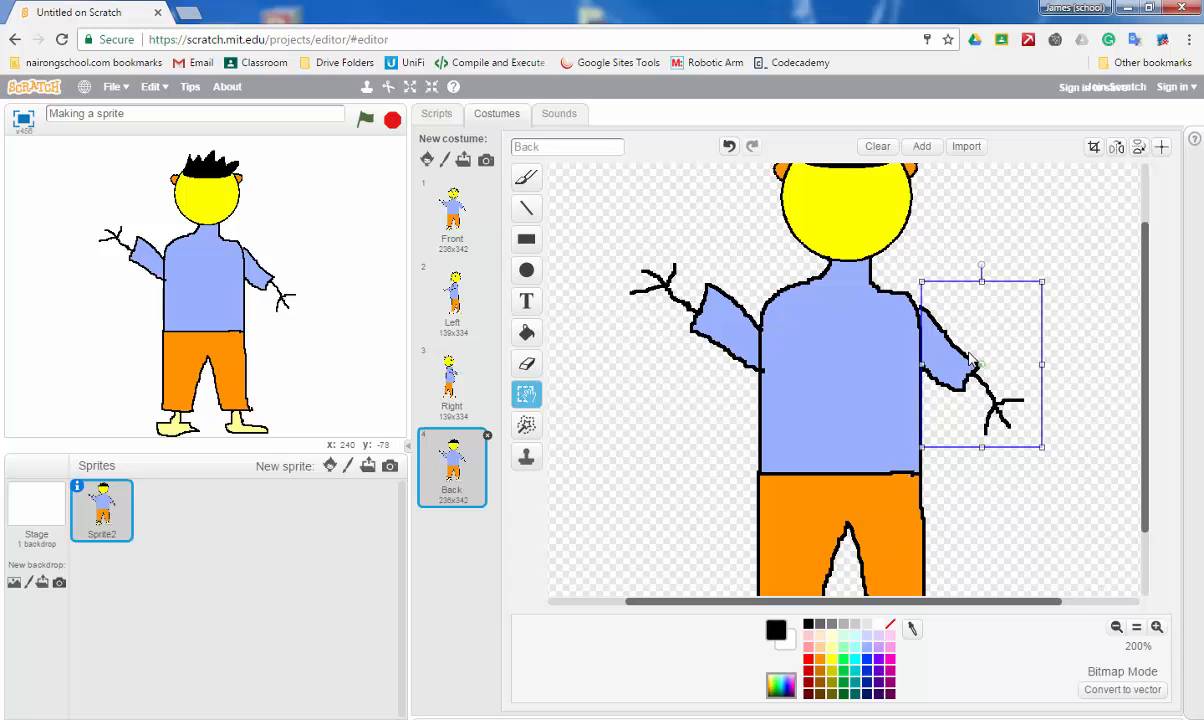
drag(970, 362, 640, 462)
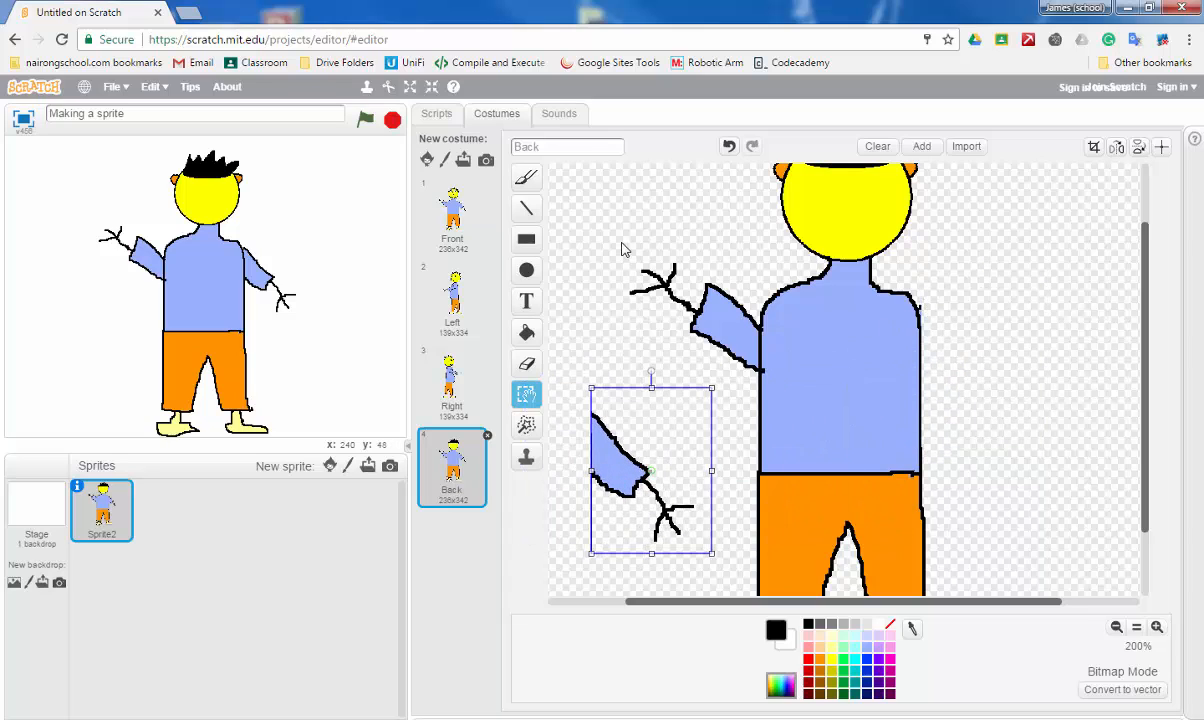
Step: Move the raised arm to the opposite side, rotate it 180 degrees so it points down, and attach it to the shoulder
drag(621, 244, 758, 391)
drag(713, 300, 1040, 320)
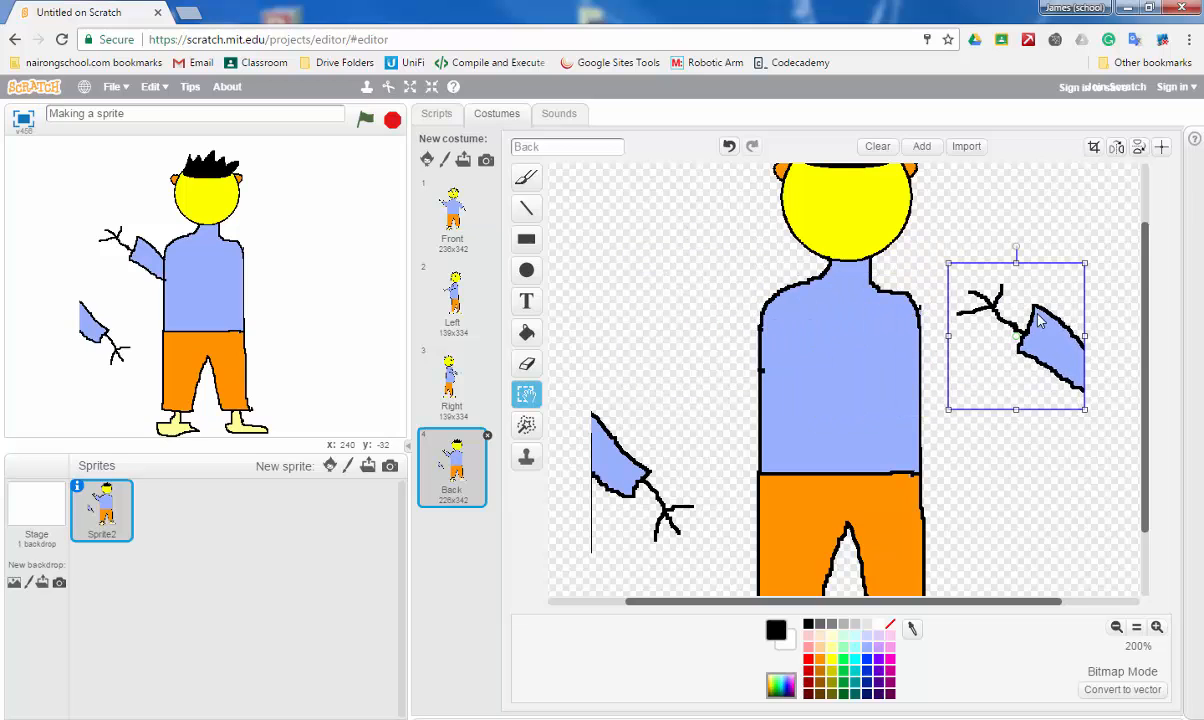
drag(1016, 244, 1016, 414)
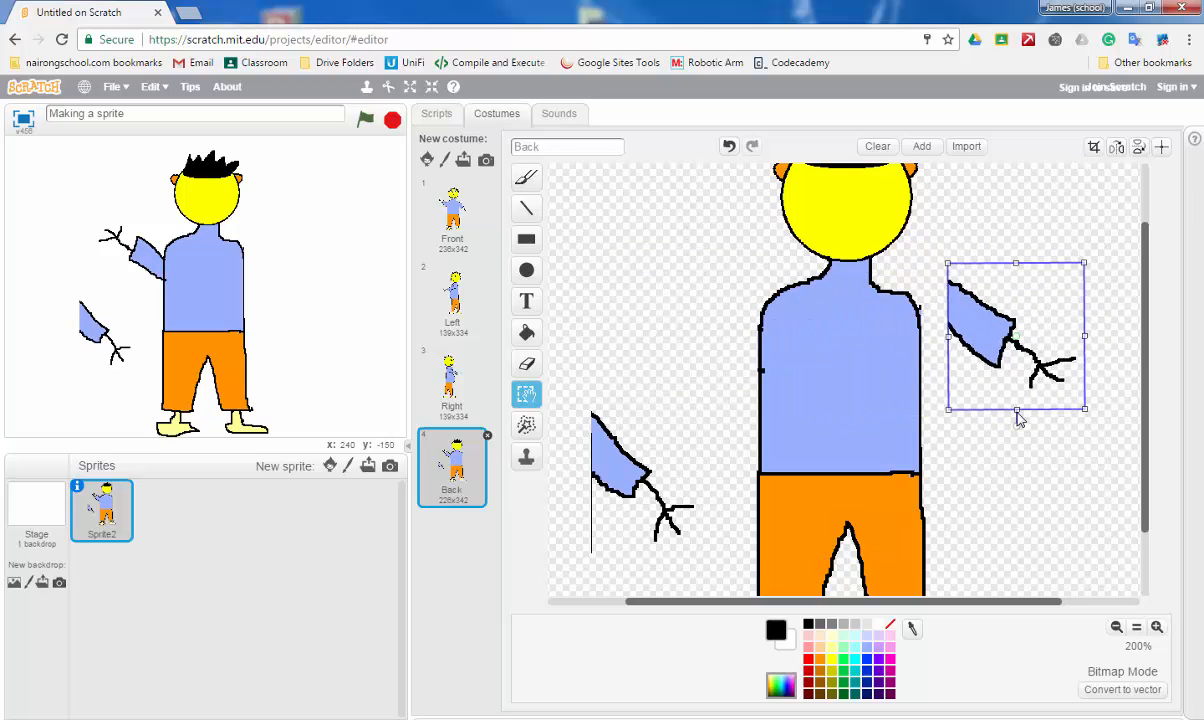
drag(971, 350, 950, 372)
click(1006, 491)
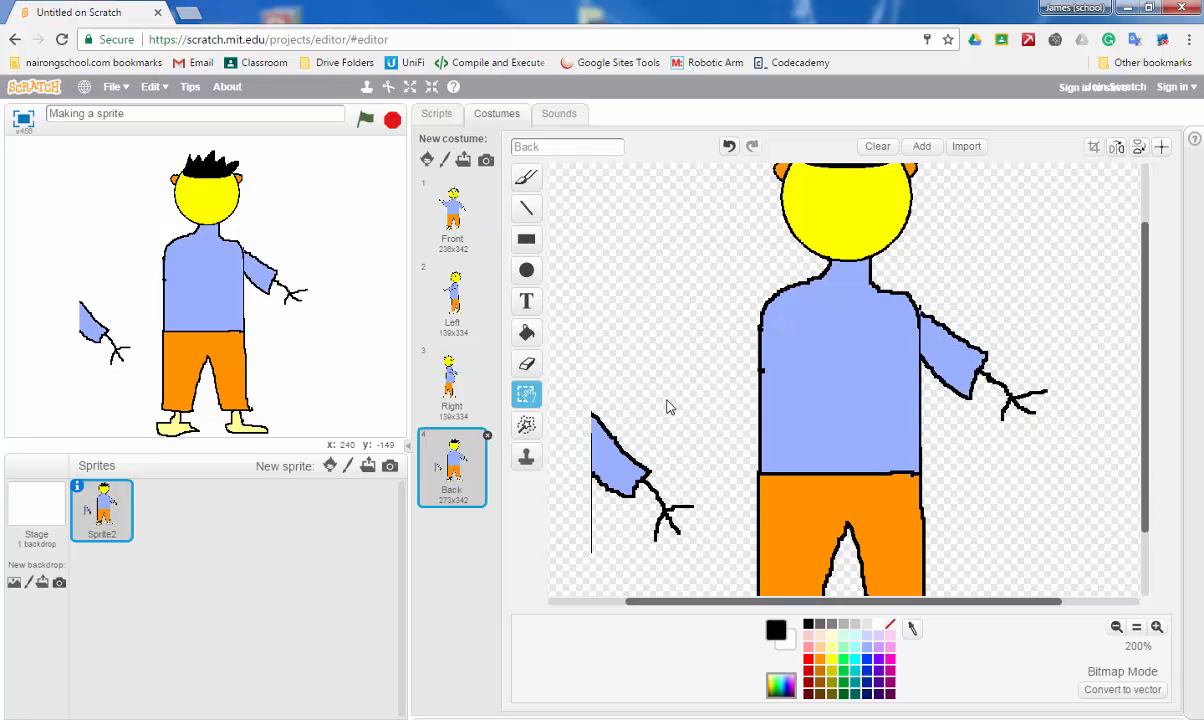
Step: Rotate the detached arm 180 degrees so its hand points up and attach it to the torso's left-hand shoulder
mouse_move(579, 390)
mouse_down()
mouse_move(637, 537)
mouse_move(720, 575)
mouse_up()
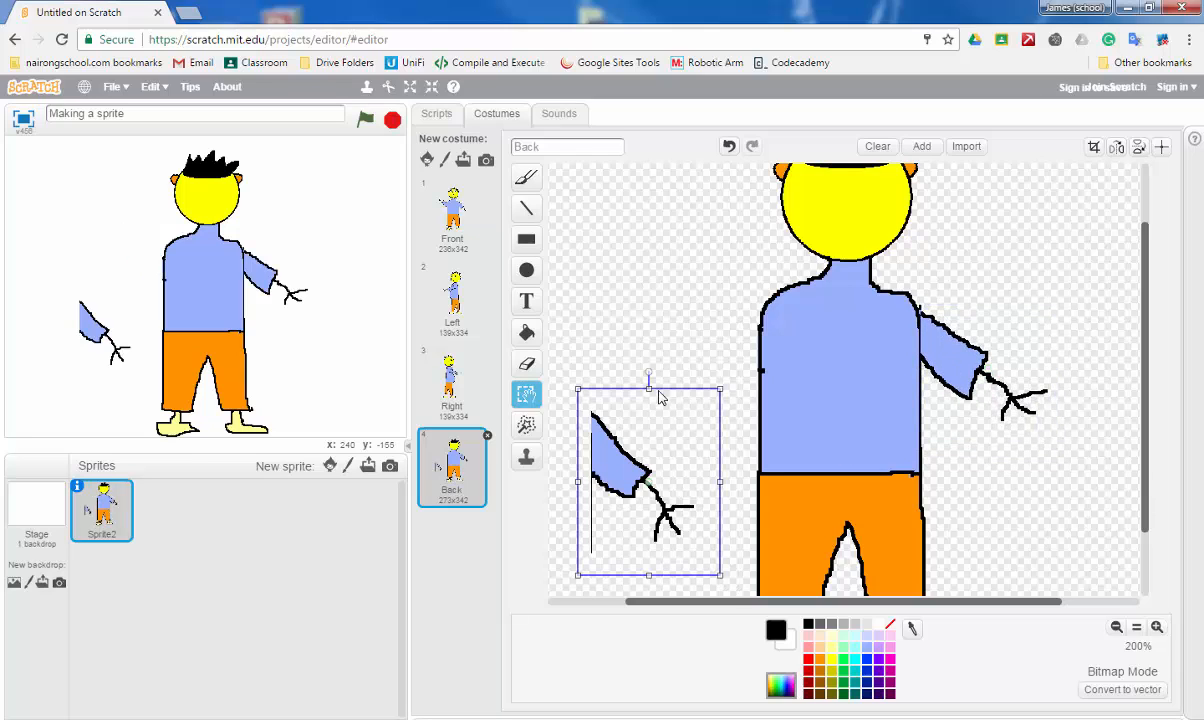
drag(648, 372, 650, 600)
drag(682, 513, 733, 336)
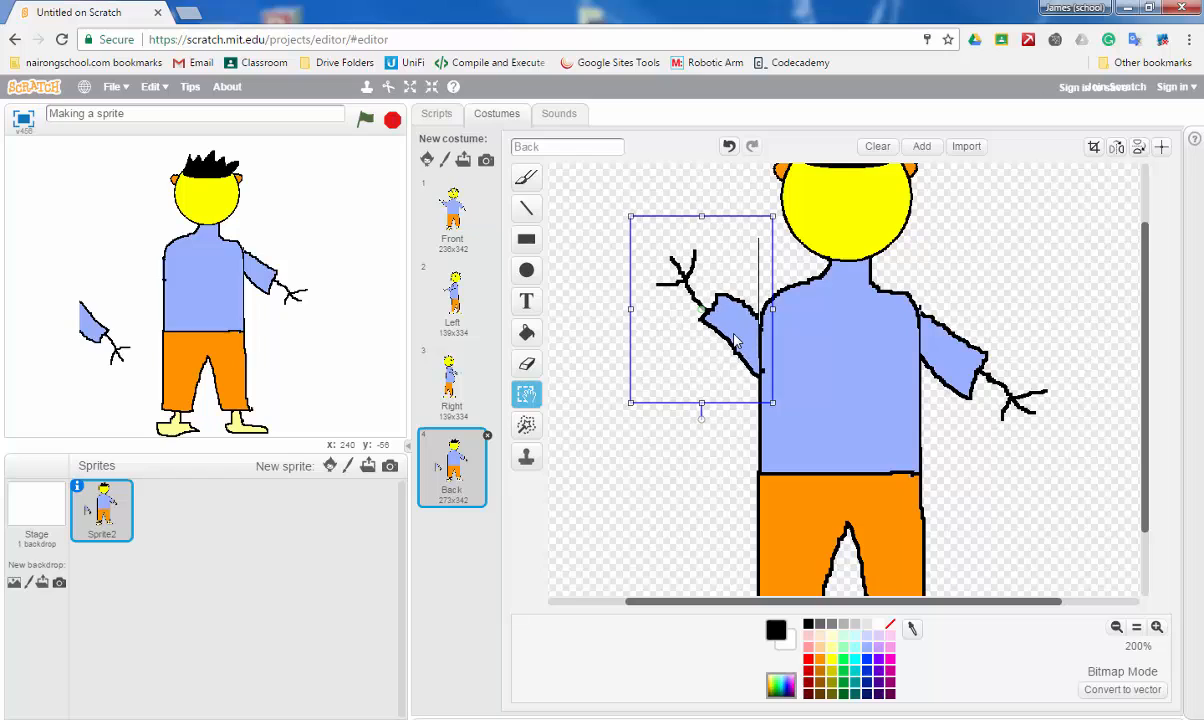
click(700, 430)
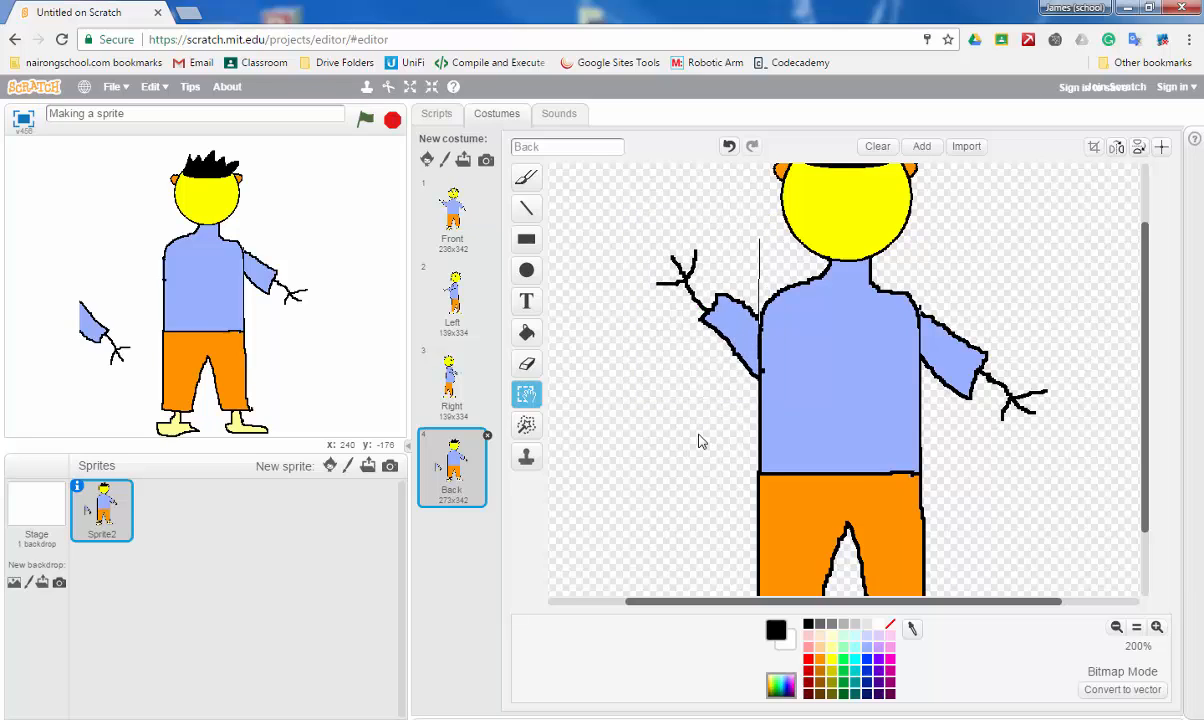
Step: Erase the stray vertical line above the left-hand shoulder in the Back costume
click(527, 362)
click(527, 362)
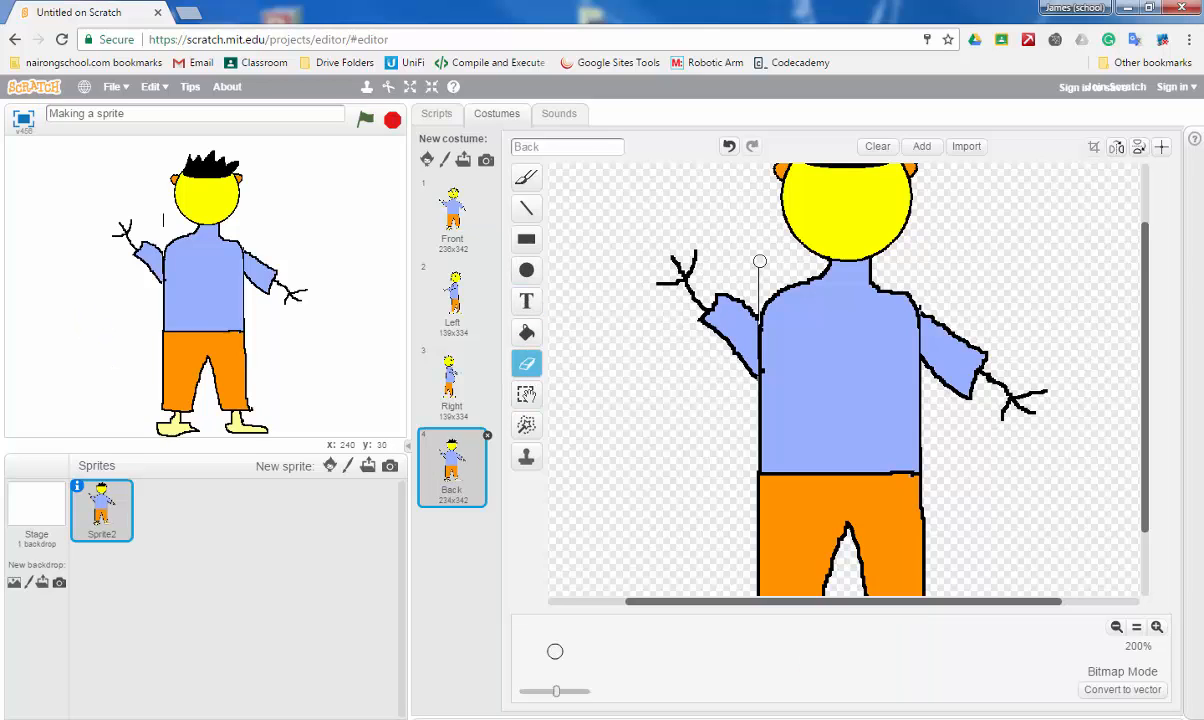
click(527, 176)
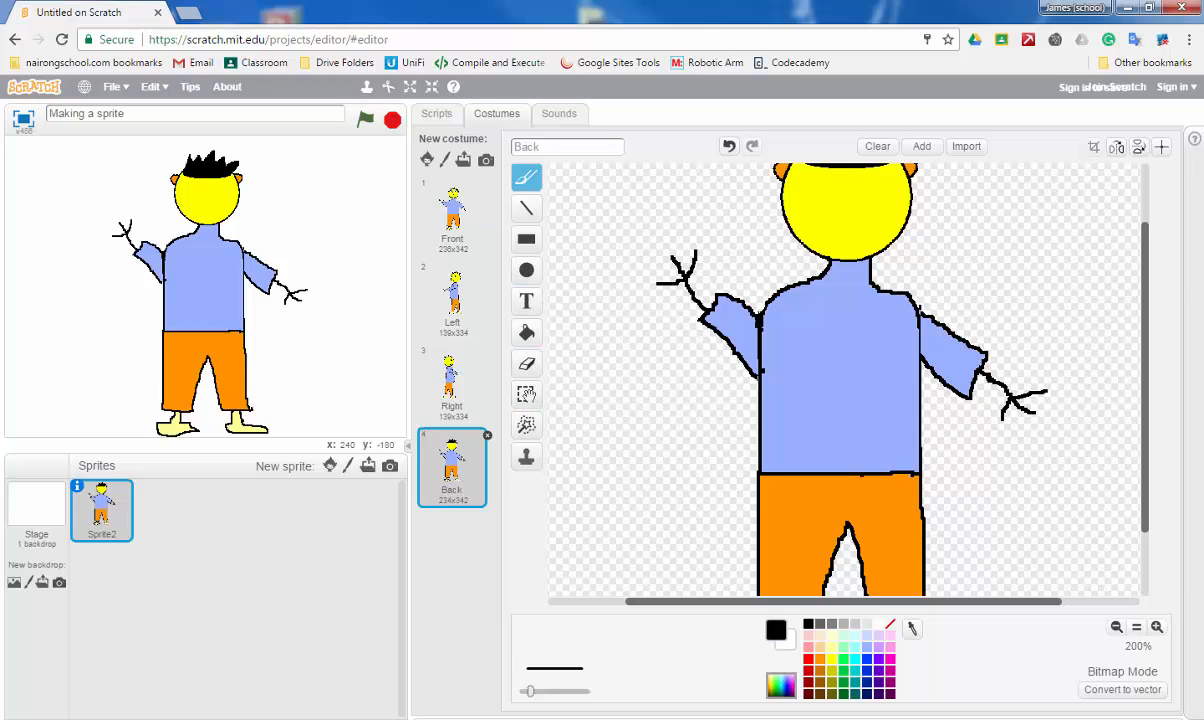
Step: Review the Front, Left, Right and Back costumes one after another at 100% zoom
click(1115, 627)
click(455, 212)
click(428, 281)
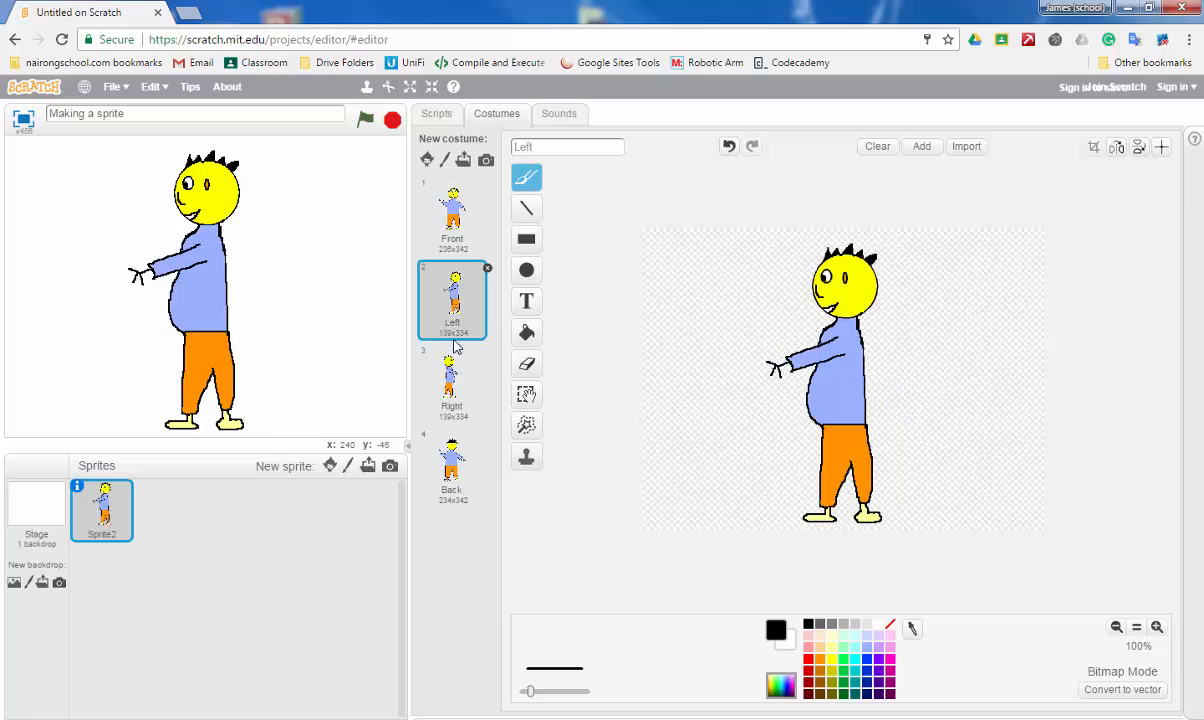
click(453, 376)
click(455, 457)
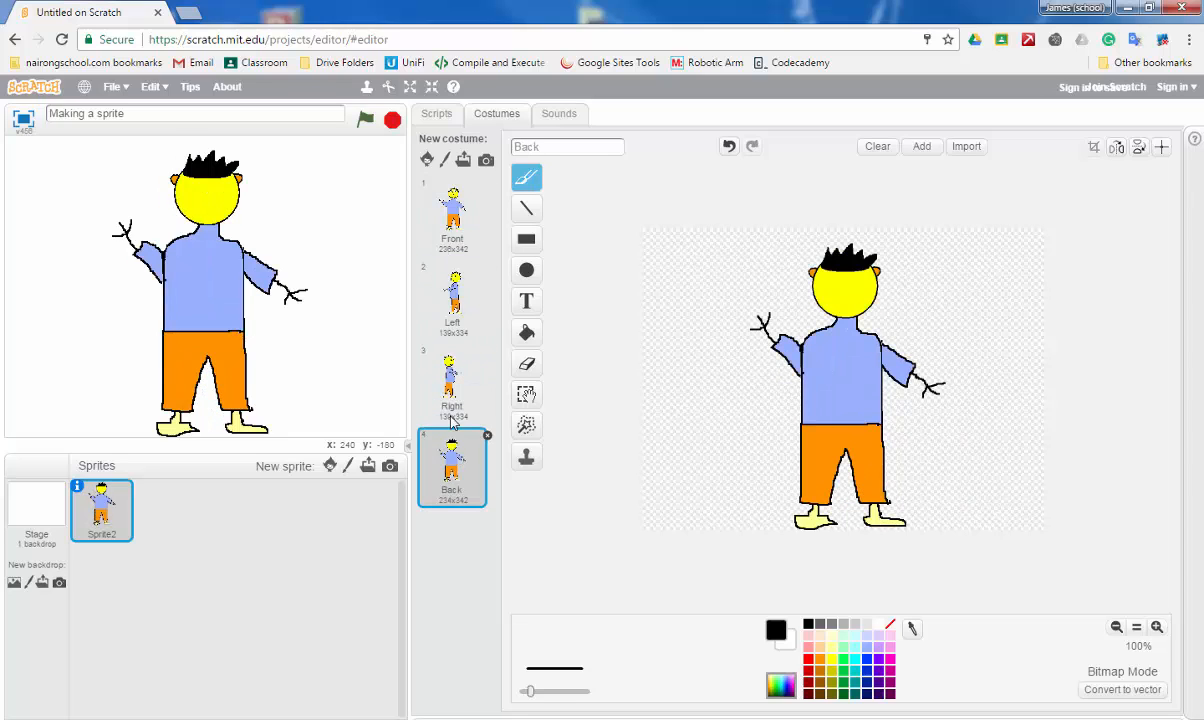
Step: Build a green-flag script with a forever loop containing a next costume block, and run it
click(440, 117)
click(526, 142)
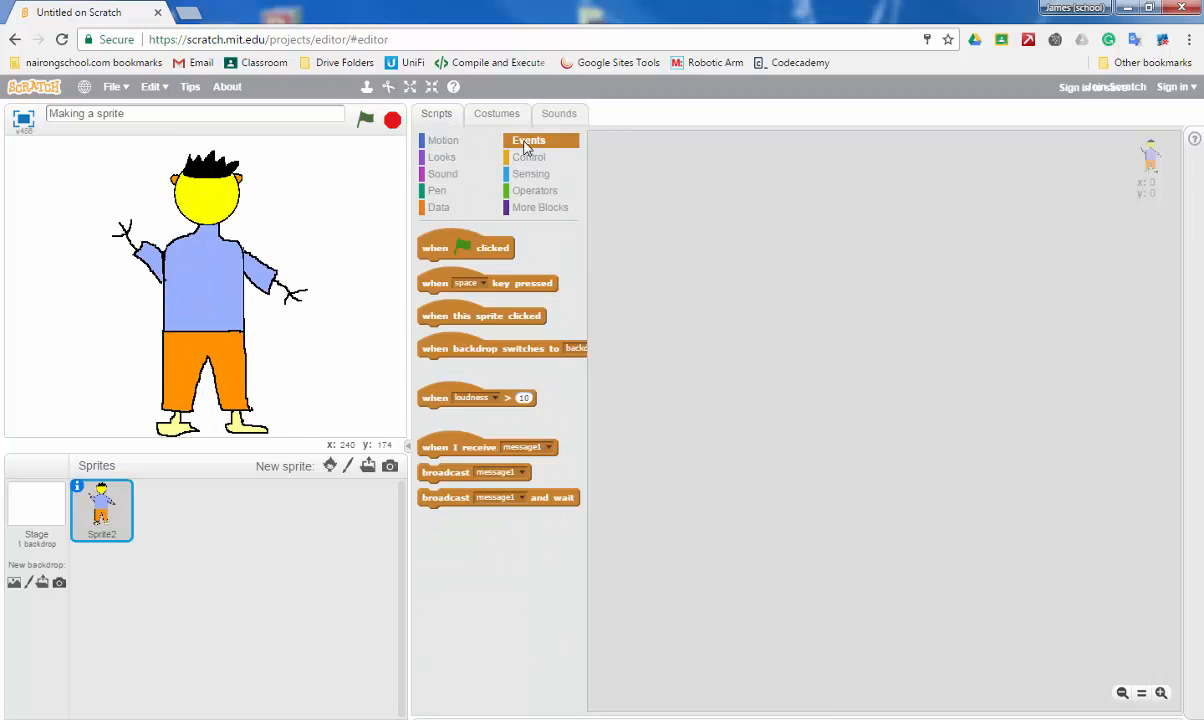
drag(450, 249, 765, 277)
click(530, 158)
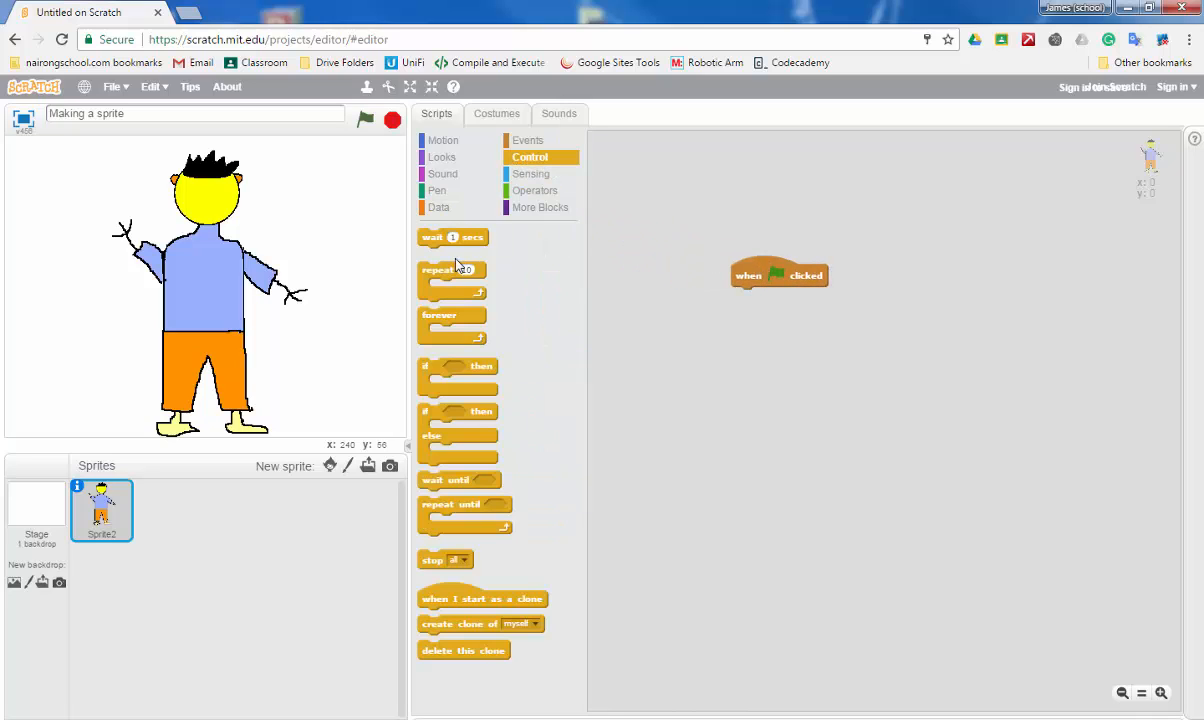
drag(432, 323, 745, 305)
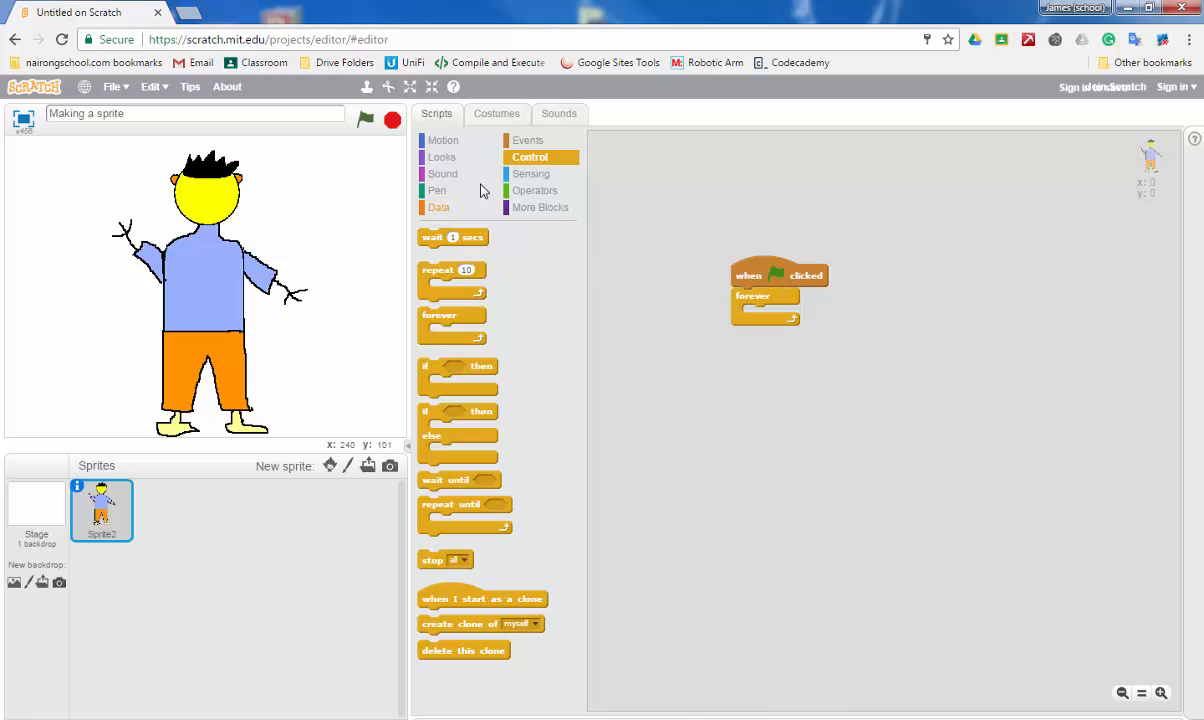
click(453, 160)
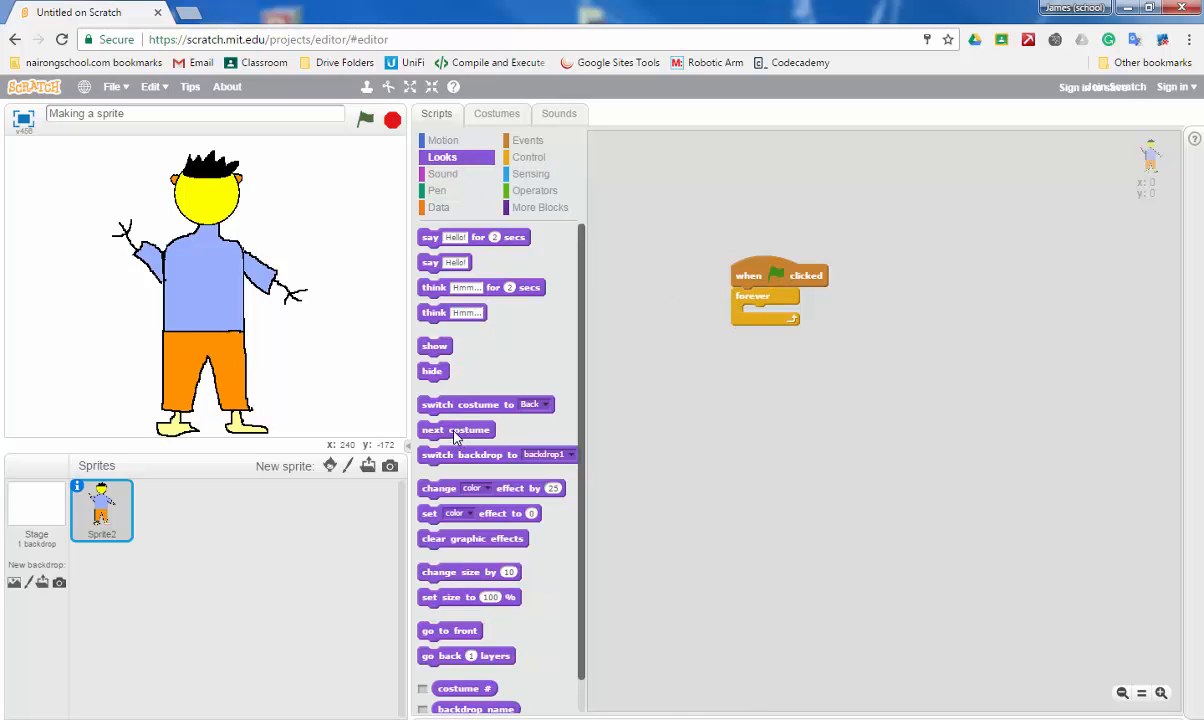
drag(455, 435, 775, 327)
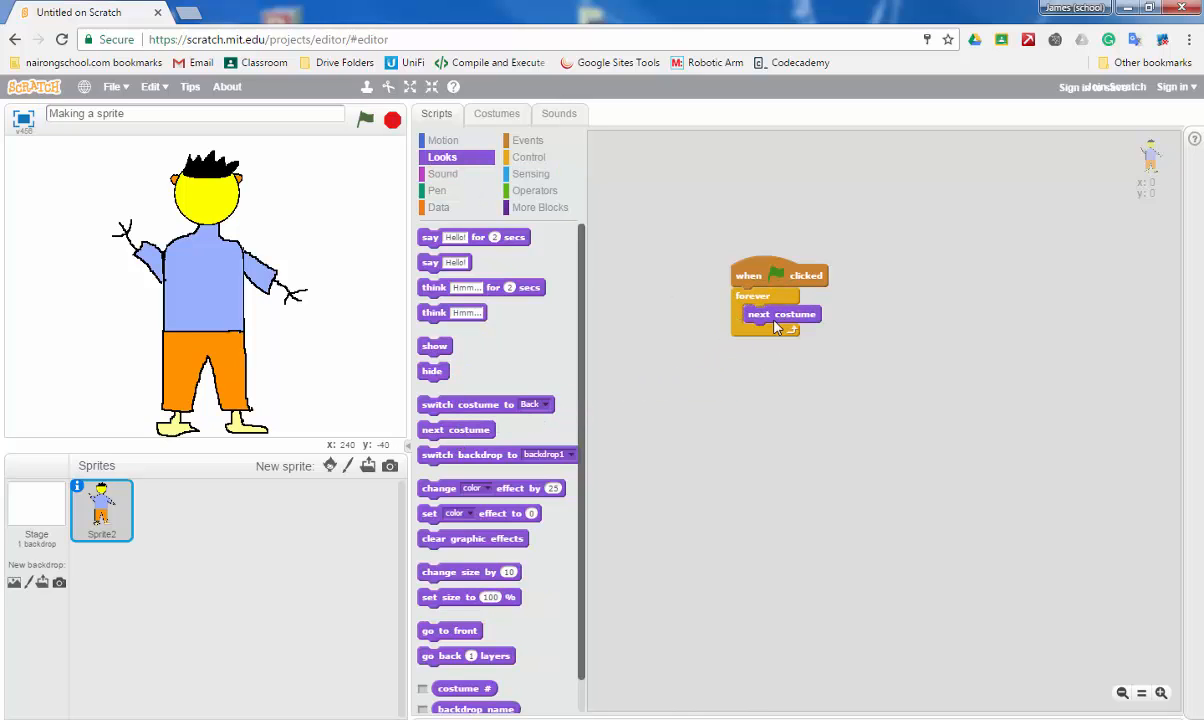
click(775, 277)
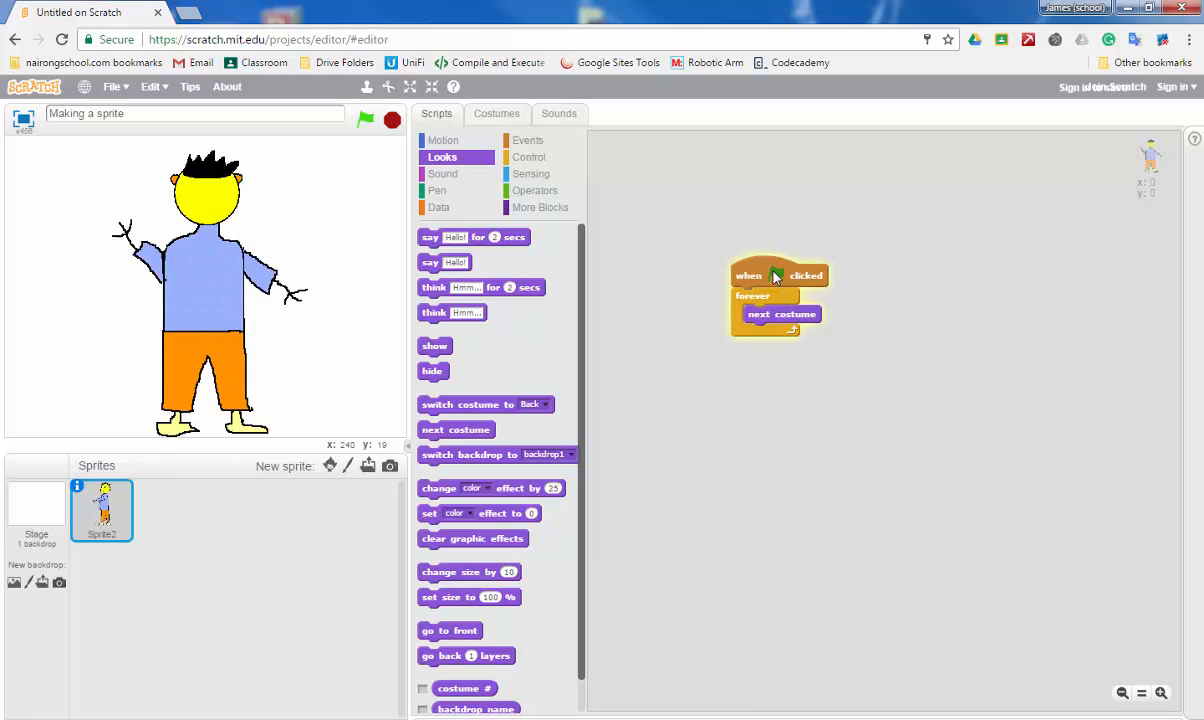
Step: Add a wait 1 secs block after next costume inside the forever loop, and restart the script
click(529, 157)
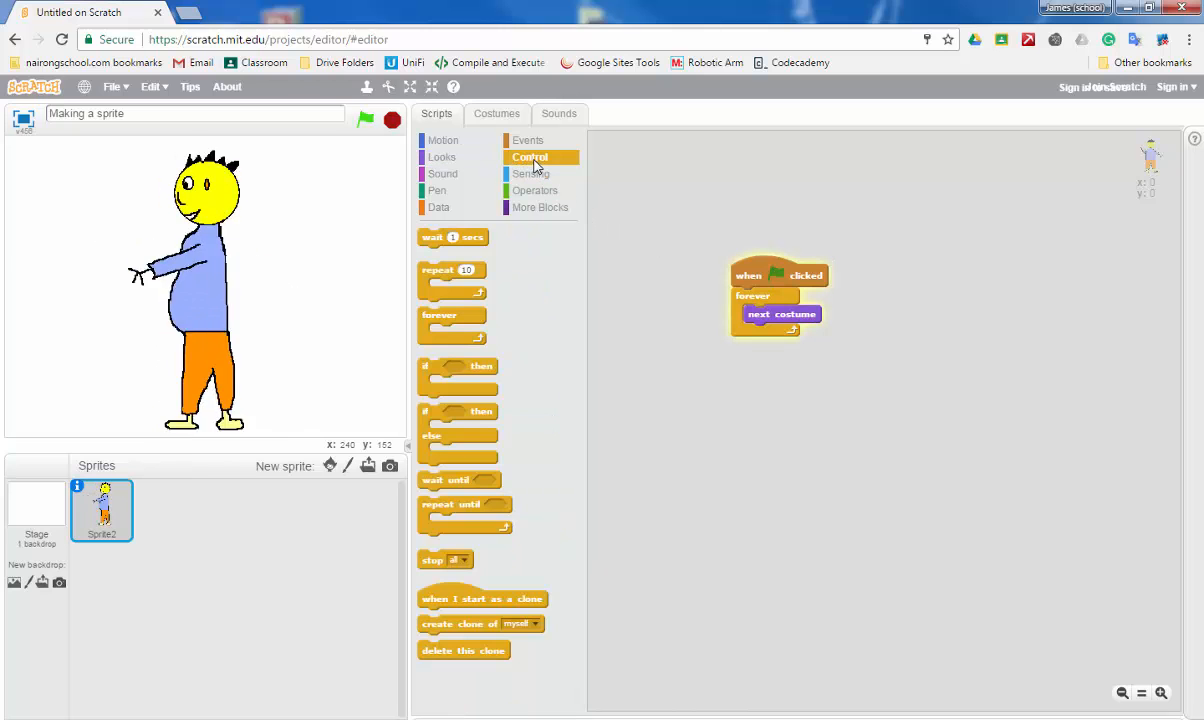
drag(469, 237, 793, 333)
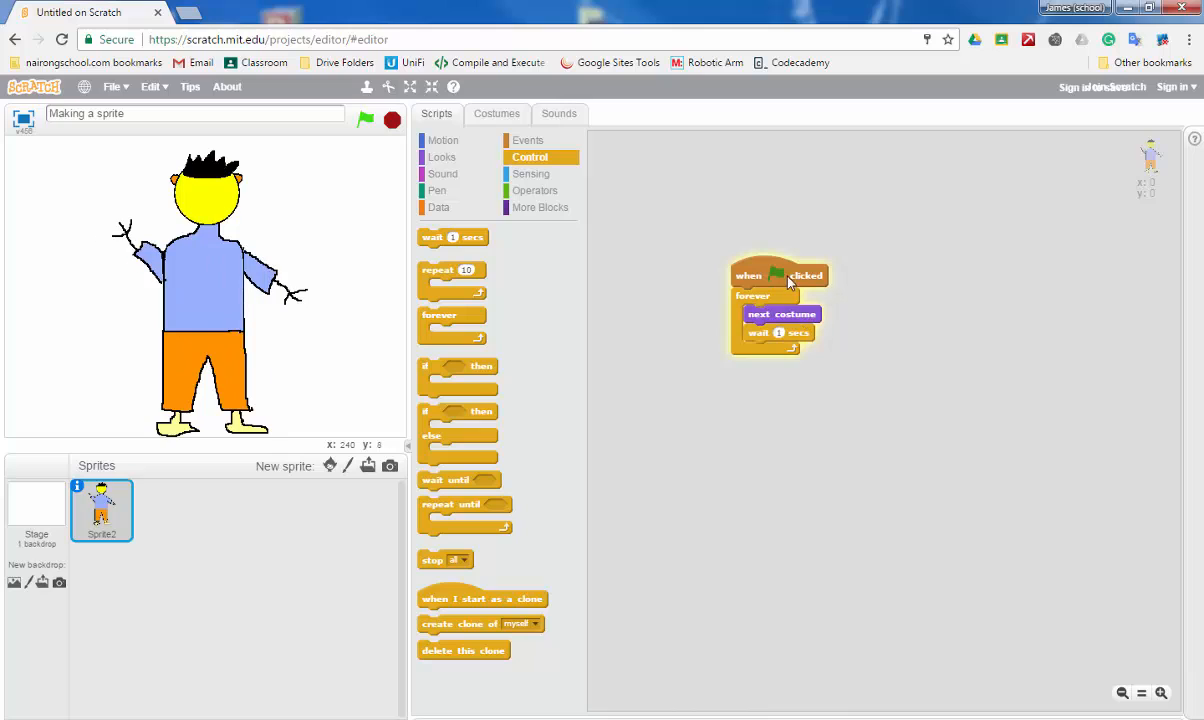
click(775, 277)
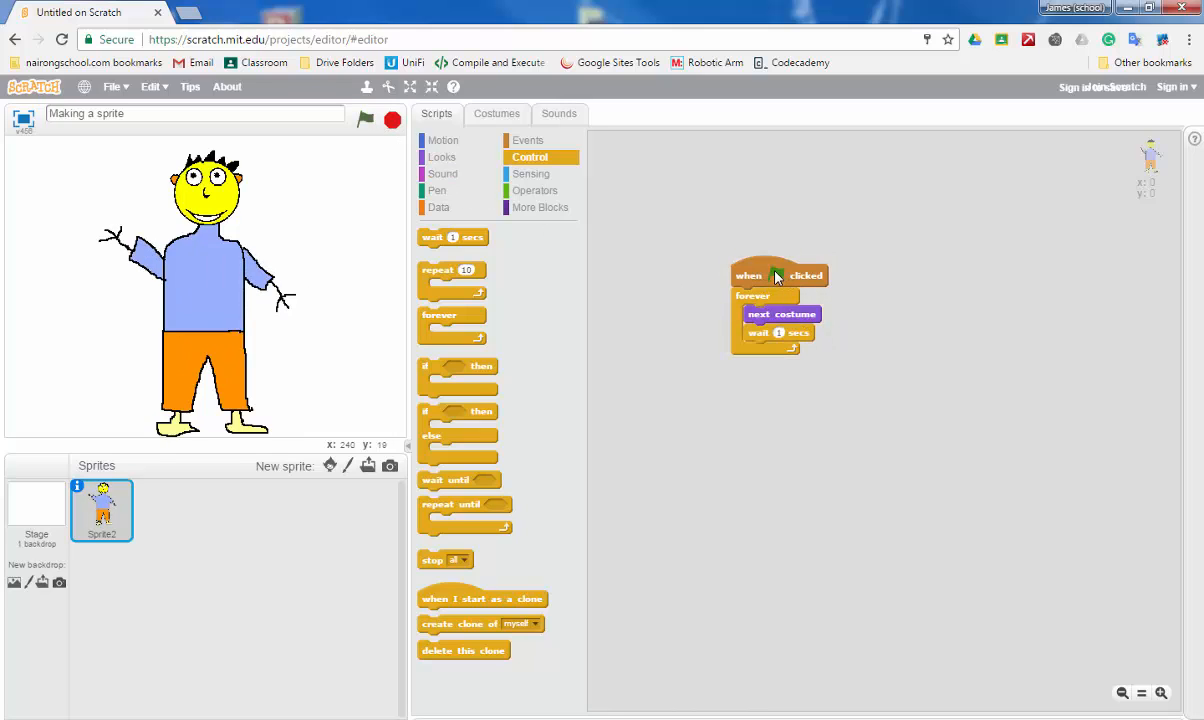
click(775, 277)
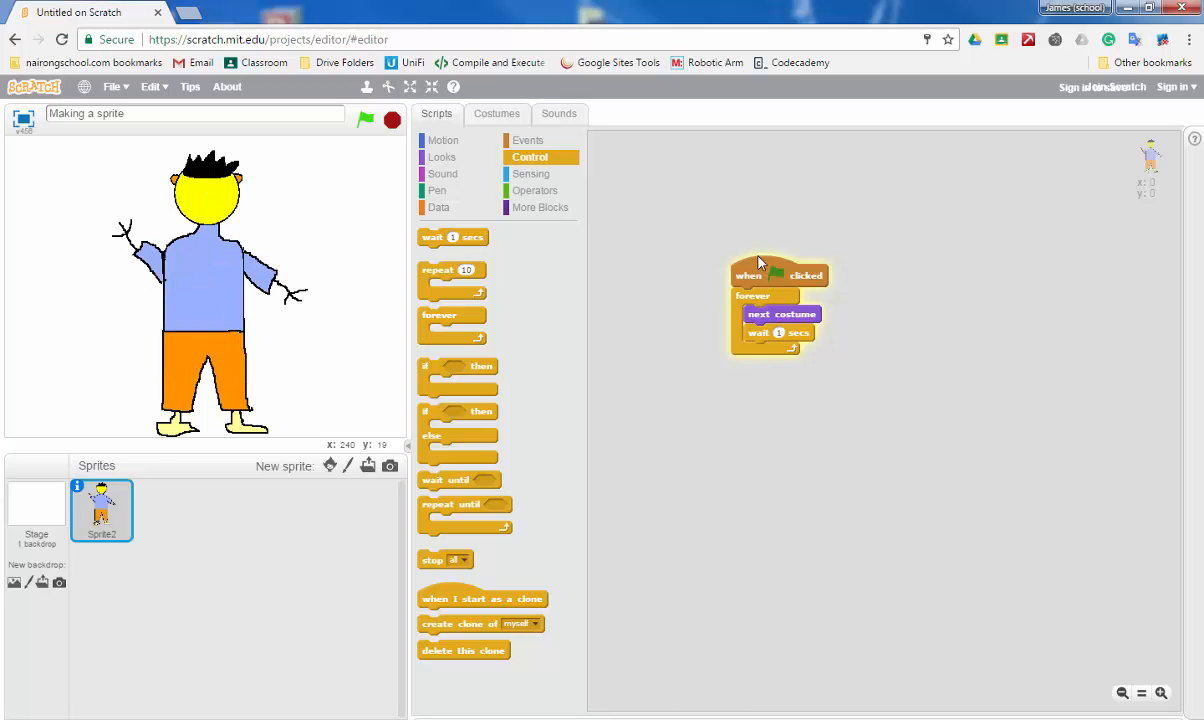
Step: Move the existing script up and build a second green-flag script below it with a forever loop containing a play sound block
drag(777, 277, 707, 220)
click(529, 141)
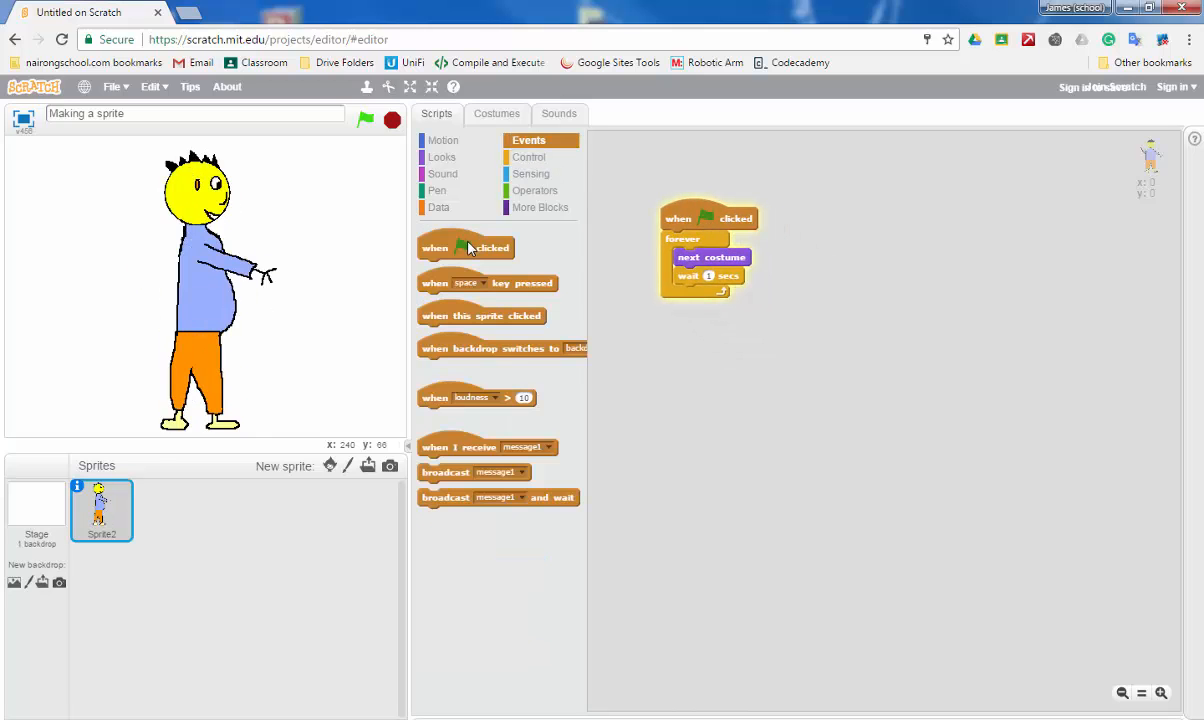
drag(440, 248, 688, 358)
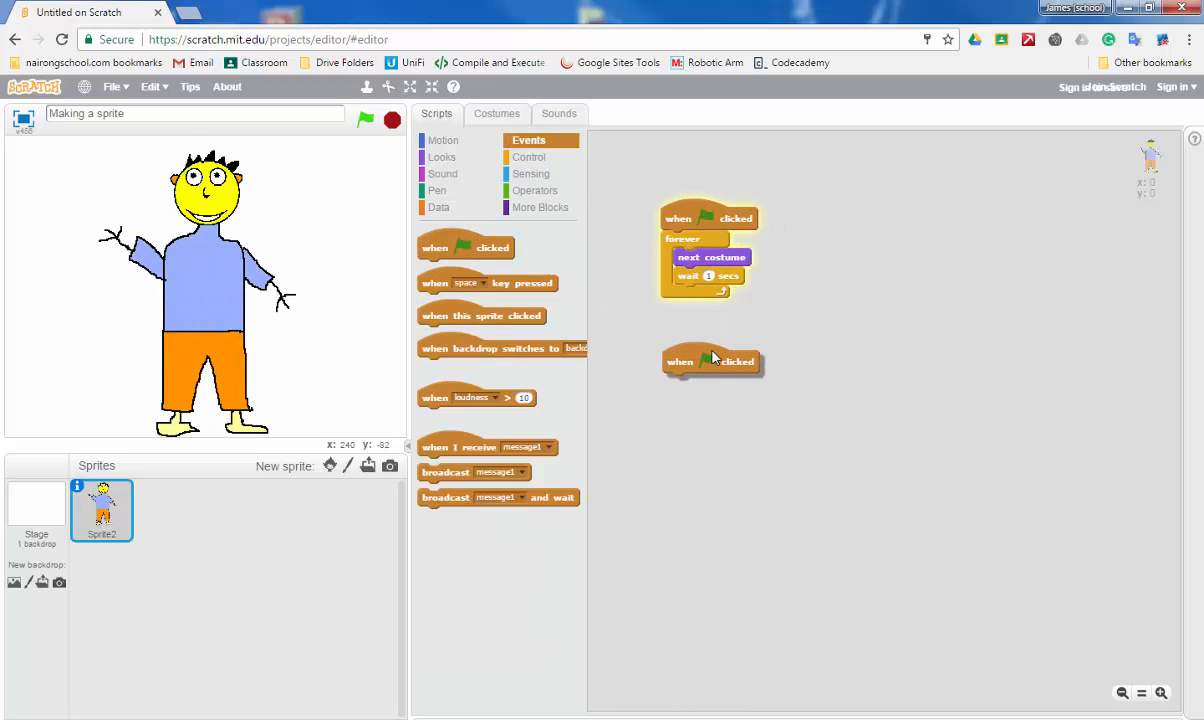
click(529, 157)
drag(440, 316, 680, 382)
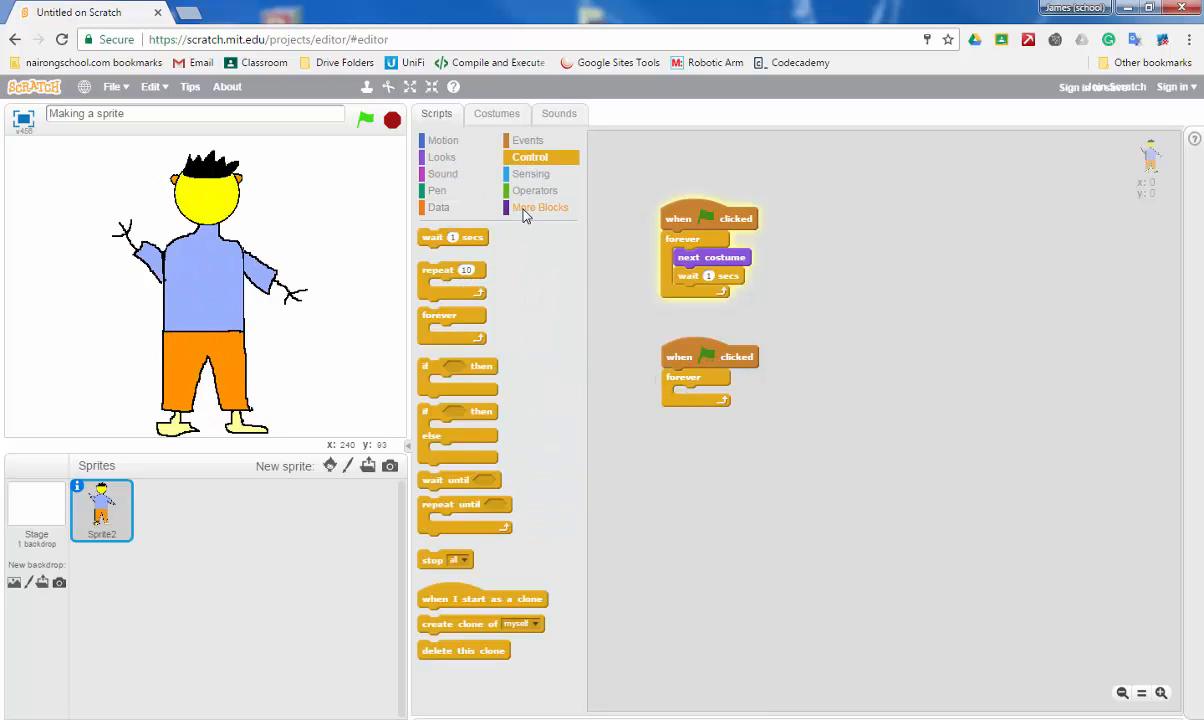
click(445, 174)
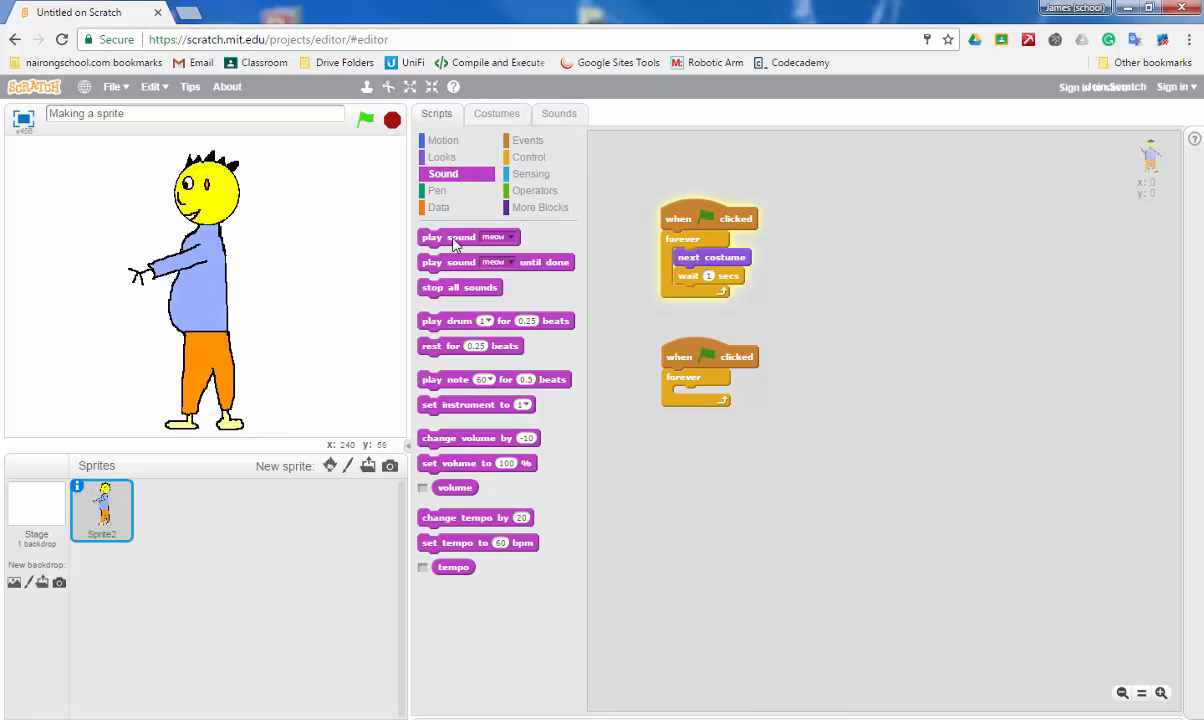
drag(445, 238, 712, 398)
click(767, 395)
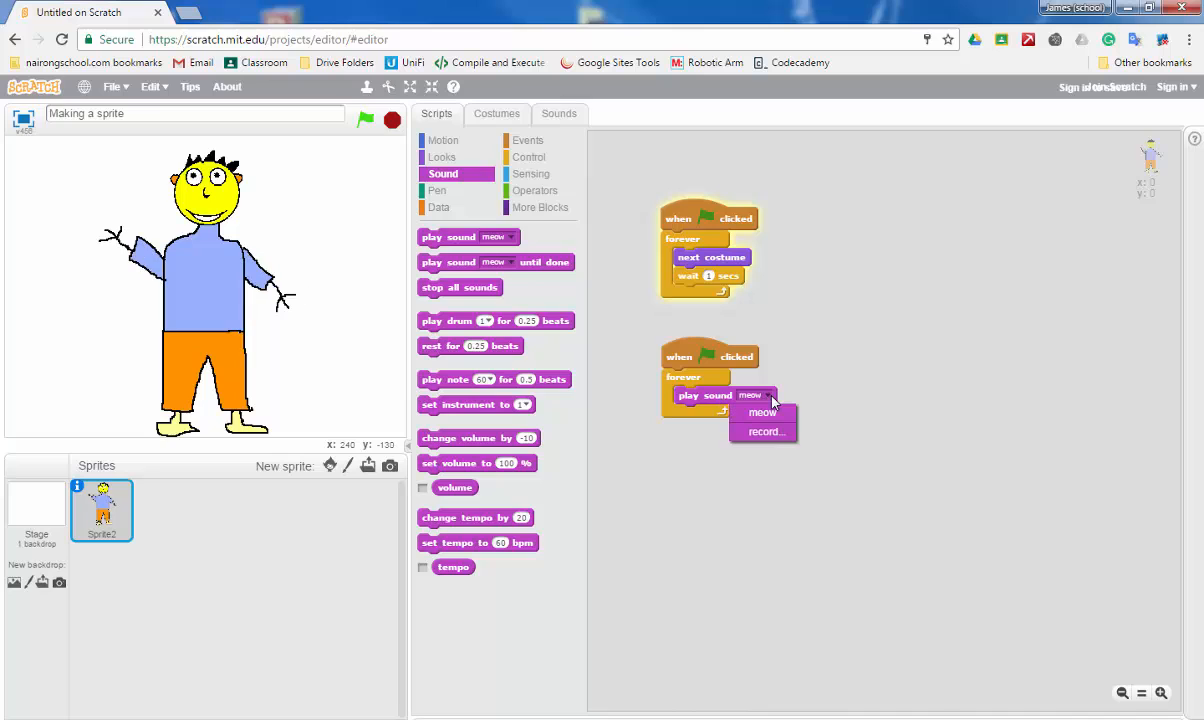
Step: Delete the hi beatbox sound from the sprite's sounds
click(562, 116)
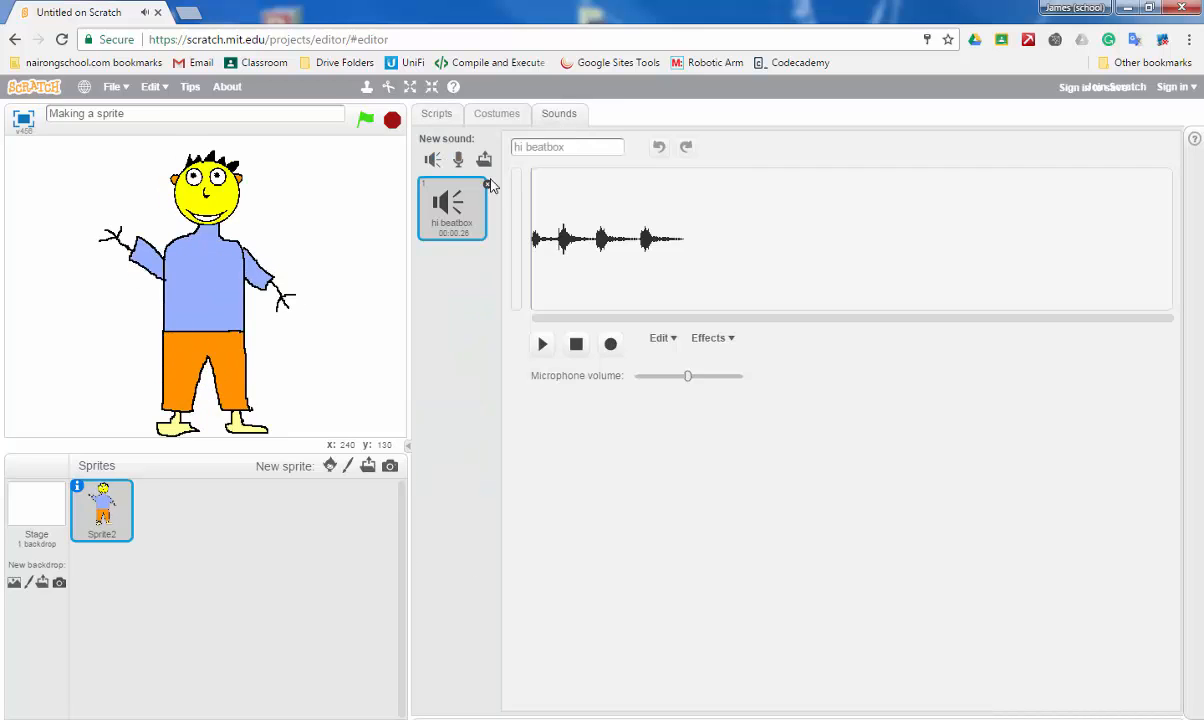
click(484, 181)
Step: Open youtube.com in a new browser tab and search the web for "mp3 converter" in another new tab
click(196, 18)
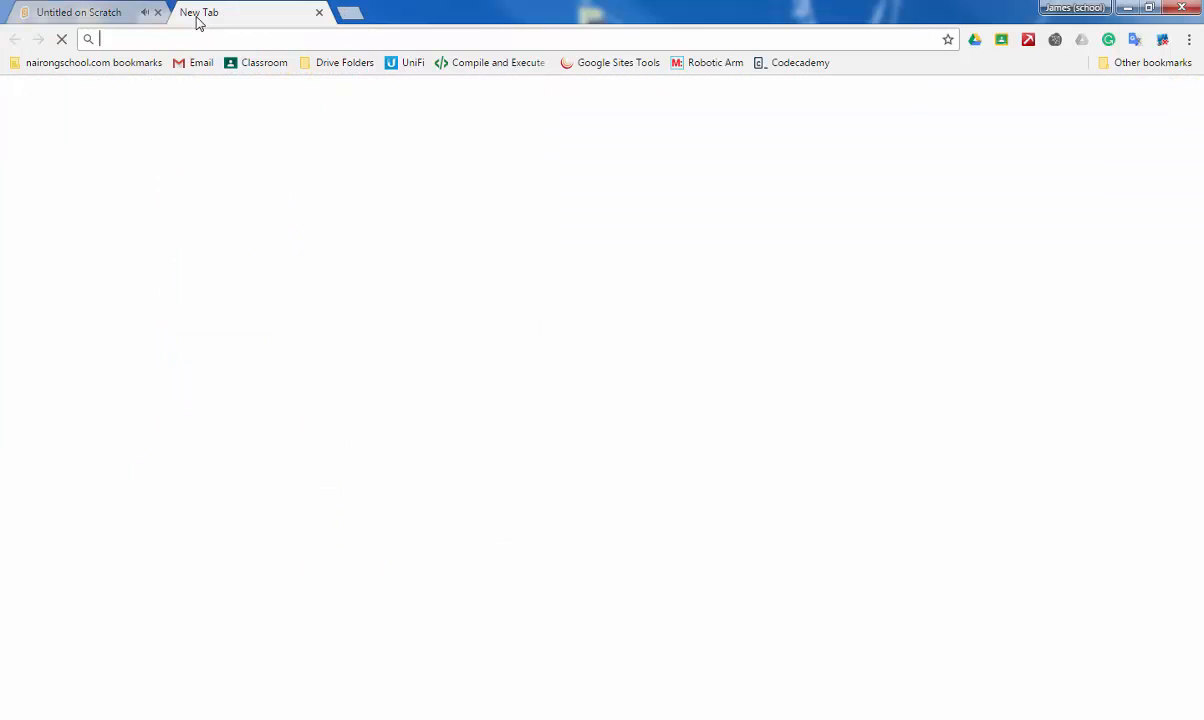
text(youtube.com)
key(Return)
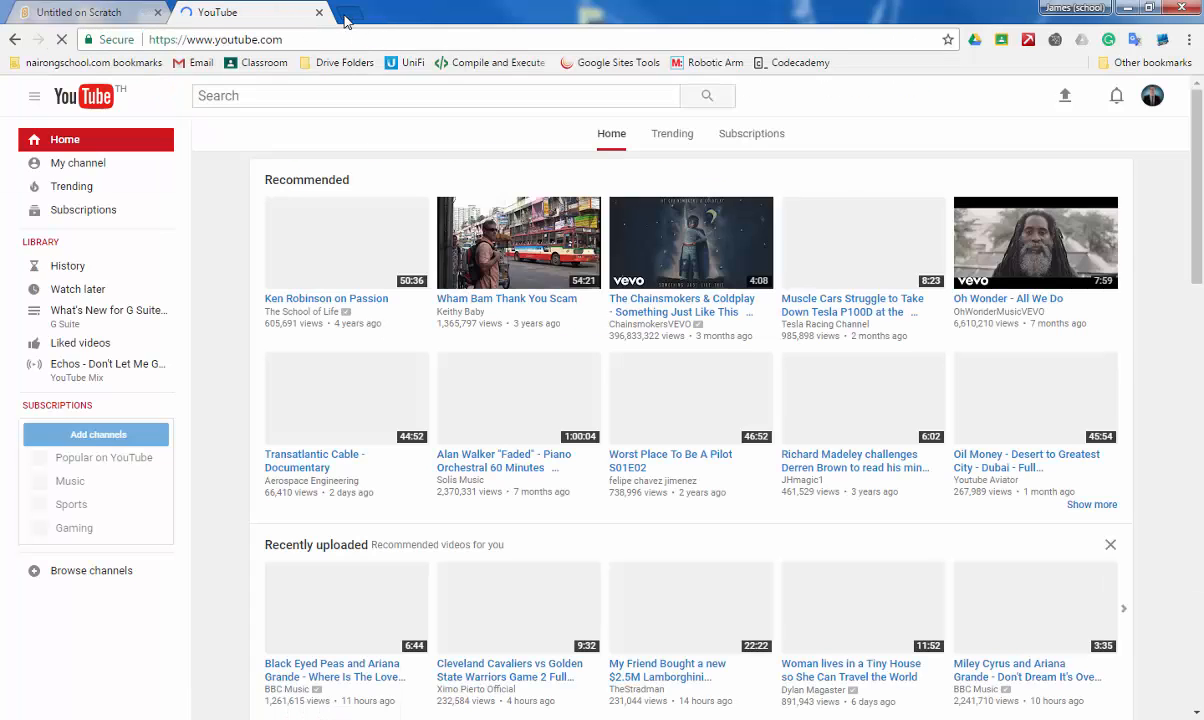
click(345, 18)
text(mp3 convert)
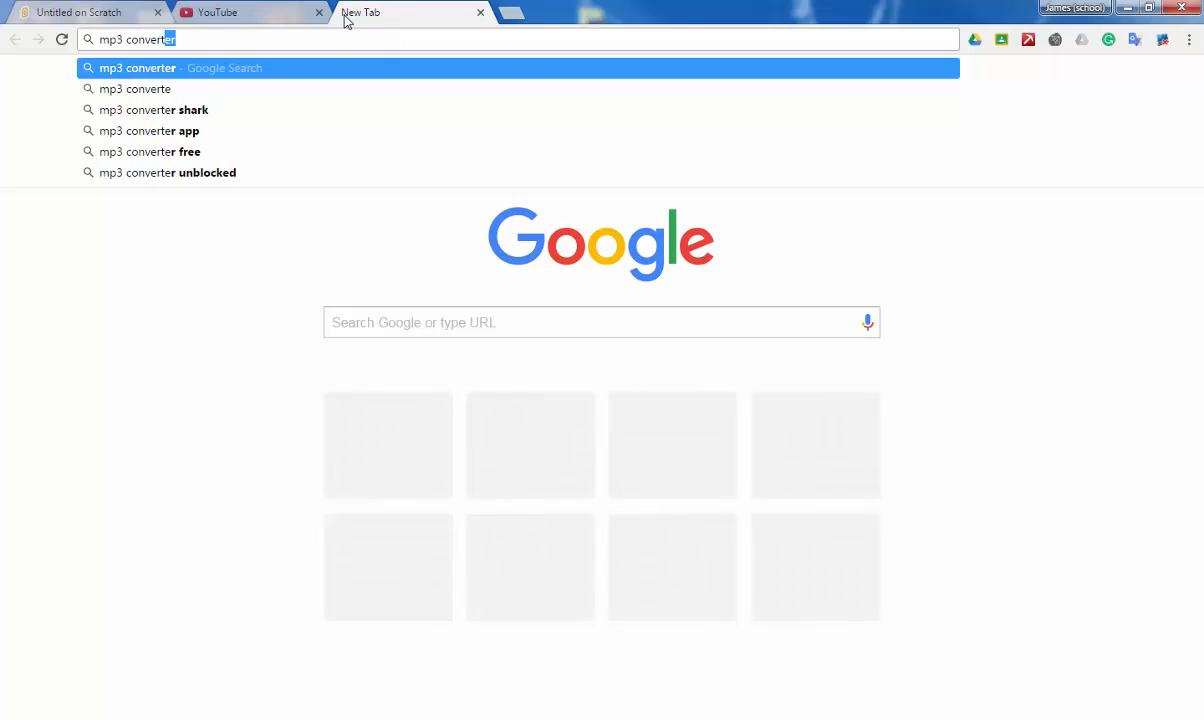
key(Return)
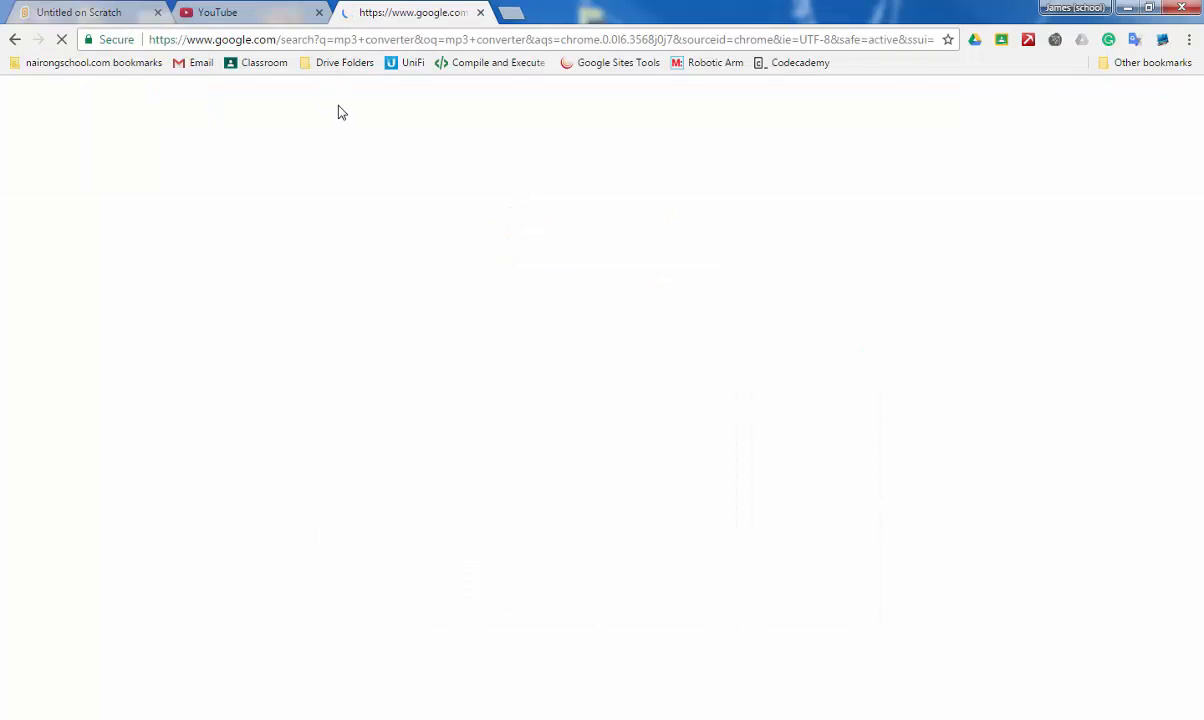
Step: Open The Chainsmokers & Coldplay - Something Just Like This video on YouTube and copy its URL
click(275, 10)
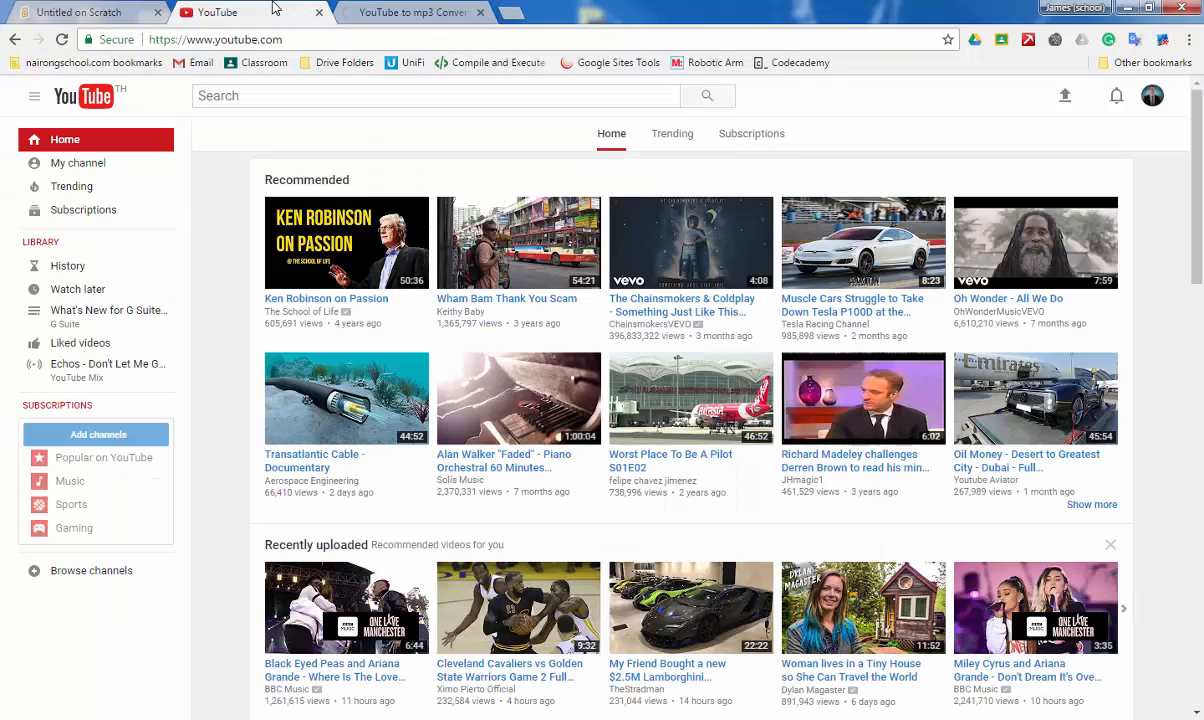
click(700, 255)
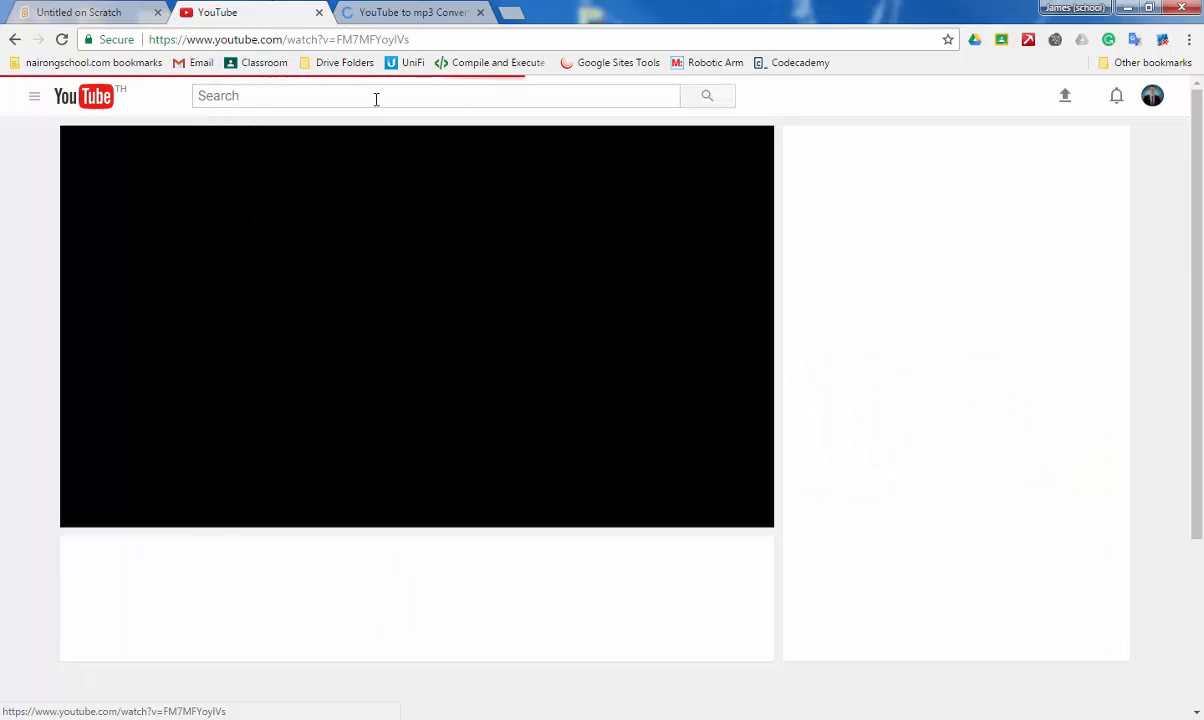
click(233, 37)
key(ctrl+c)
Step: Convert the copied video link to mp3 on youtube-mp3.org, download the file, and close the YouTube video's tab
click(410, 12)
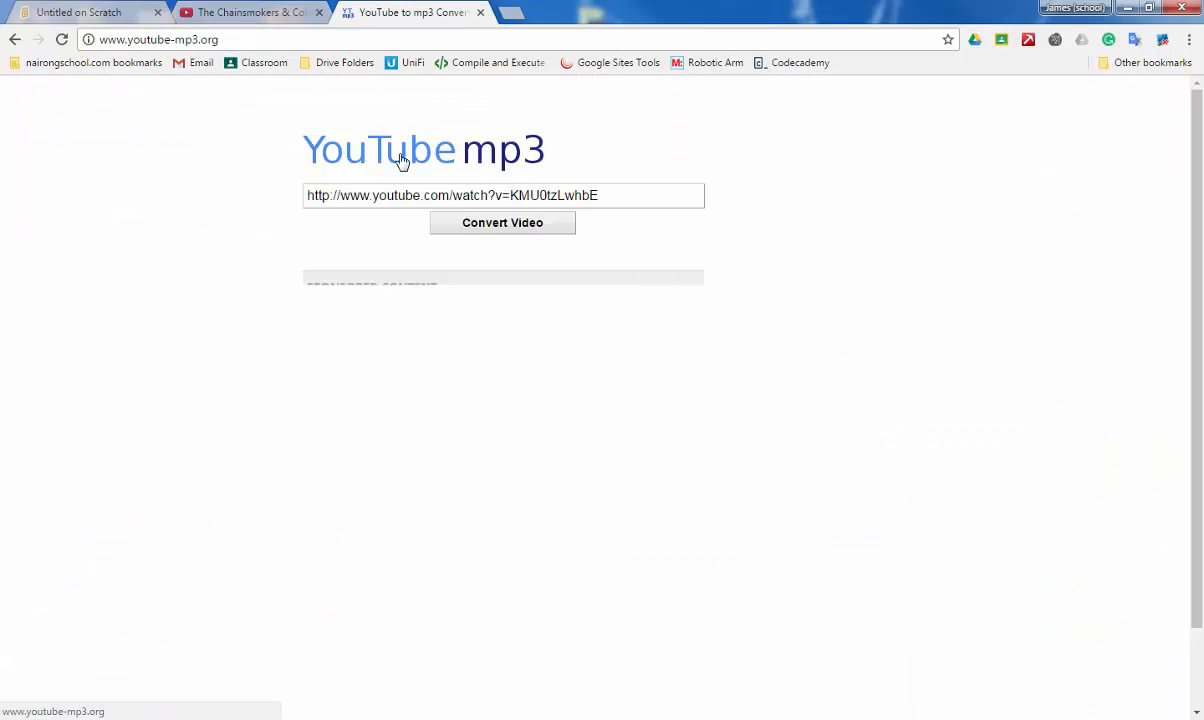
click(403, 193)
key(ctrl+v)
key(Return)
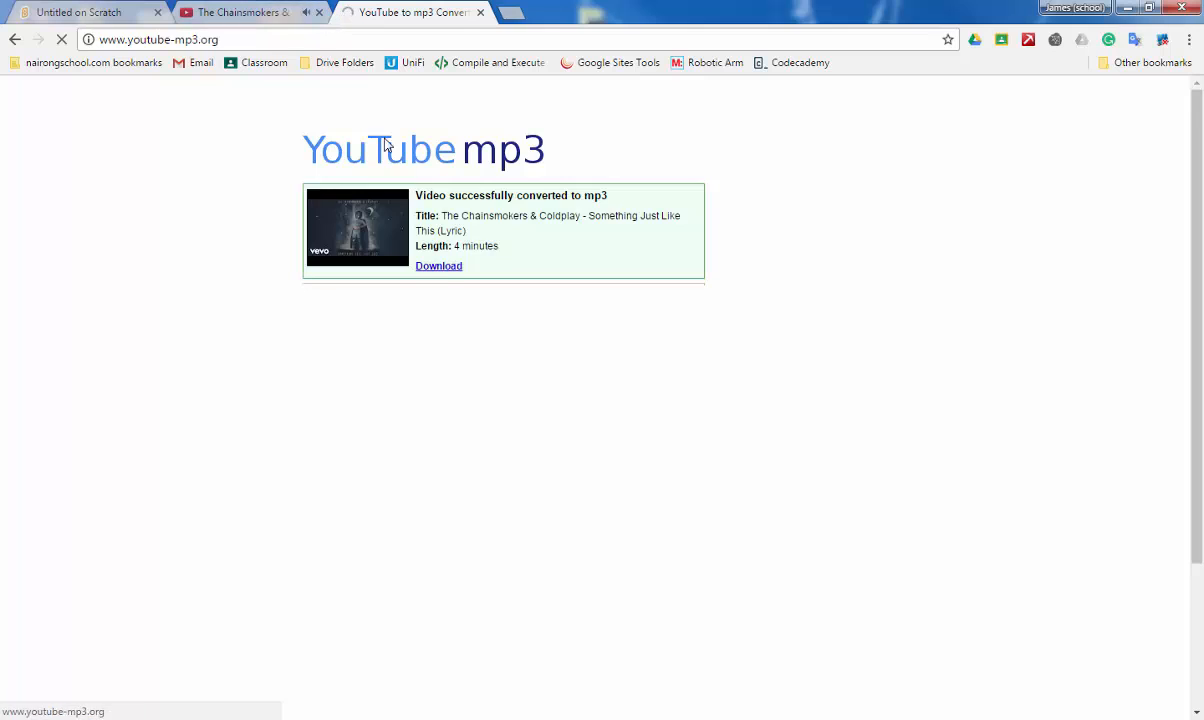
click(443, 269)
click(319, 12)
Step: Switch back to the Scratch project and upload the downloaded Chainsmokers & Coldplay mp3 as a new sound for the sprite
click(110, 14)
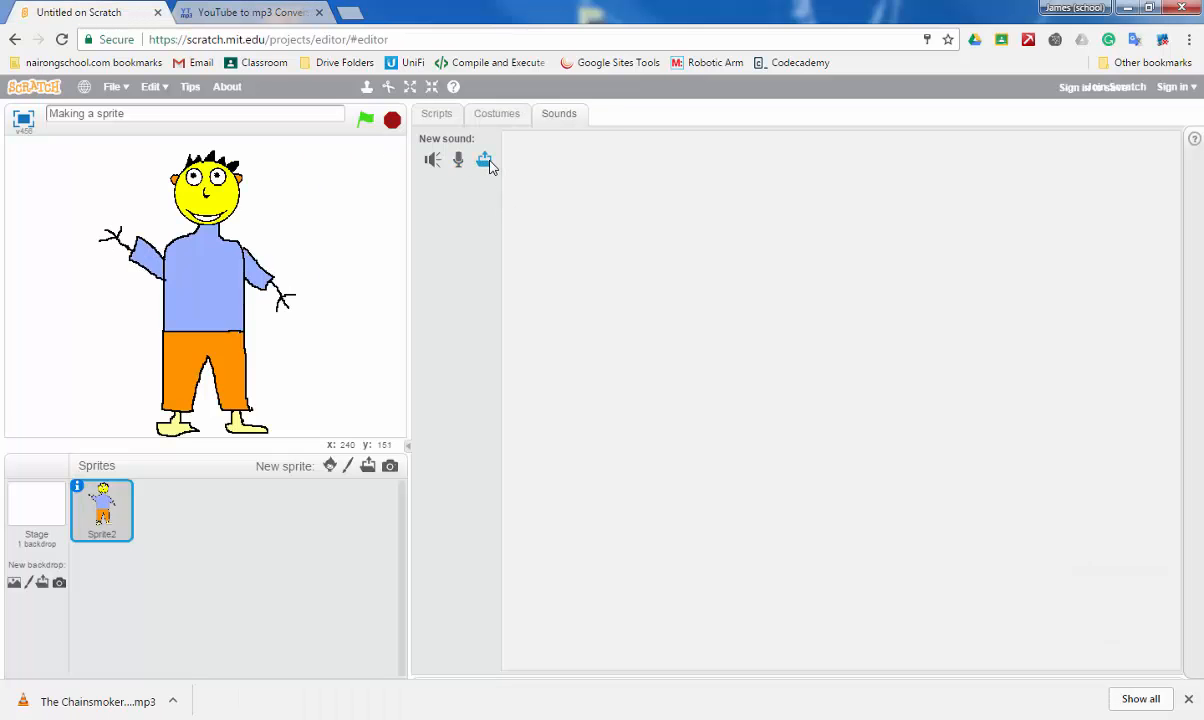
click(485, 162)
click(181, 136)
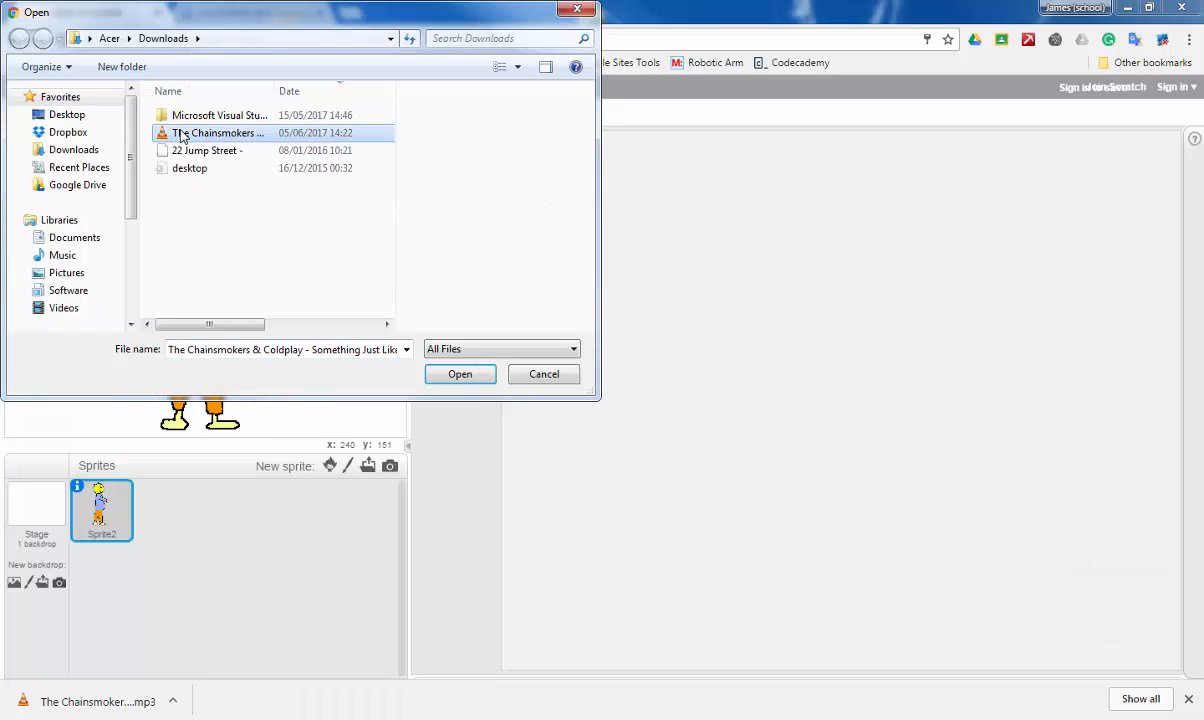
click(482, 375)
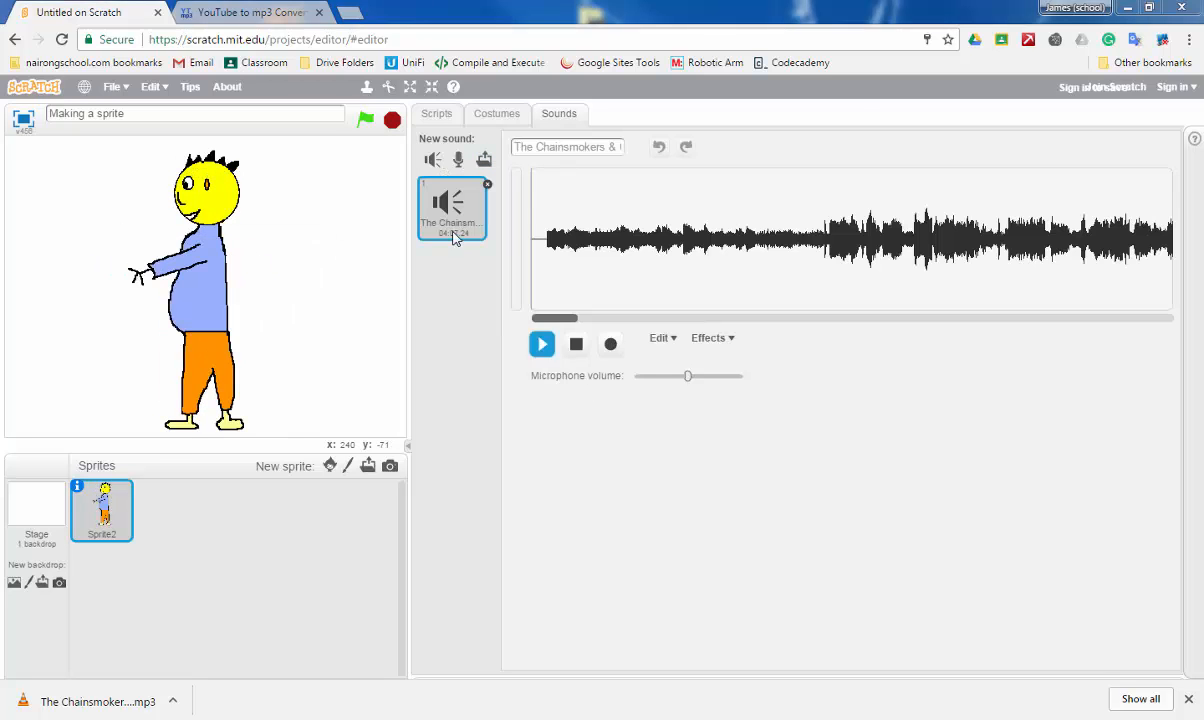
Step: Set the second script's play sound block to The Chainsmokers & Coldplay - Something Just Like This (Lyric).mp3
click(434, 117)
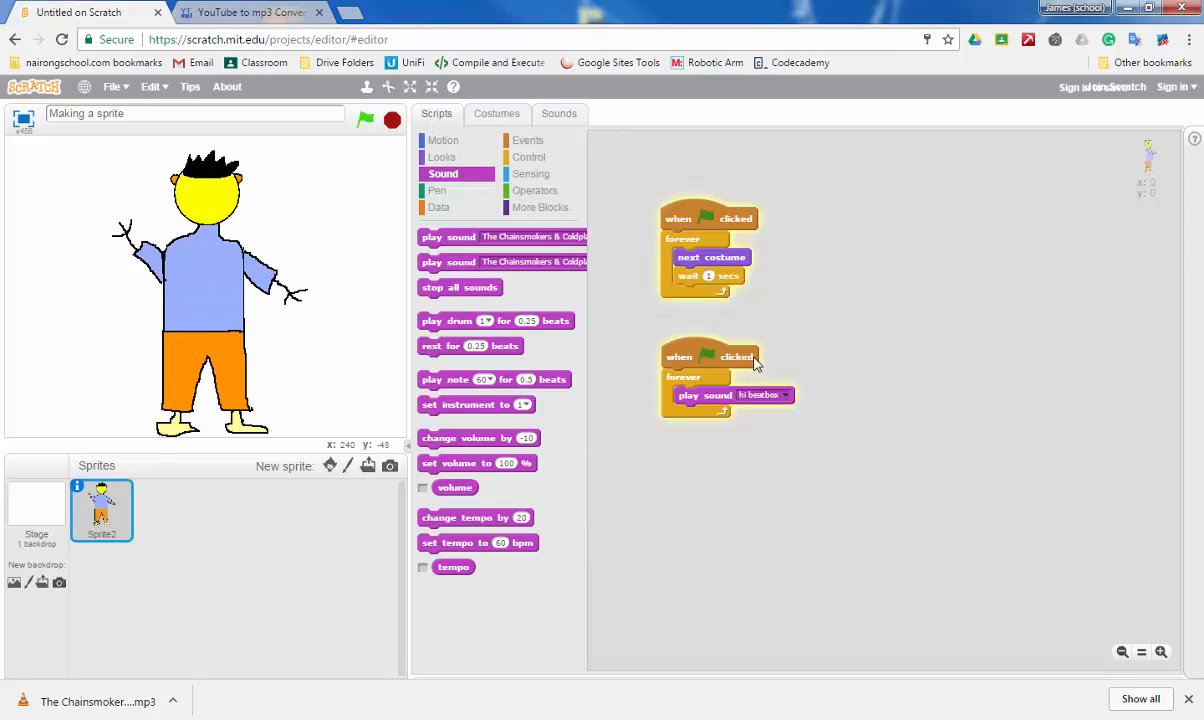
click(787, 399)
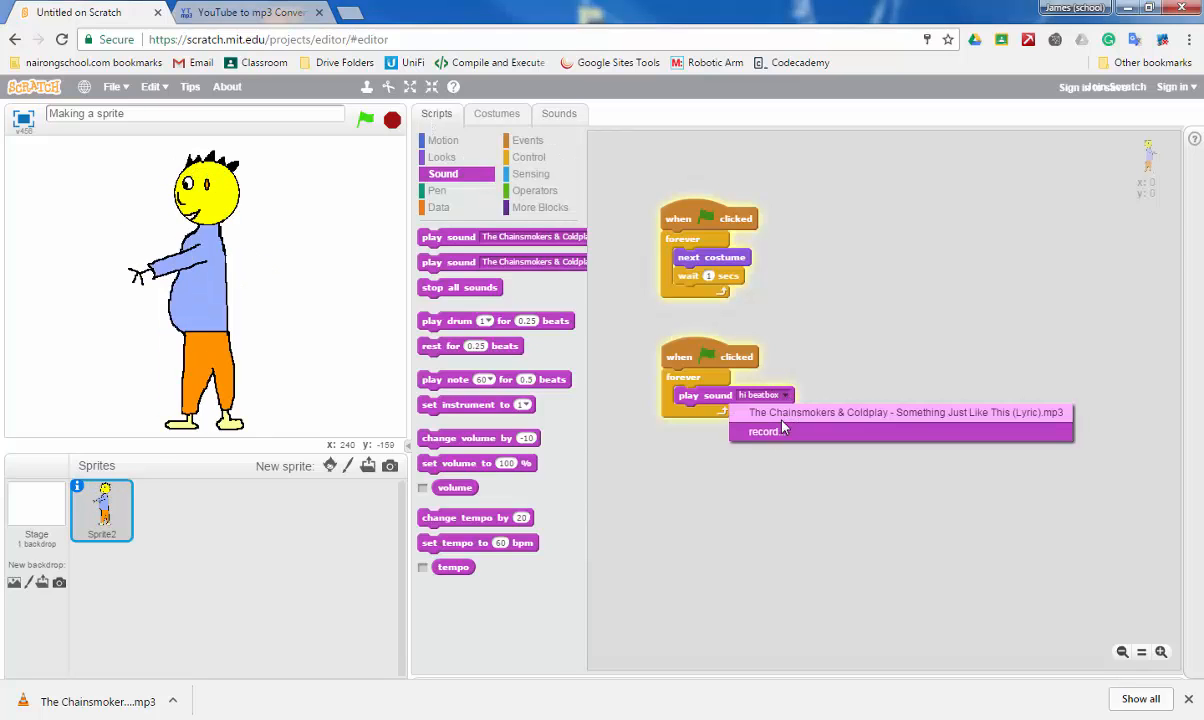
click(785, 410)
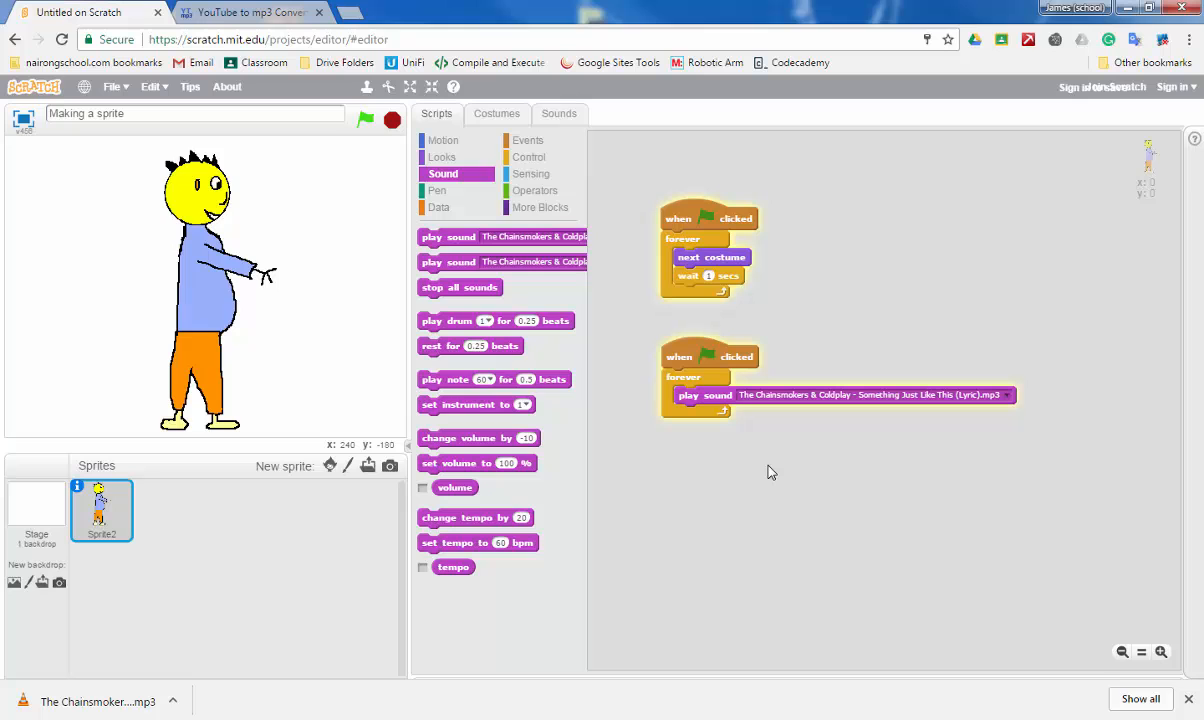